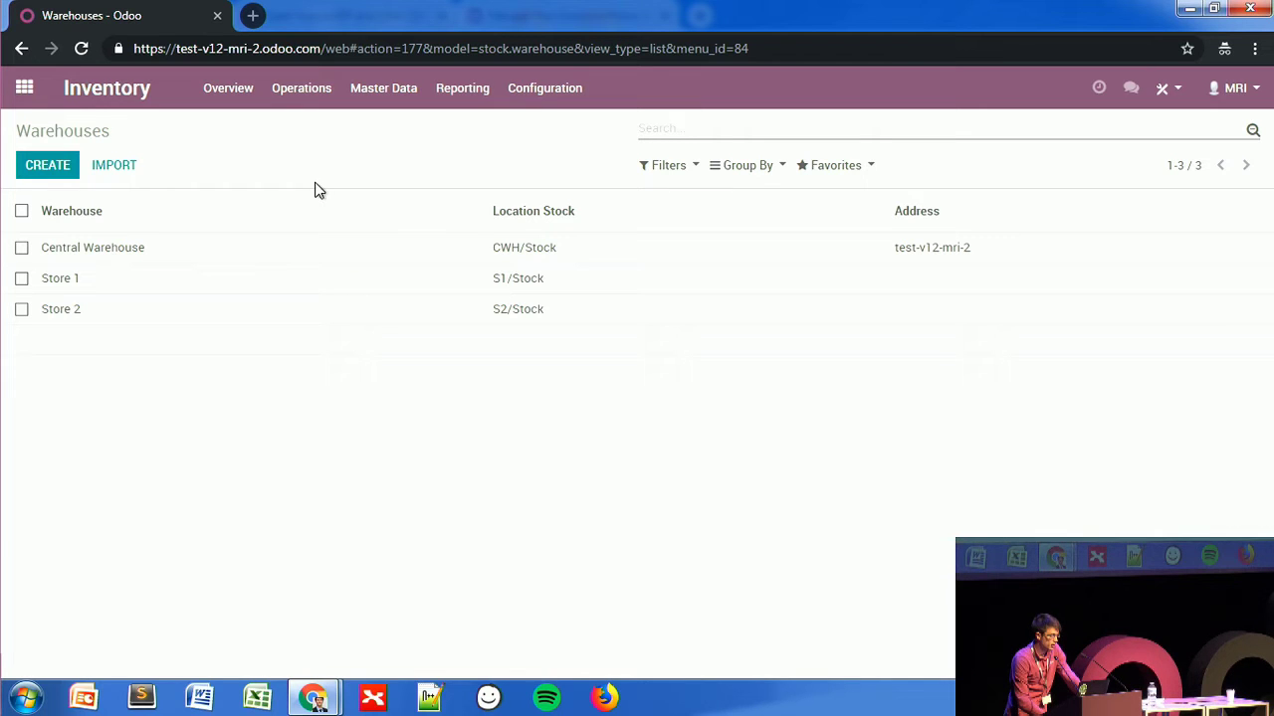
# Step: Set the Central Warehouse's manufacture option to Pick components and then manufacture (2 steps) and save the warehouse
pyautogui.click(231, 248)
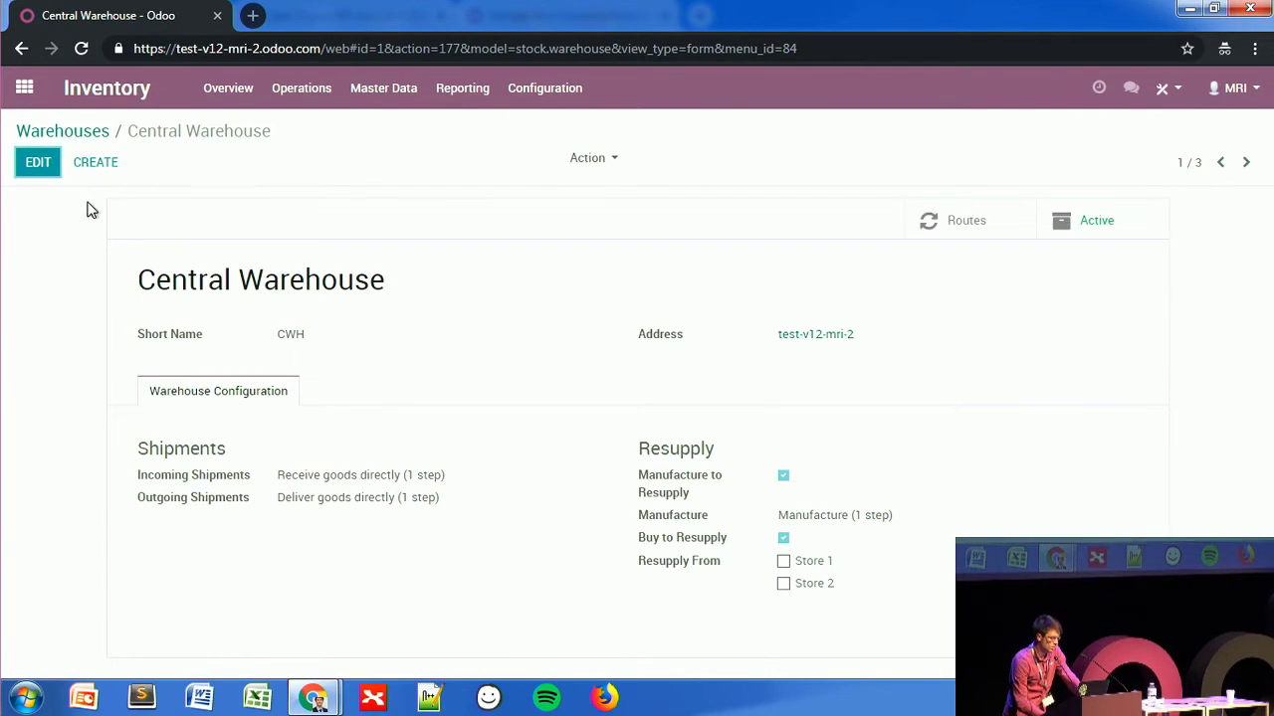
pyautogui.click(36, 162)
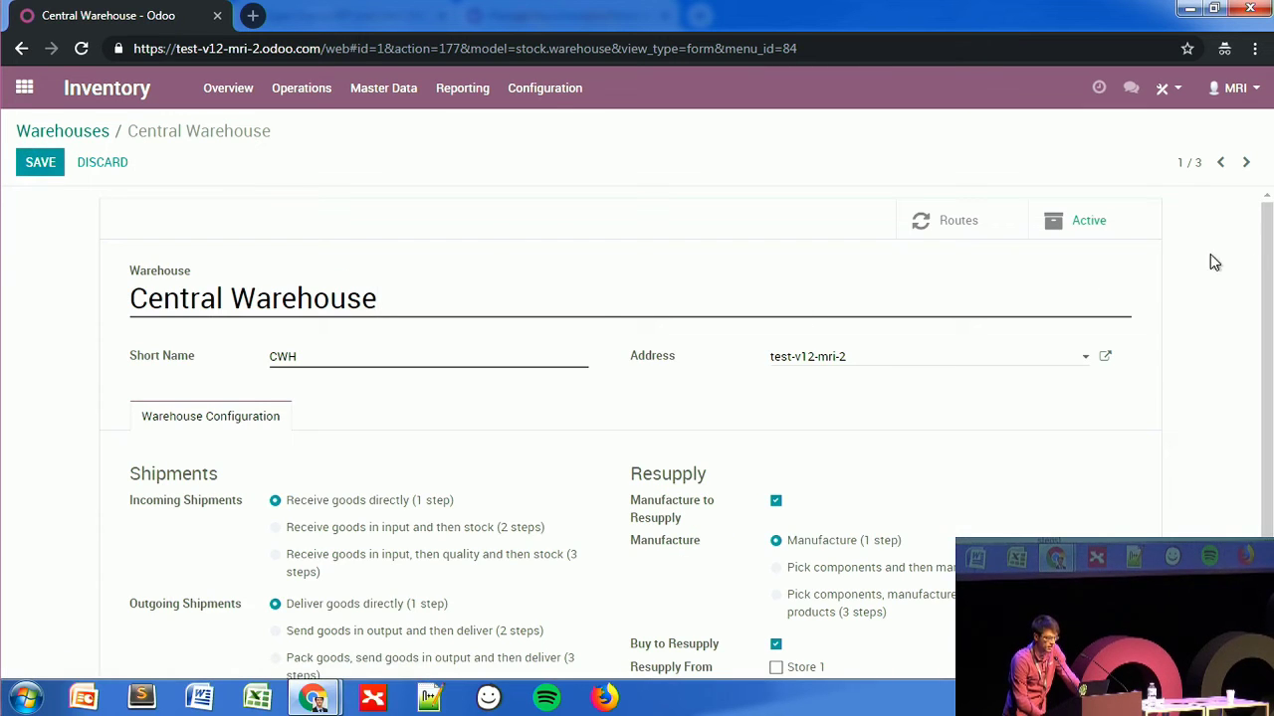
pyautogui.scroll(-2, 1266, 241)
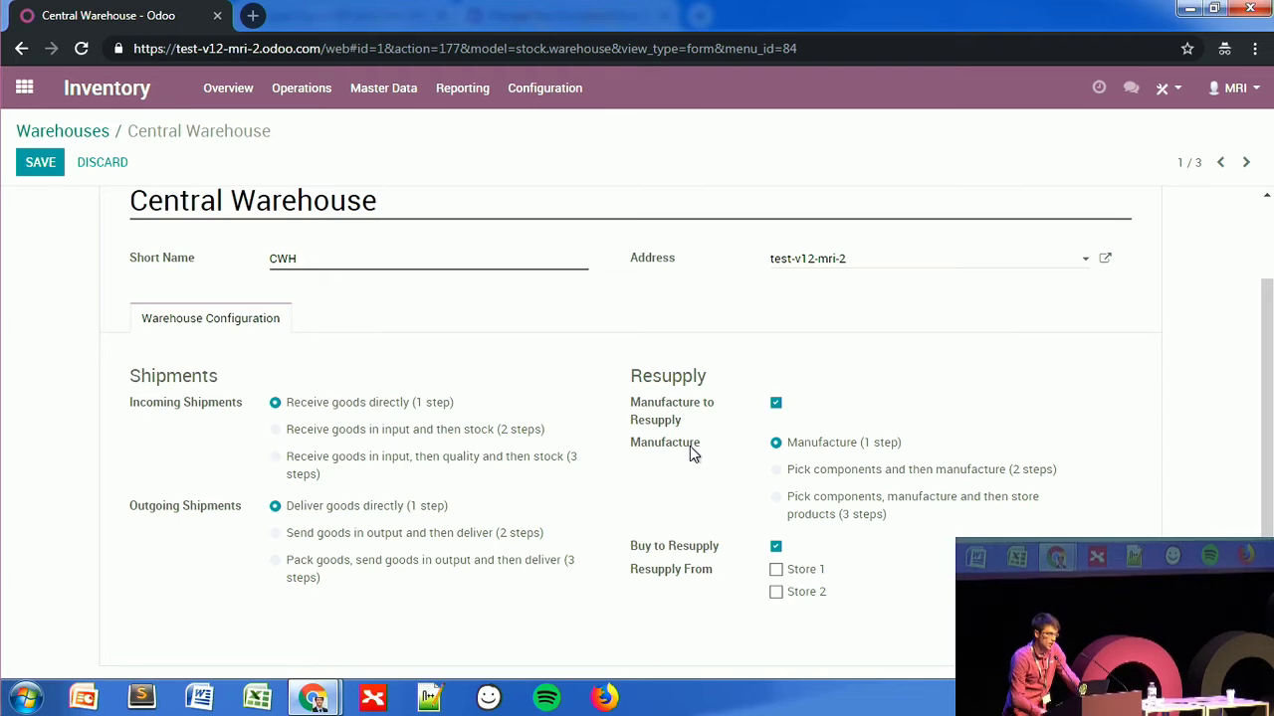
pyautogui.moveTo(693, 451)
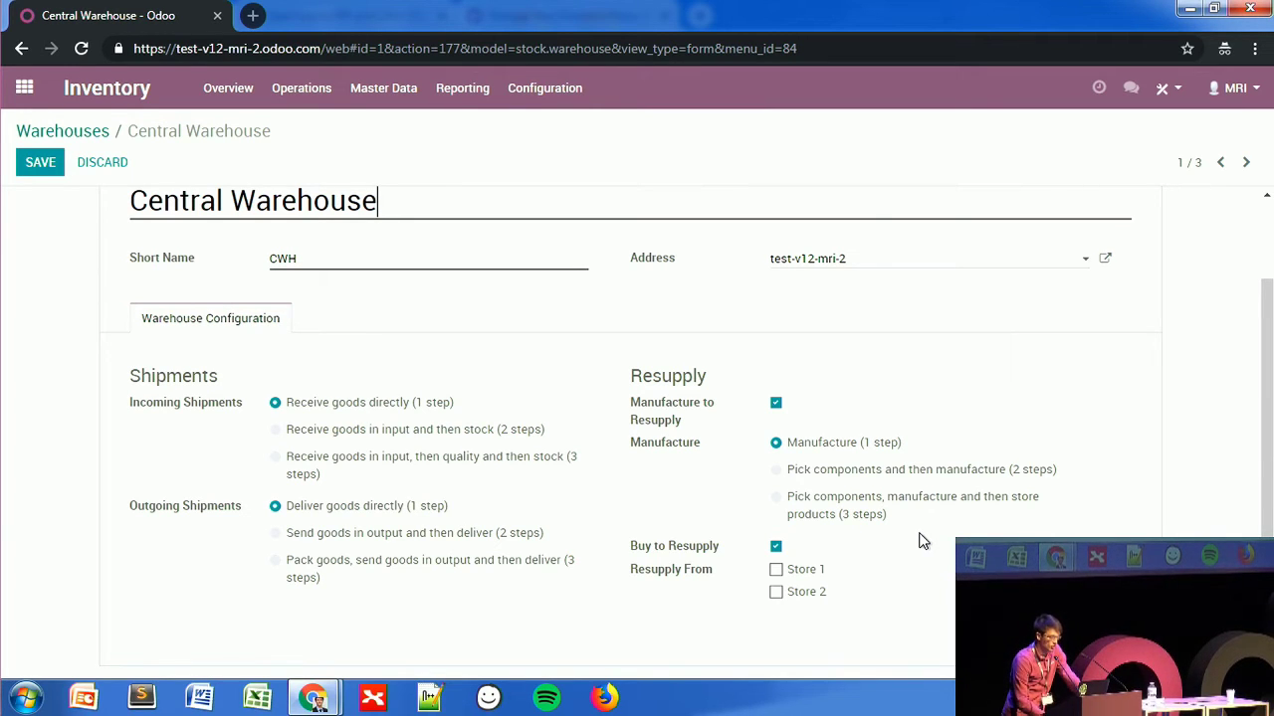
pyautogui.click(779, 472)
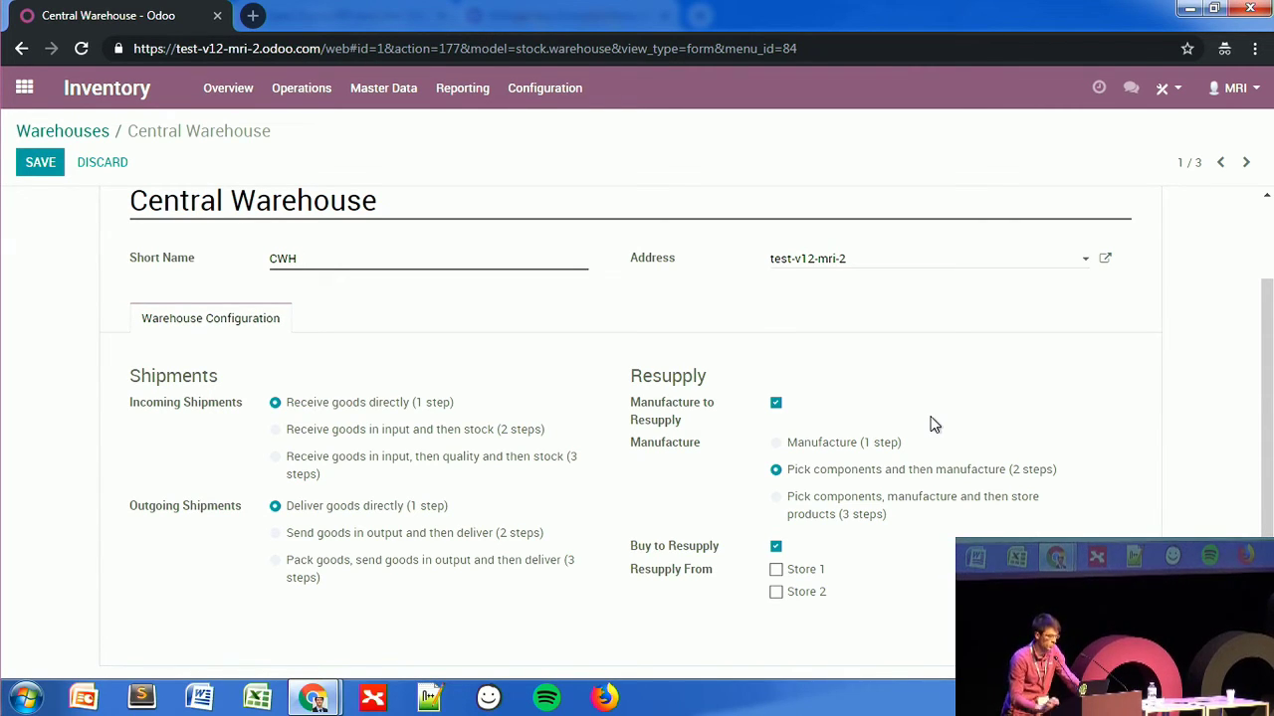
pyautogui.click(24, 161)
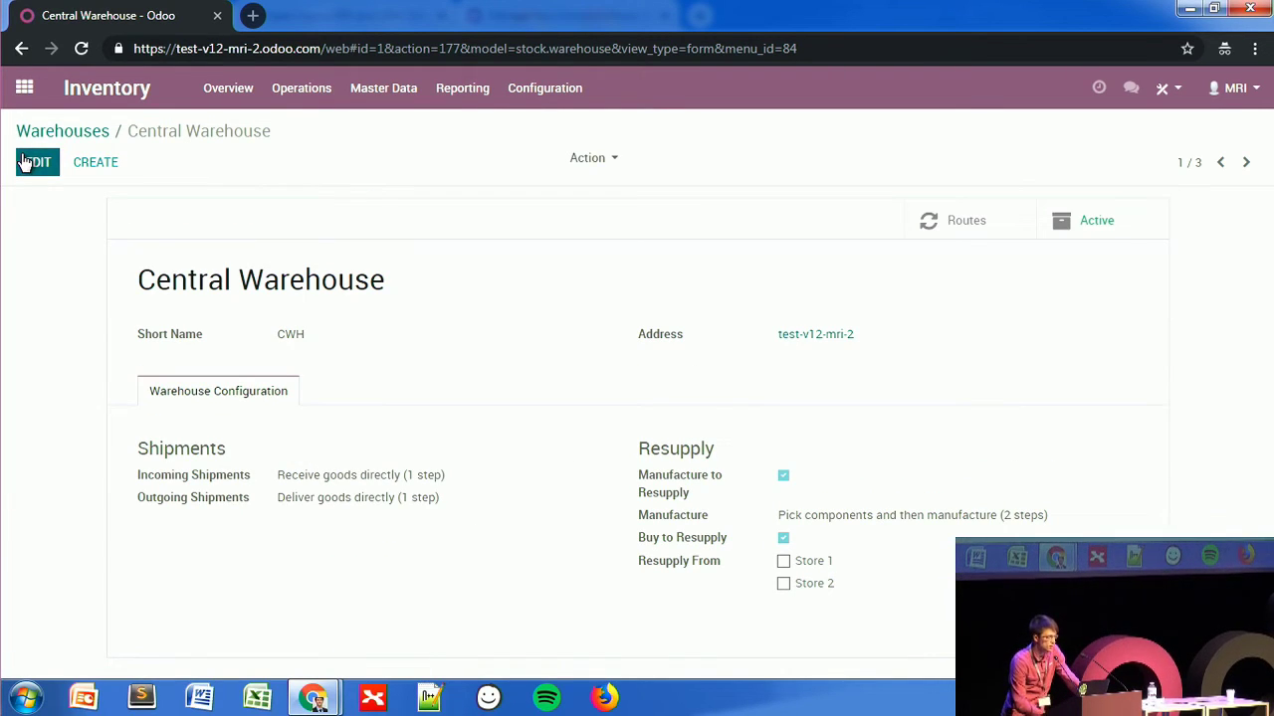
# Step: Review the Table product's inventory routes and replenish 1 unit of [T-LEG01] Table for the Central Warehouse
pyautogui.click(365, 99)
pyautogui.click(389, 132)
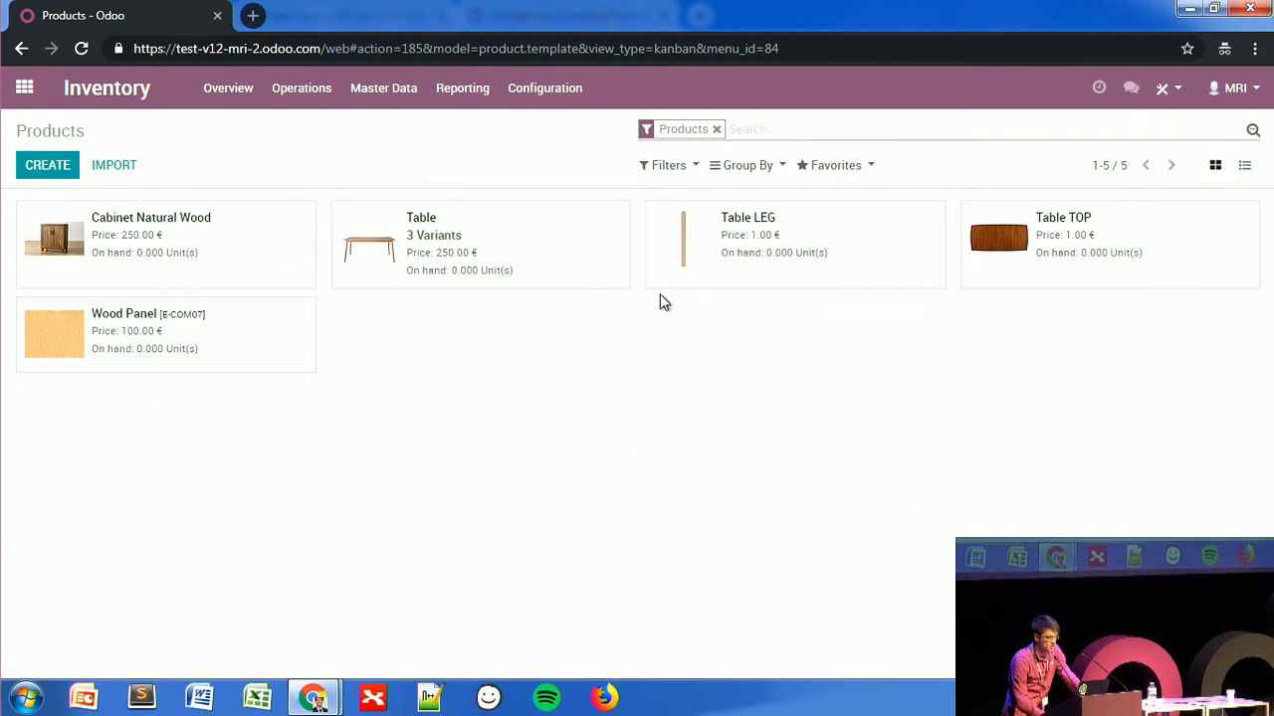
pyautogui.click(557, 271)
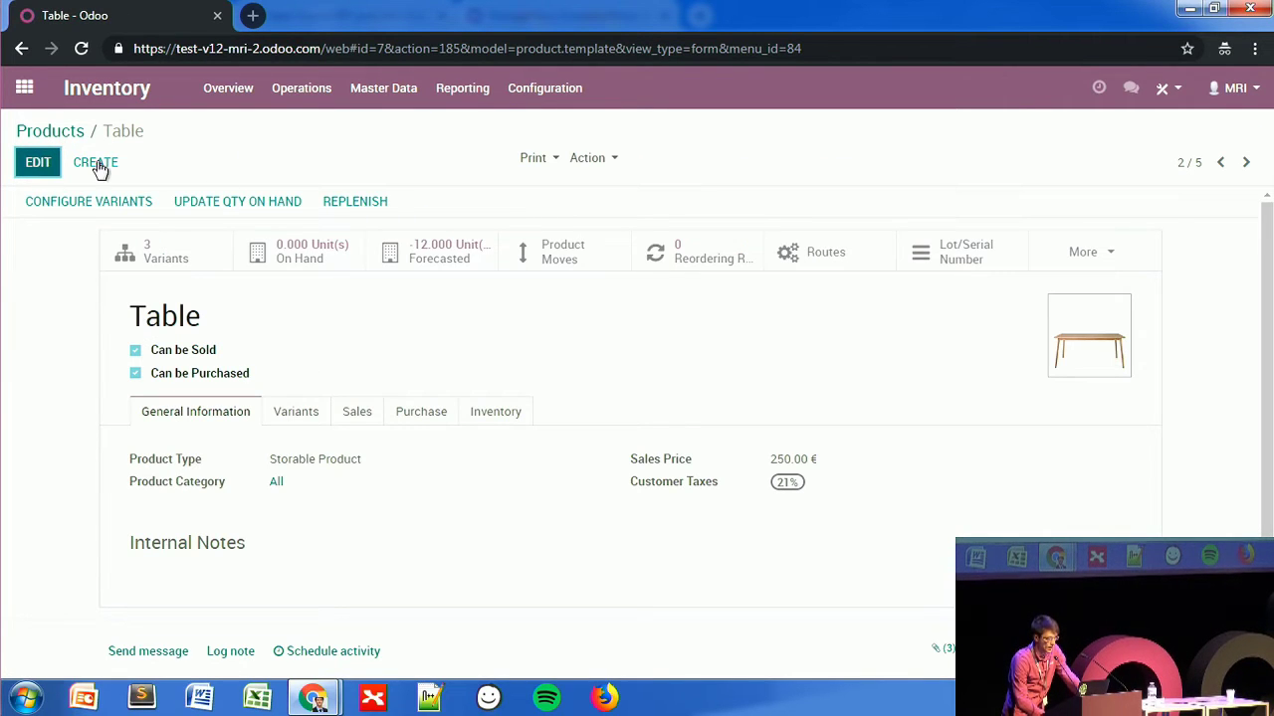
pyautogui.hotkey('alt', 'a')
pyautogui.click(488, 431)
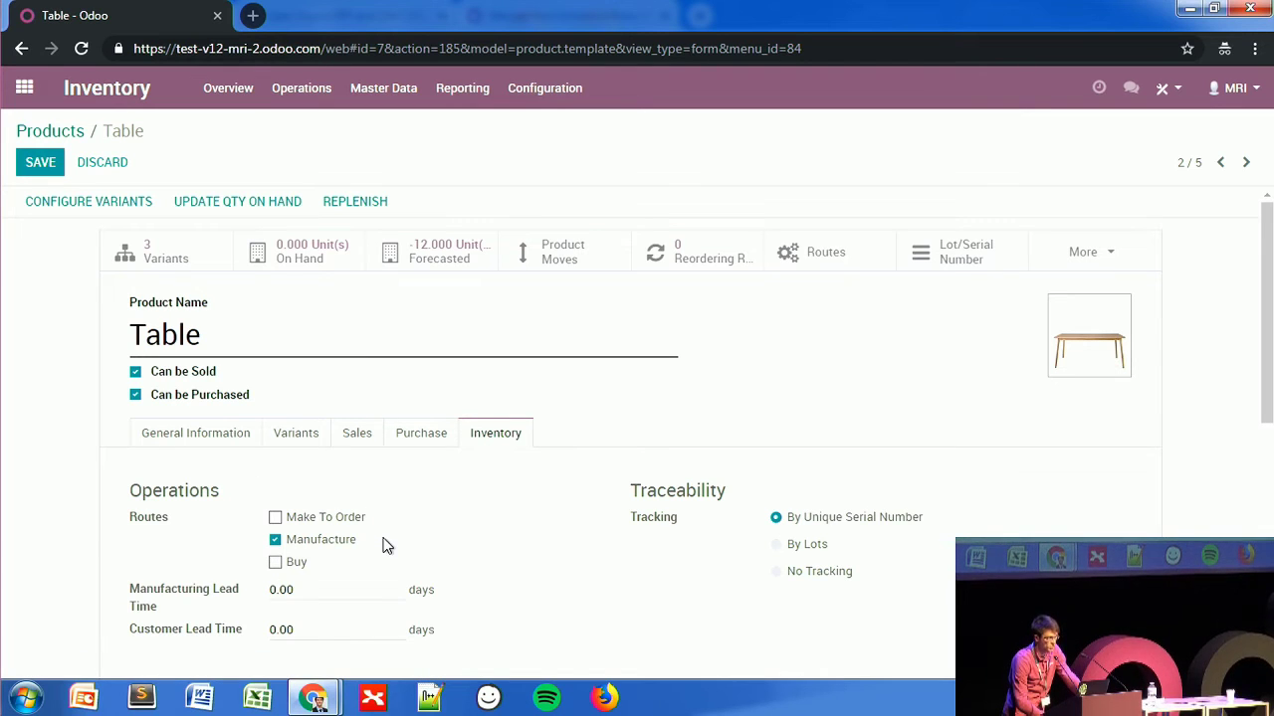
pyautogui.click(52, 169)
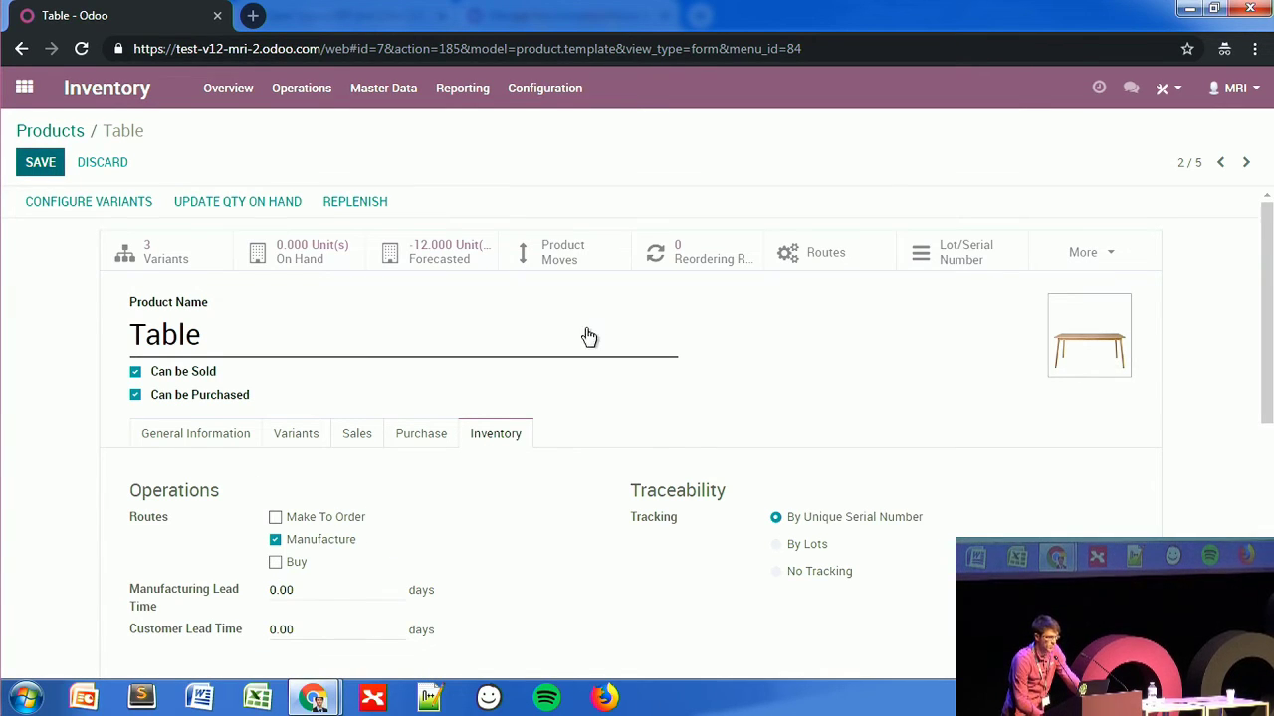
pyautogui.click(376, 209)
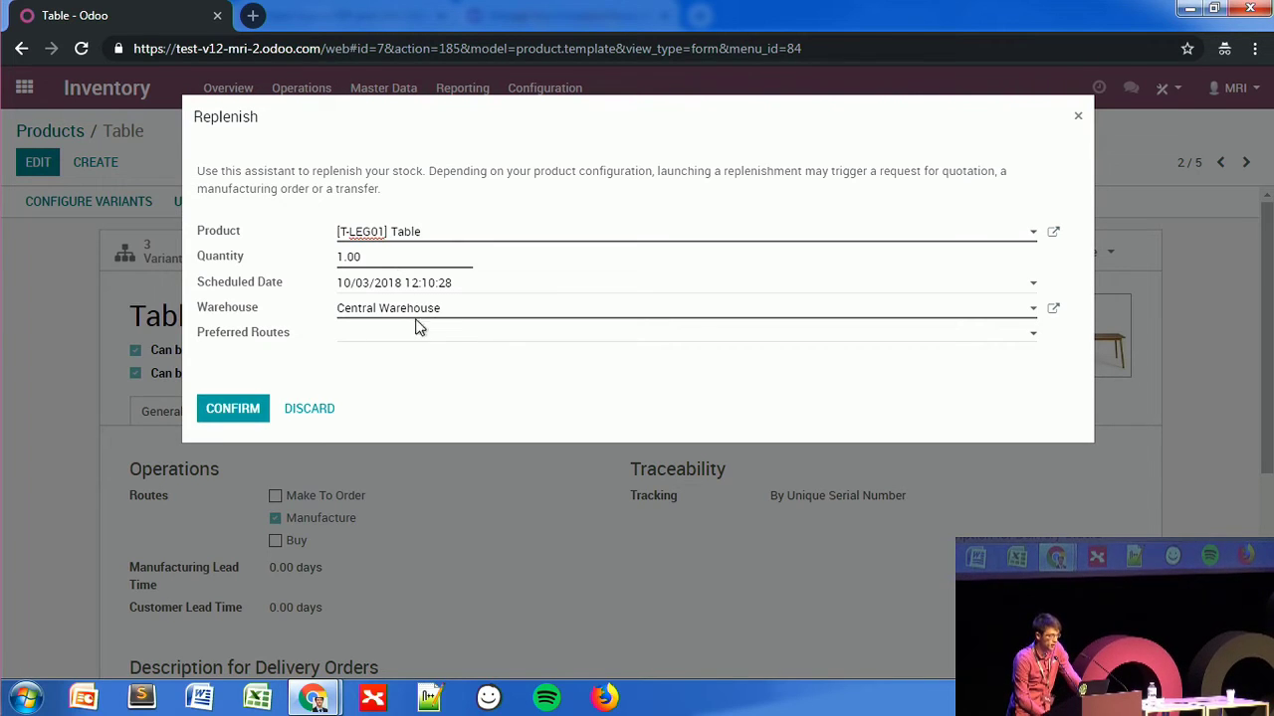
pyautogui.click(229, 410)
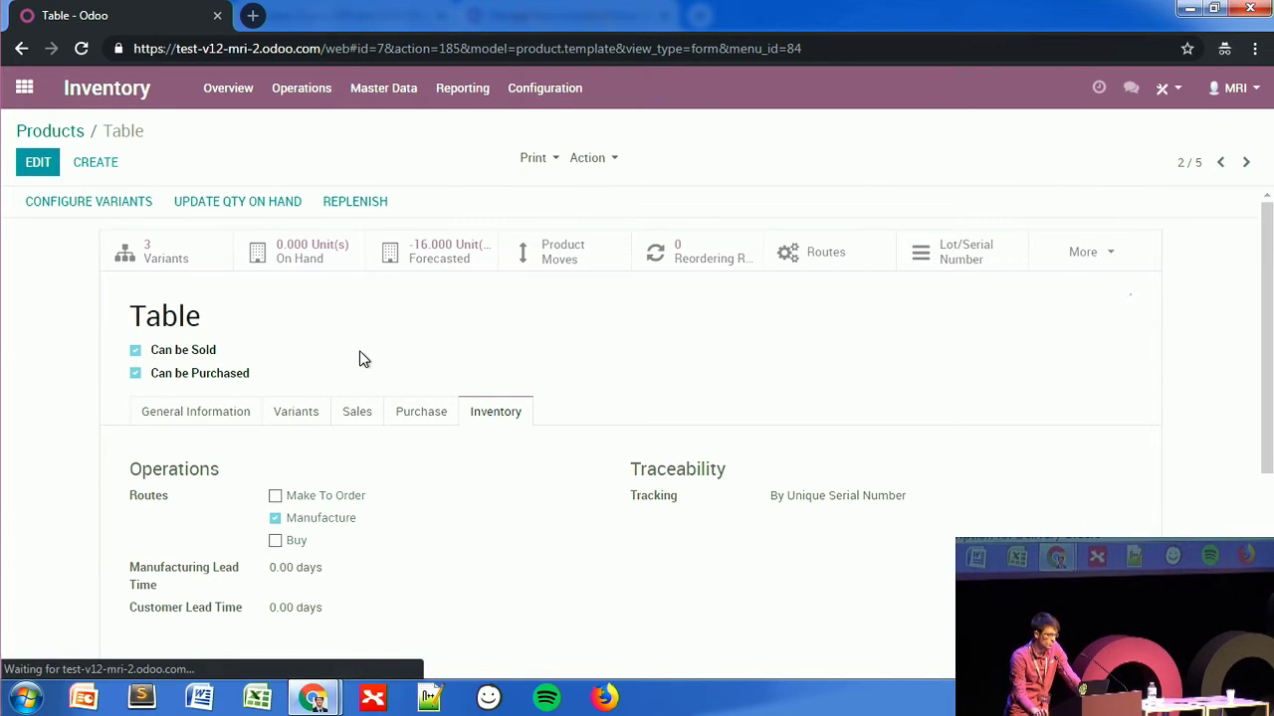
# Step: Examine the newest Table manufacturing order in Manufacturing, including its raw materials and finished products locations and its component picking
pyautogui.click(24, 87)
pyautogui.click(966, 287)
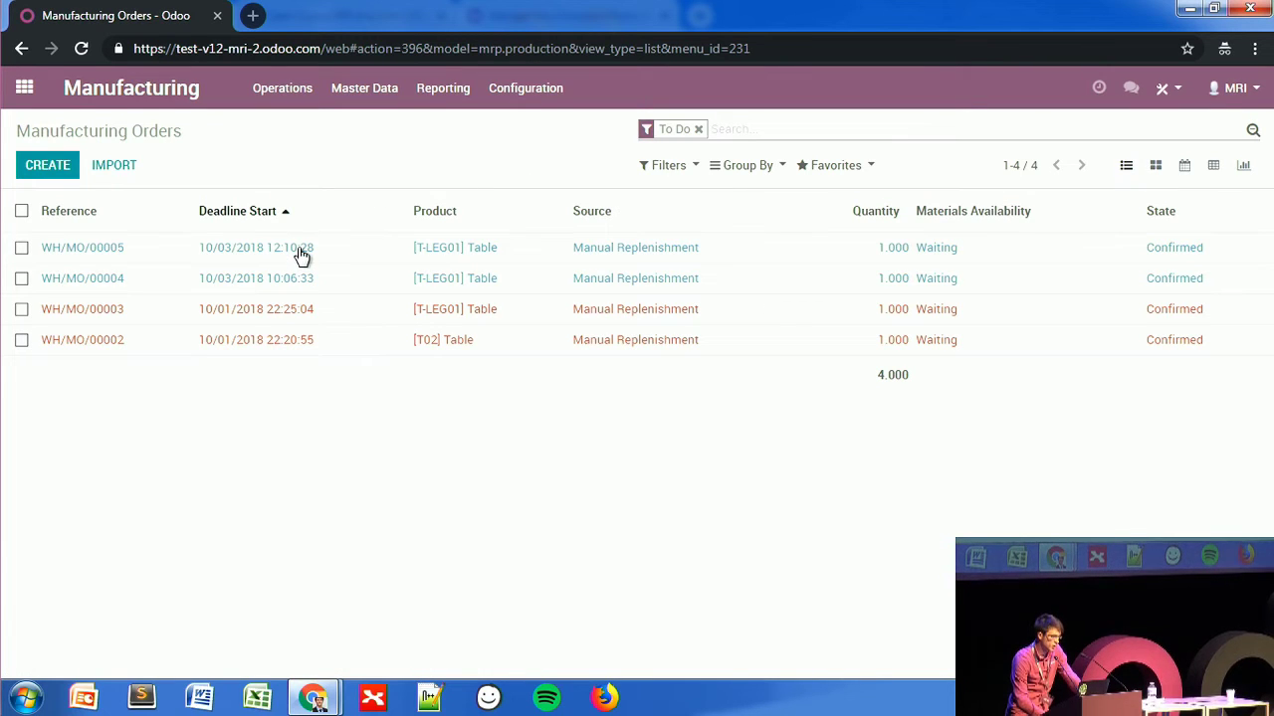
pyautogui.click(305, 249)
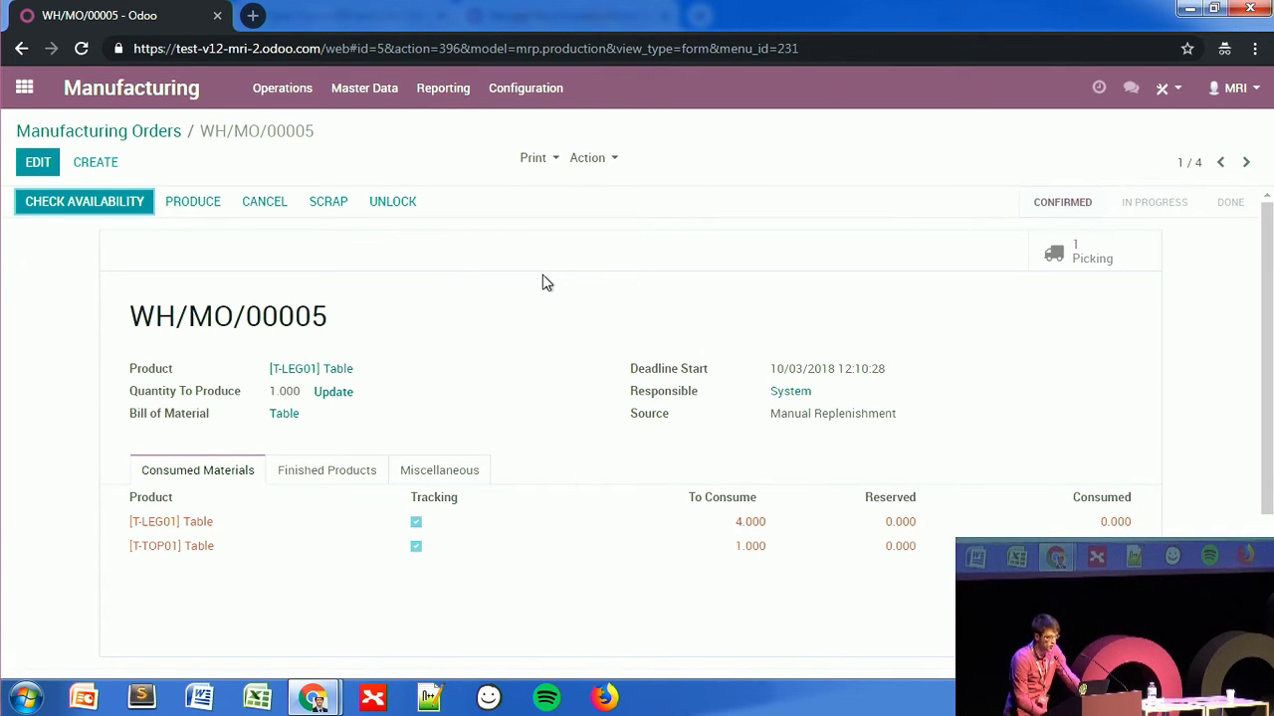
pyautogui.click(474, 470)
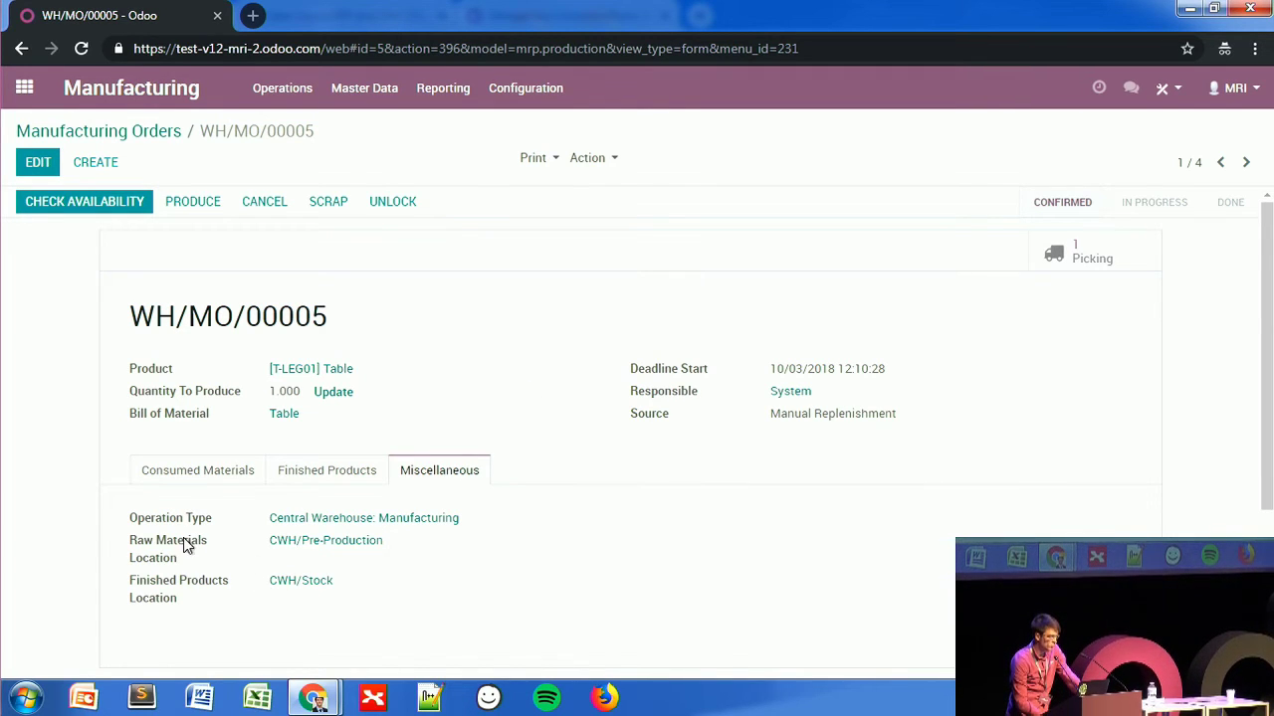
pyautogui.moveTo(183, 538)
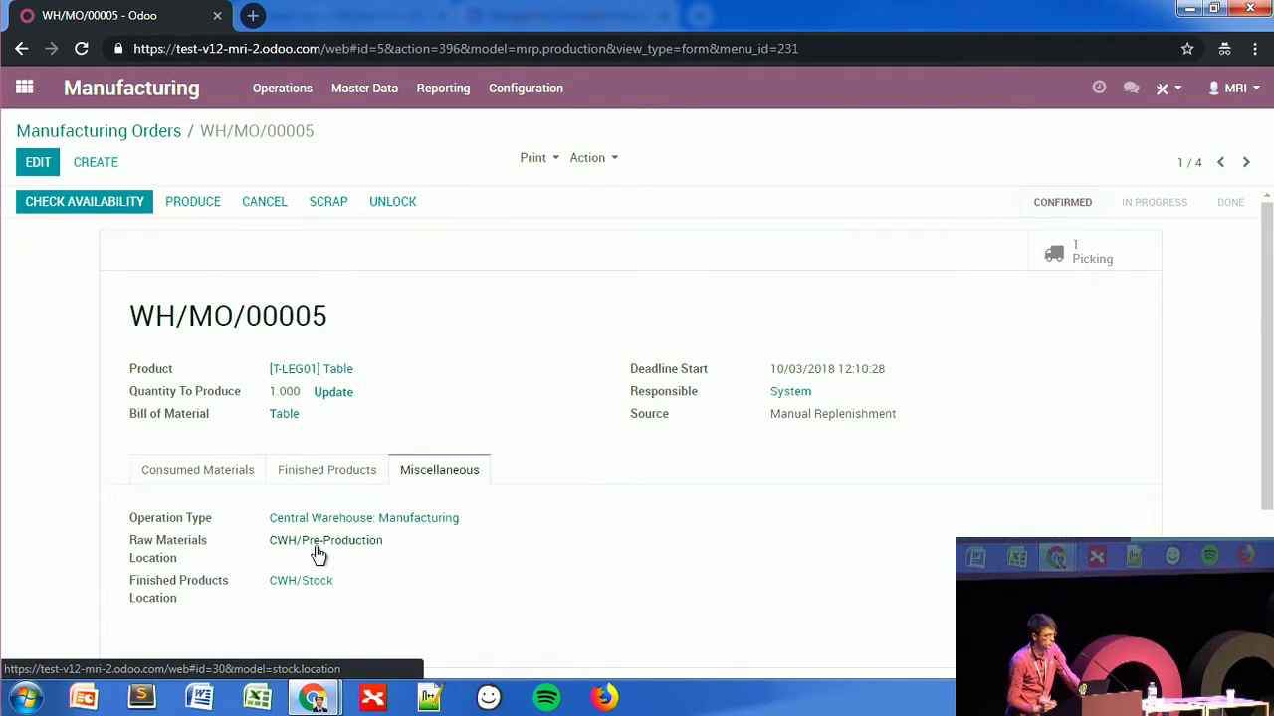
pyautogui.click(1063, 257)
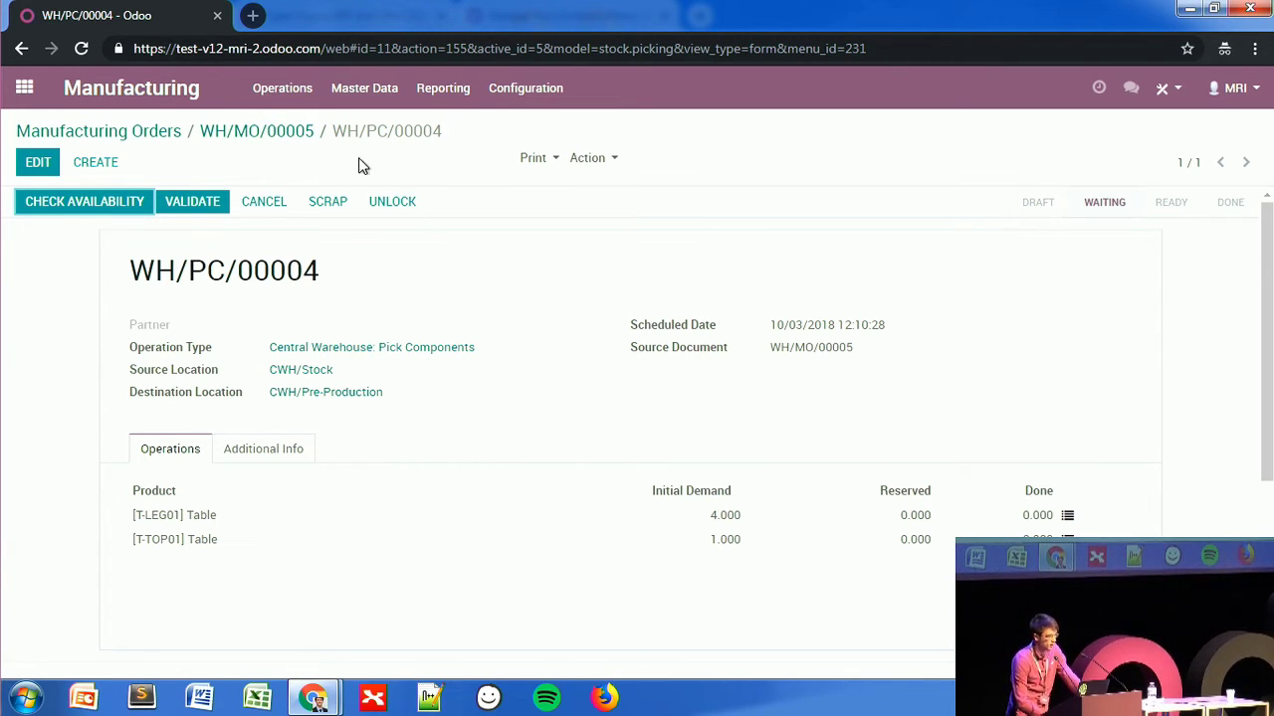
pyautogui.click(286, 145)
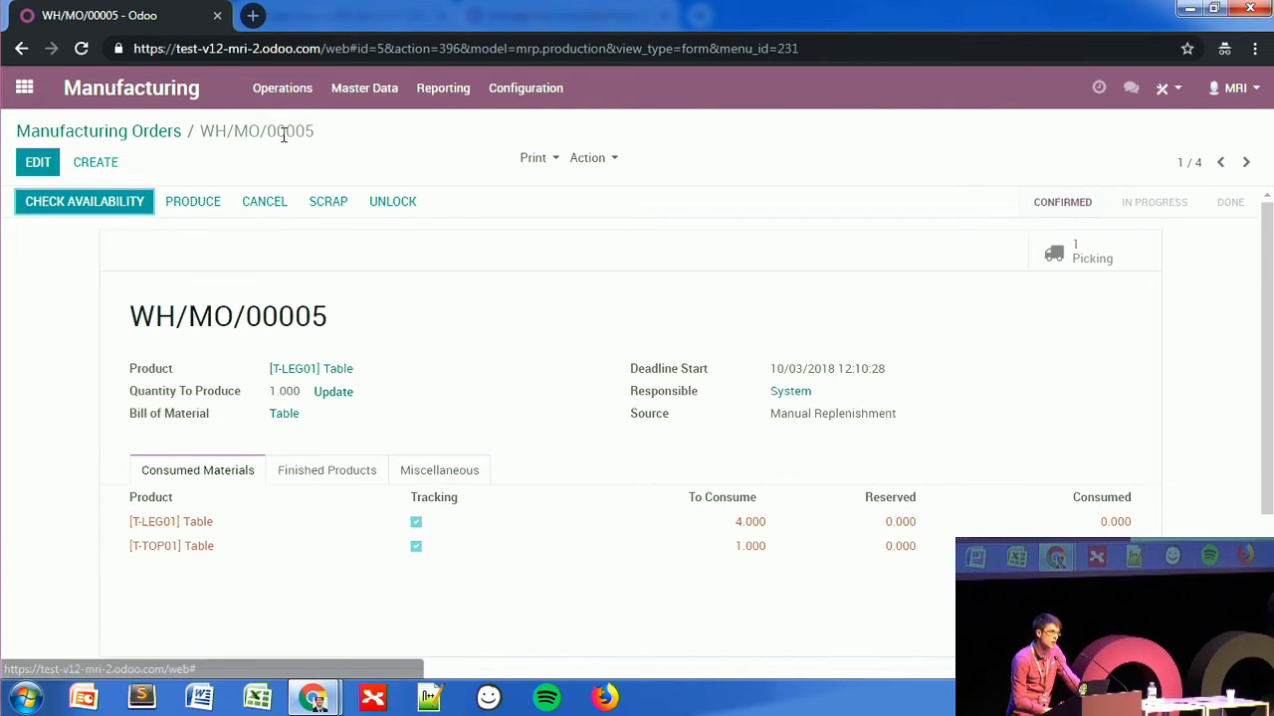
pyautogui.click(164, 132)
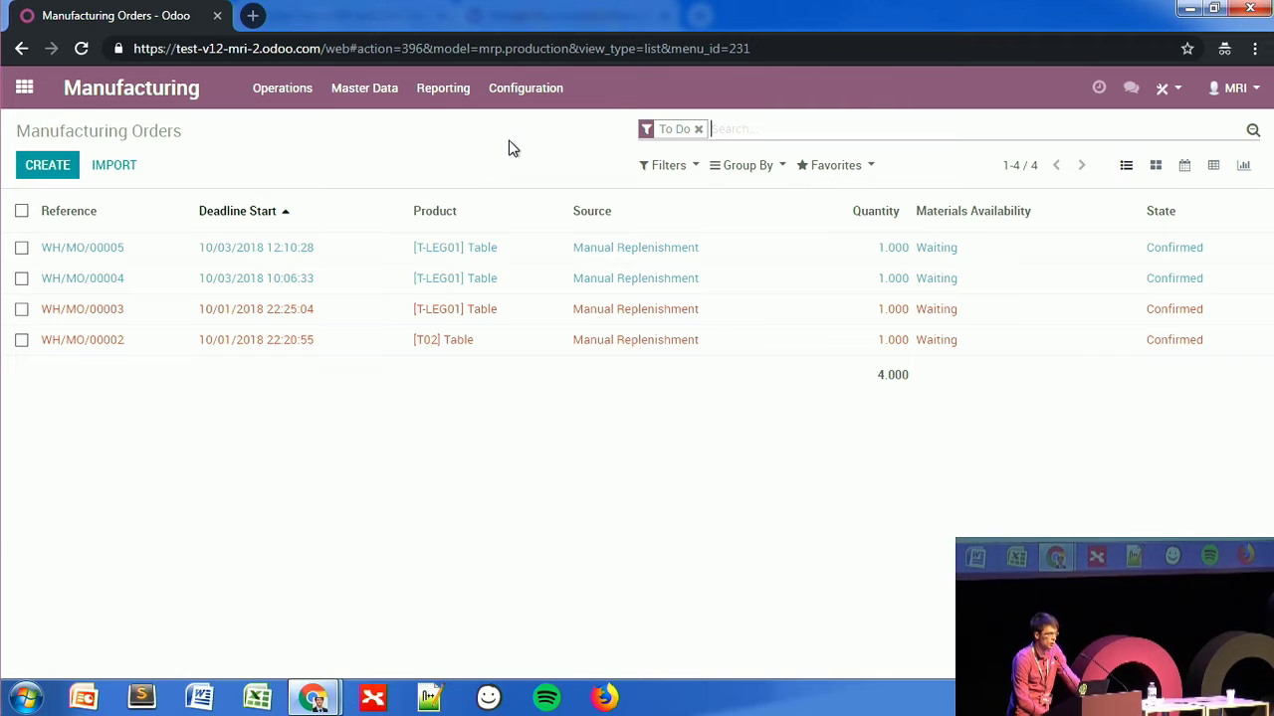
# Step: Create an inventory location named Quality Control Area Bis under the parent location CWH and save it
pyautogui.click(38, 90)
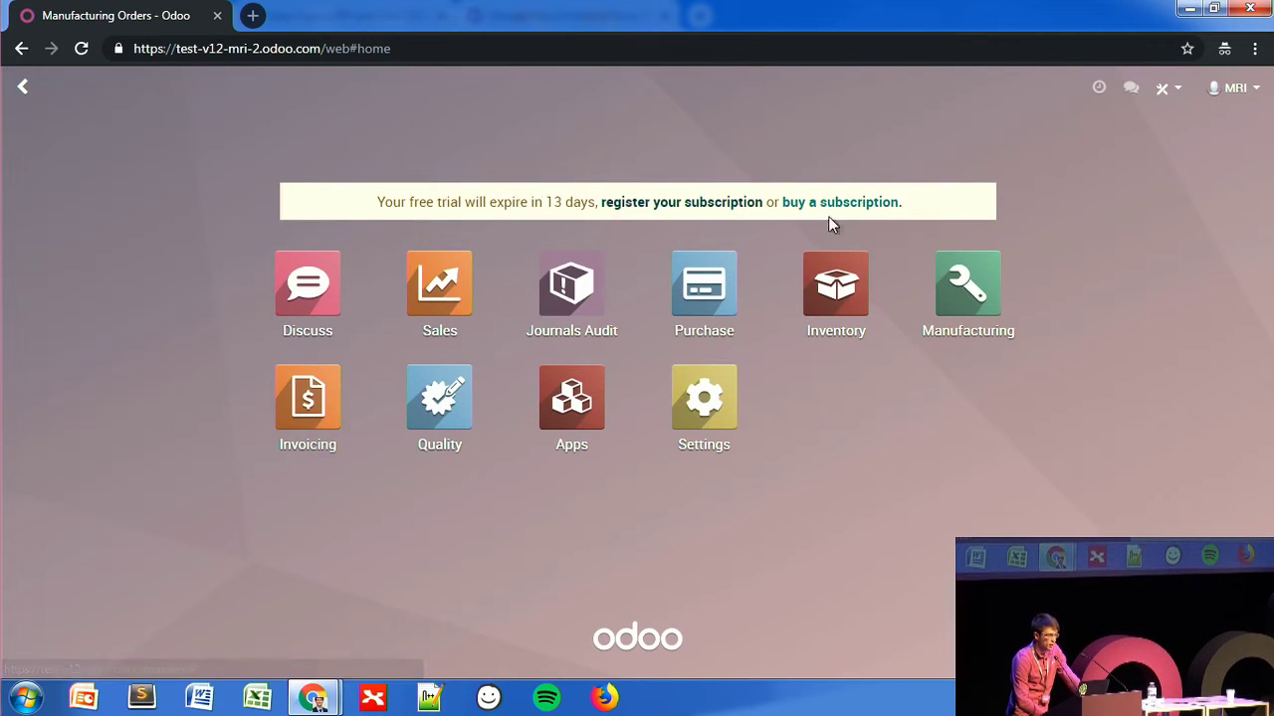
pyautogui.click(842, 314)
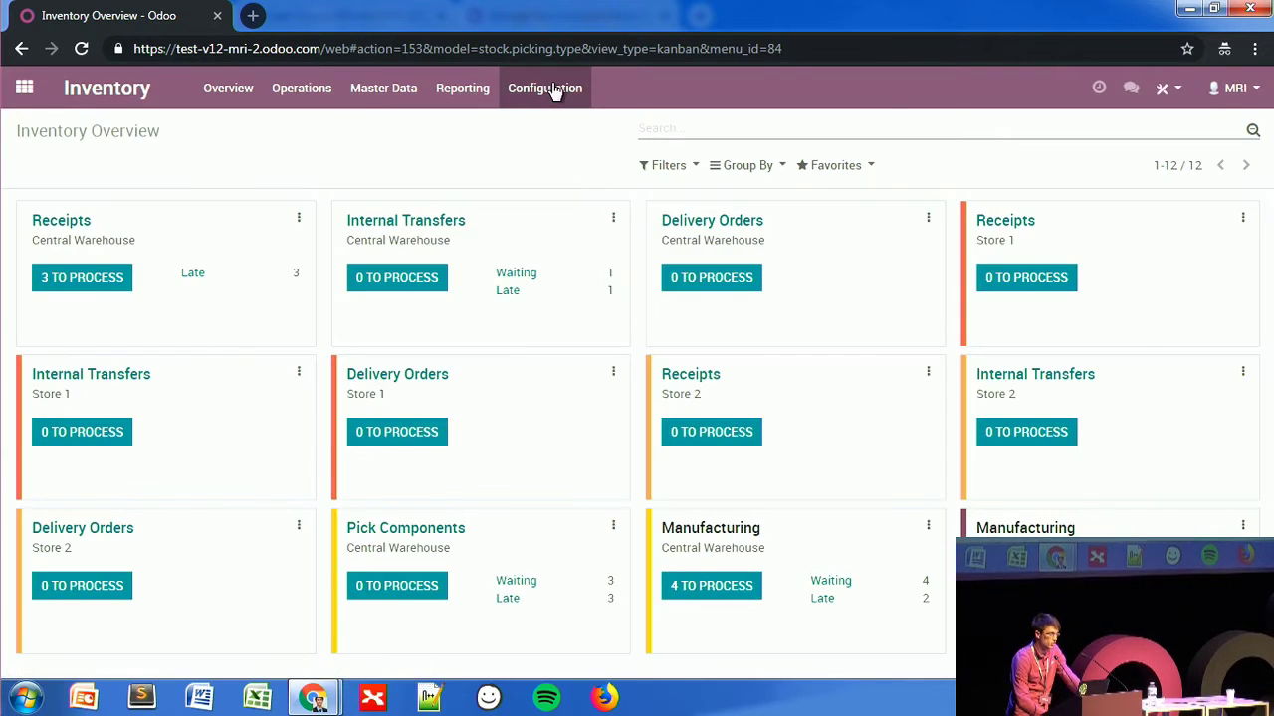
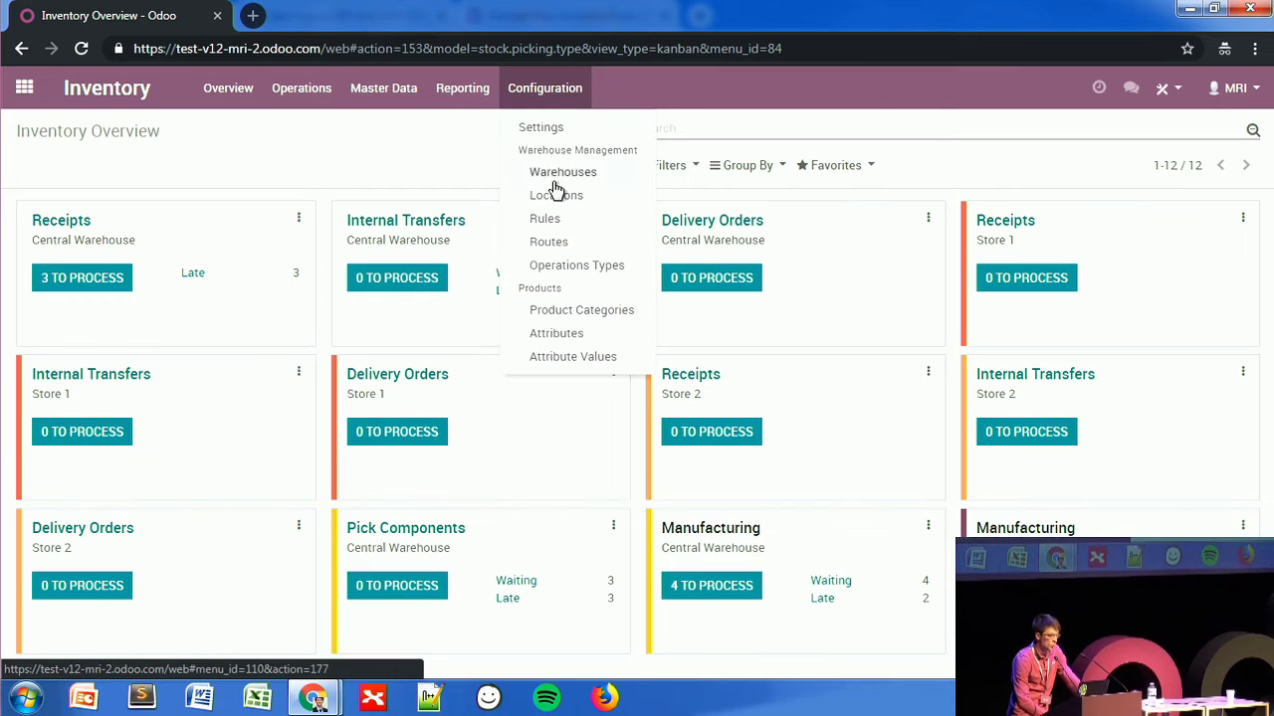
pyautogui.click(556, 194)
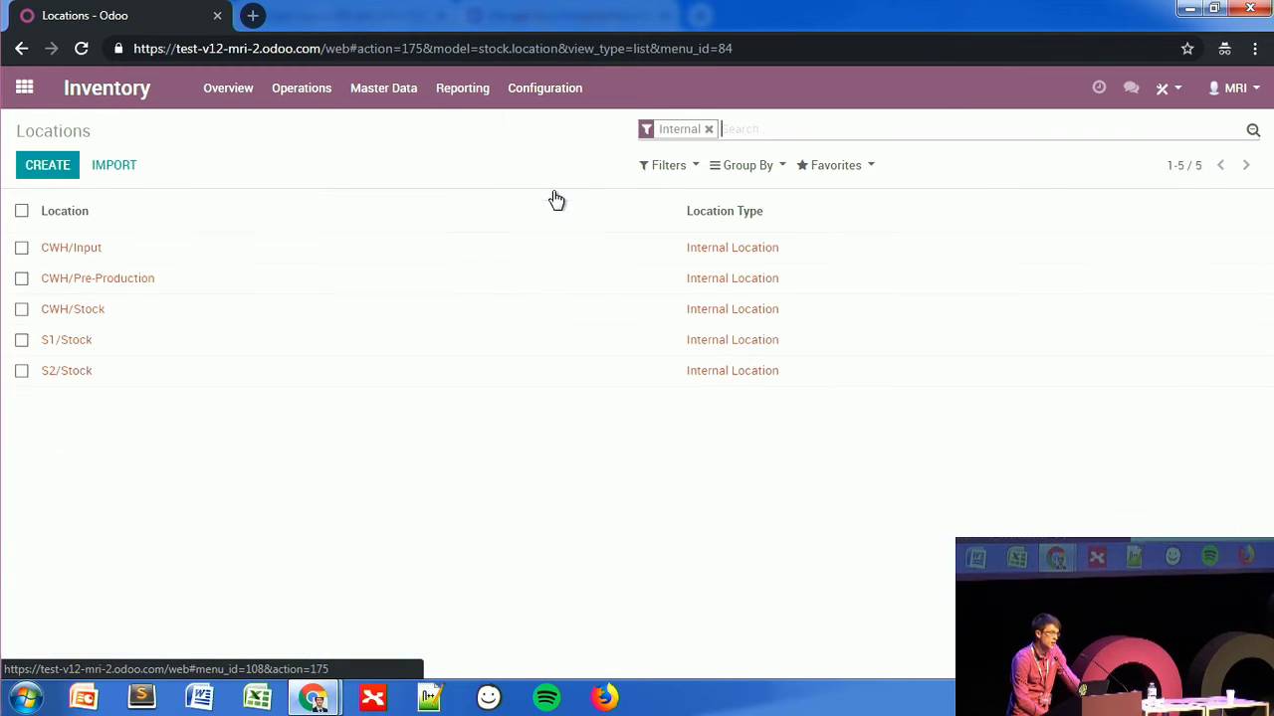
pyautogui.click(55, 165)
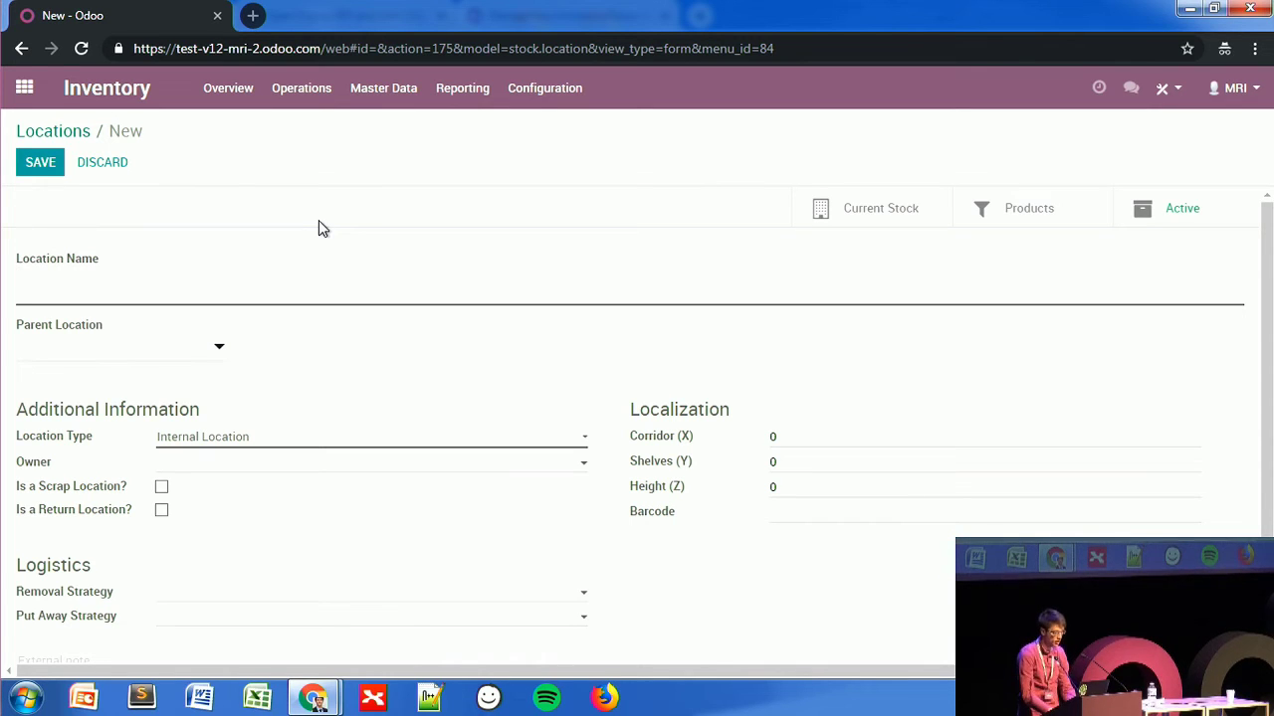
pyautogui.write('Quality C')
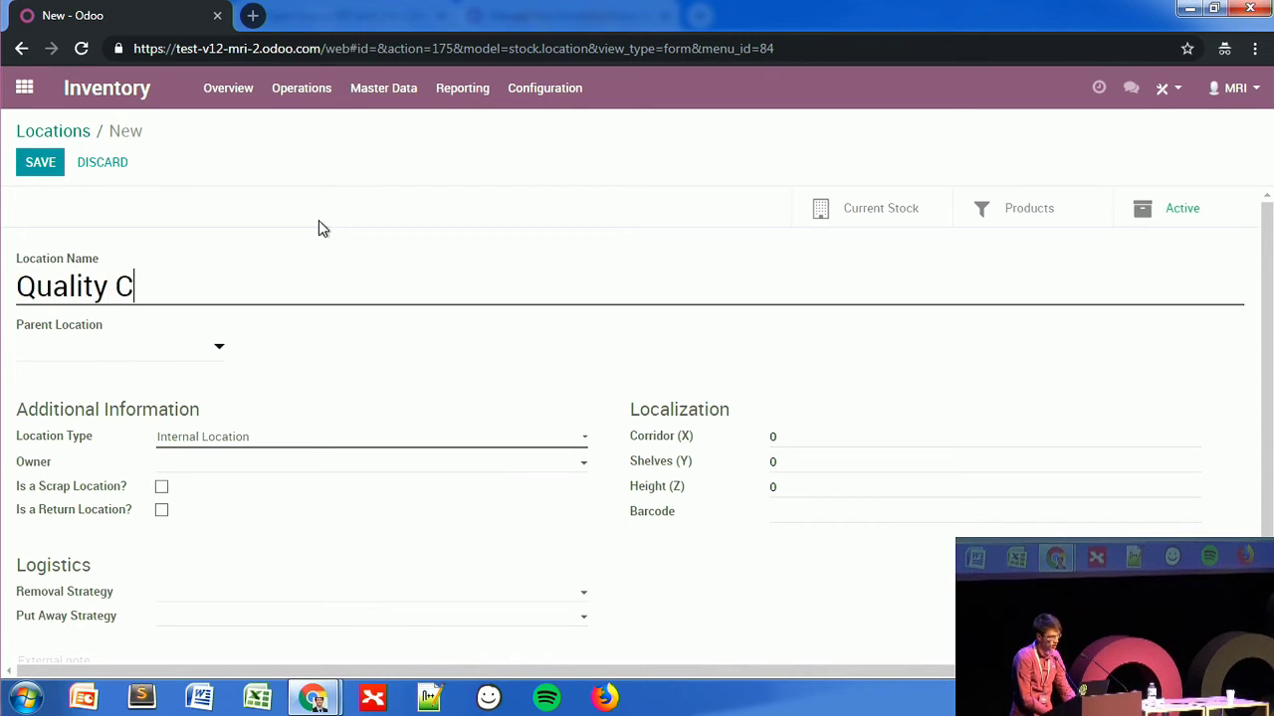
pyautogui.write('ontrol Area ')
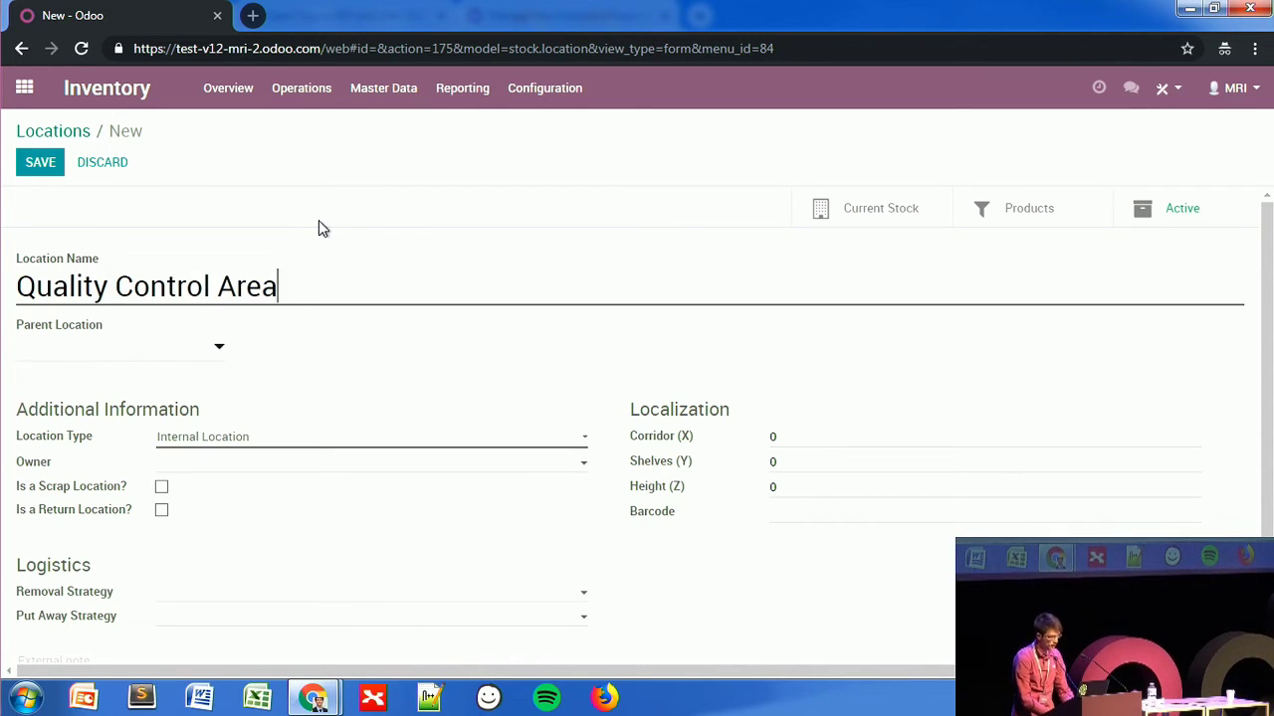
pyautogui.write('Bis')
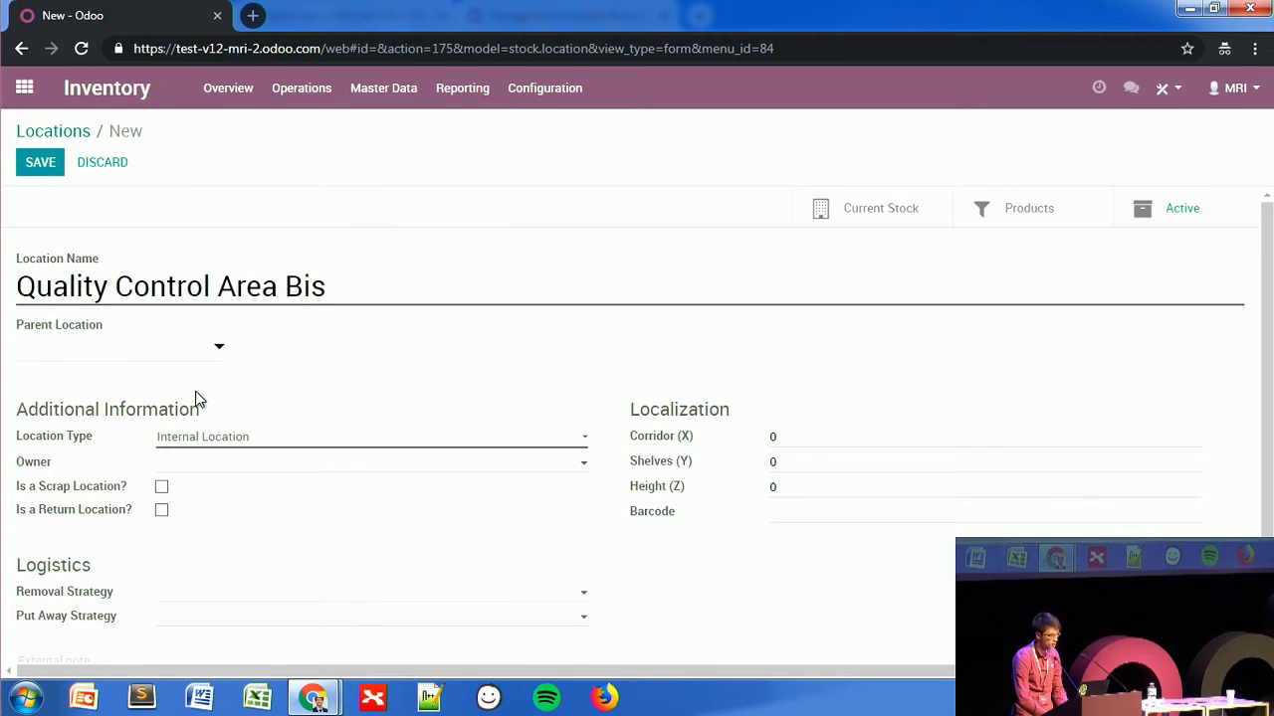
pyautogui.click(169, 364)
pyautogui.write('cwh')
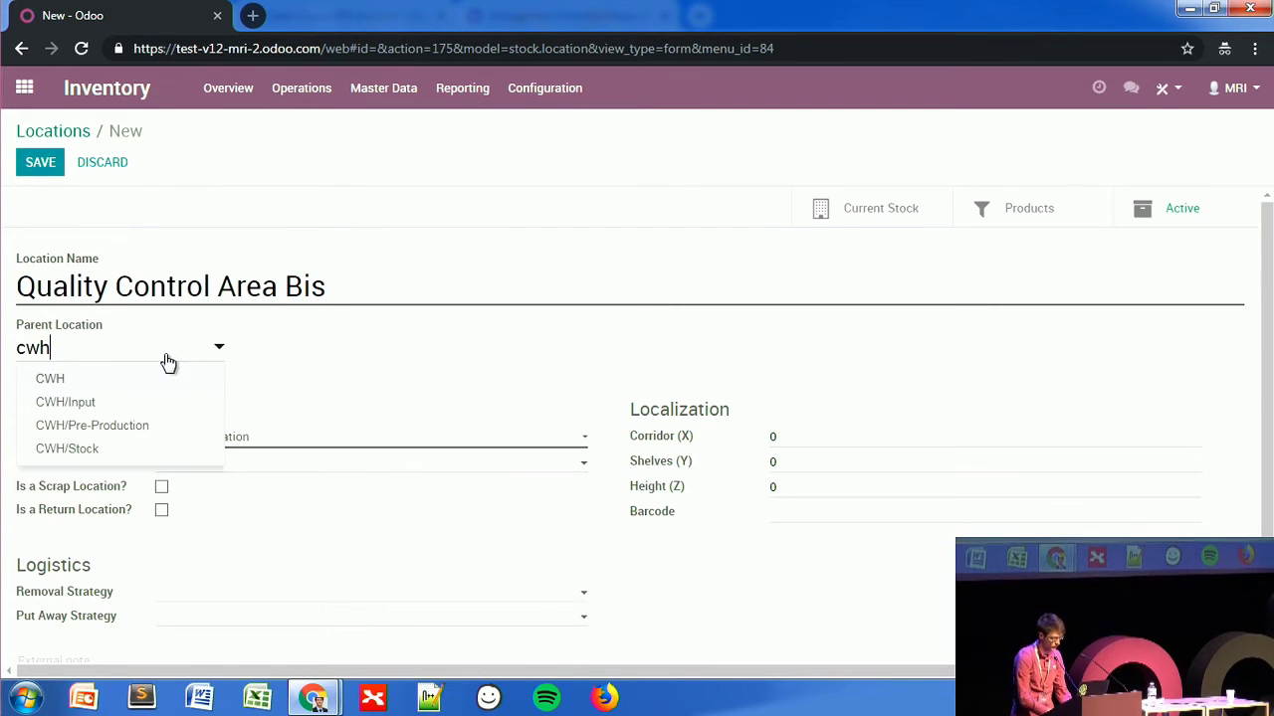
pyautogui.click(97, 383)
pyautogui.click(40, 165)
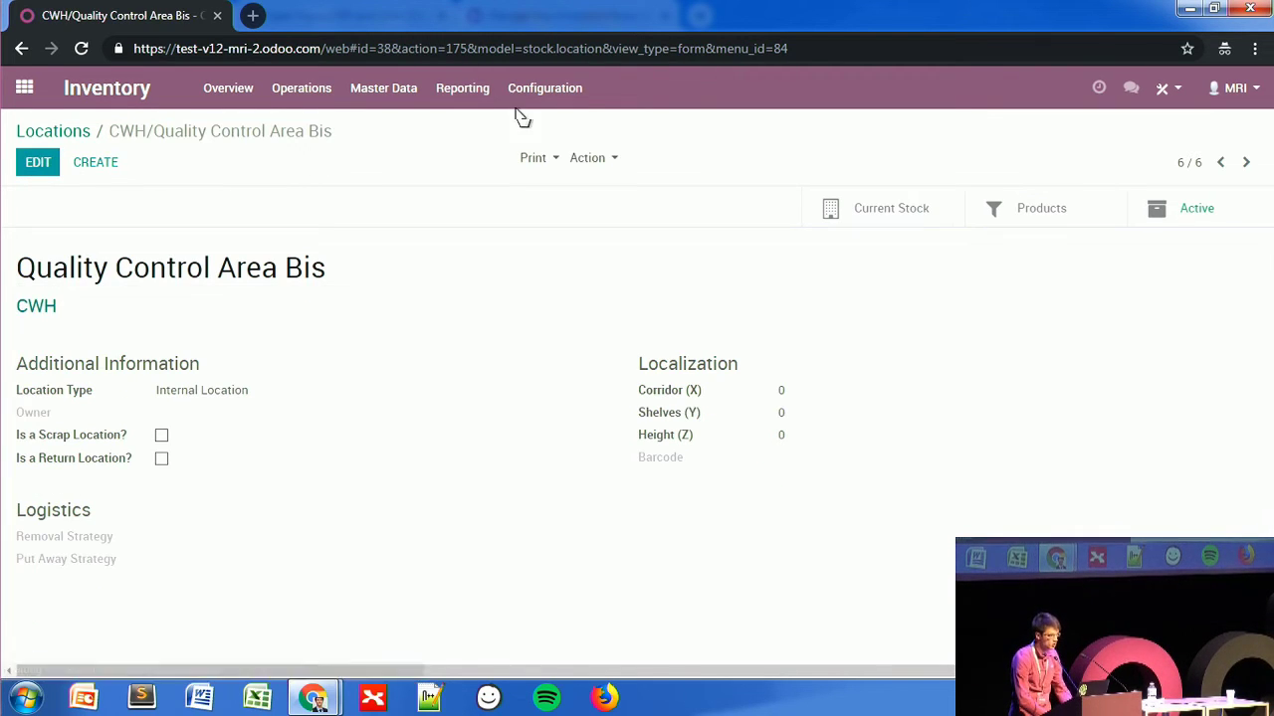
# Step: Start a new inventory route named Quality Control First
pyautogui.click(547, 98)
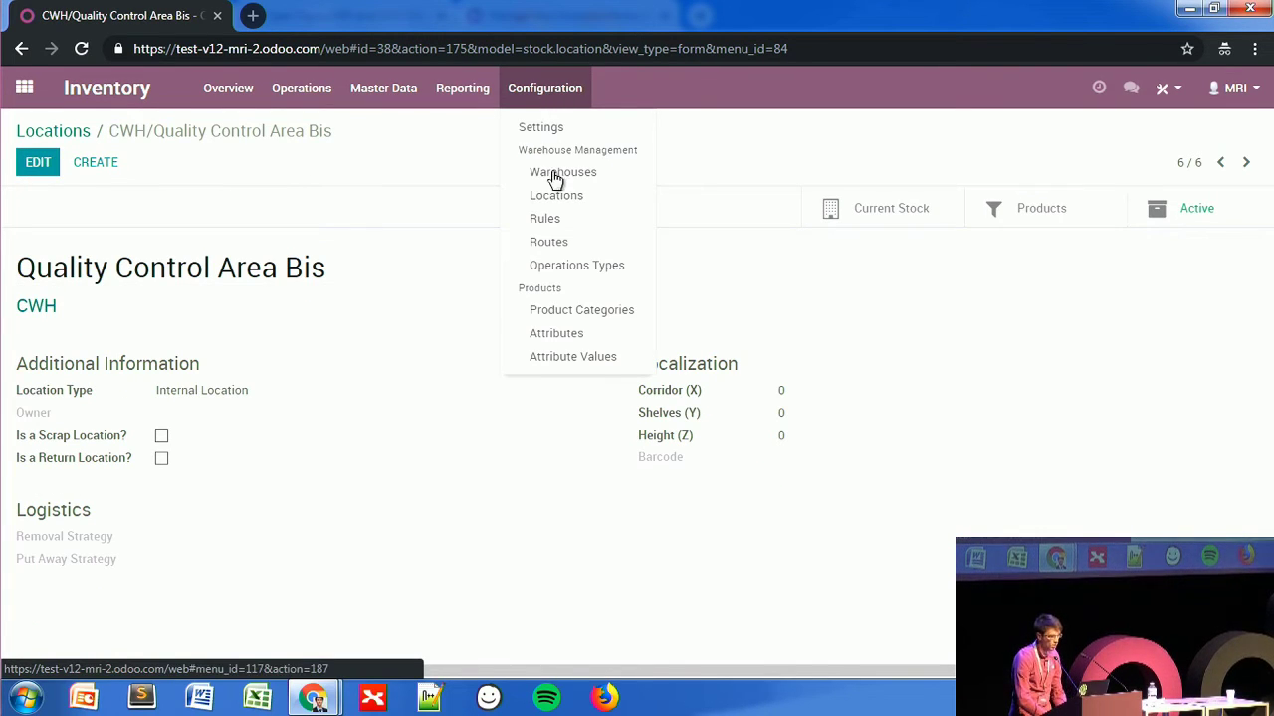
pyautogui.click(553, 244)
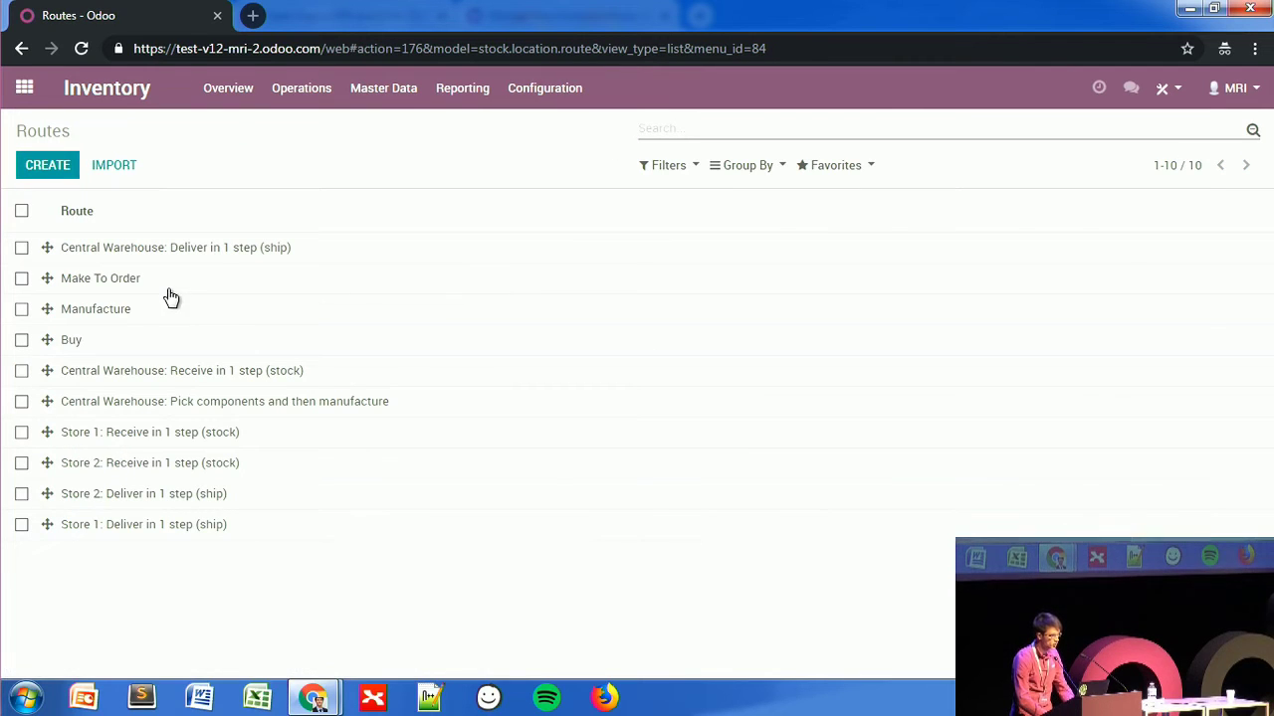
pyautogui.click(40, 167)
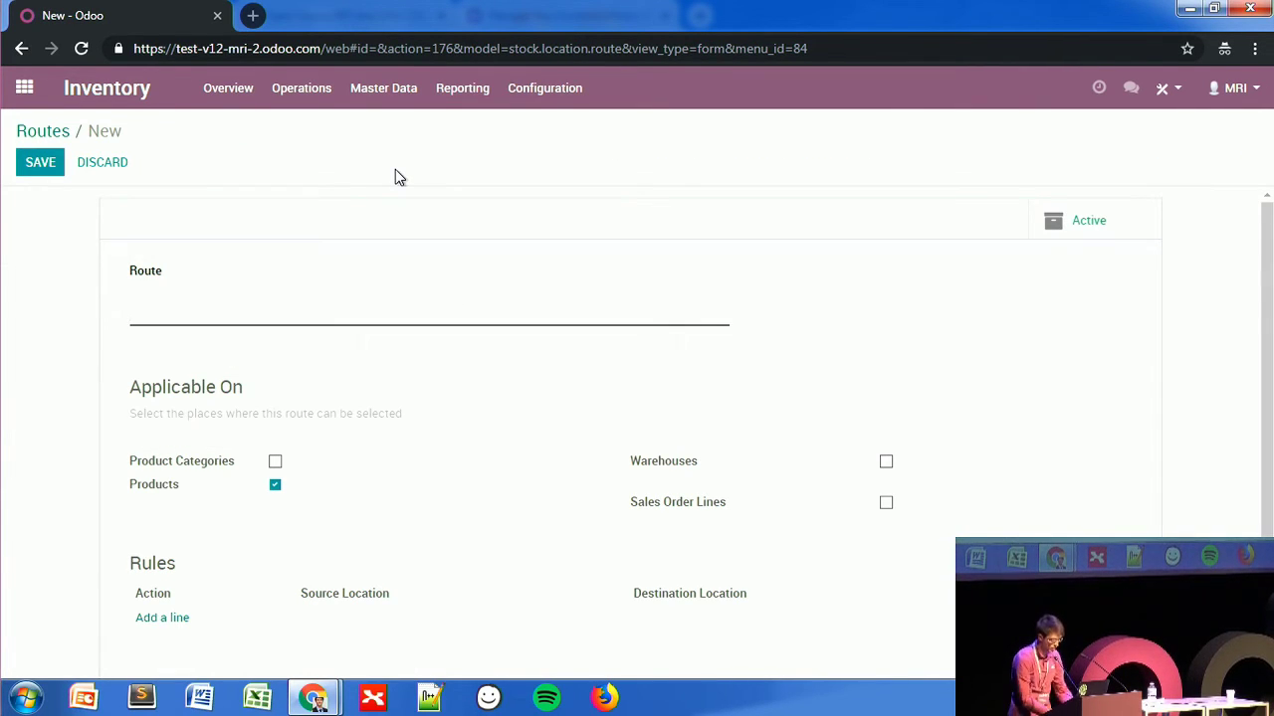
pyautogui.write('Quality Co')
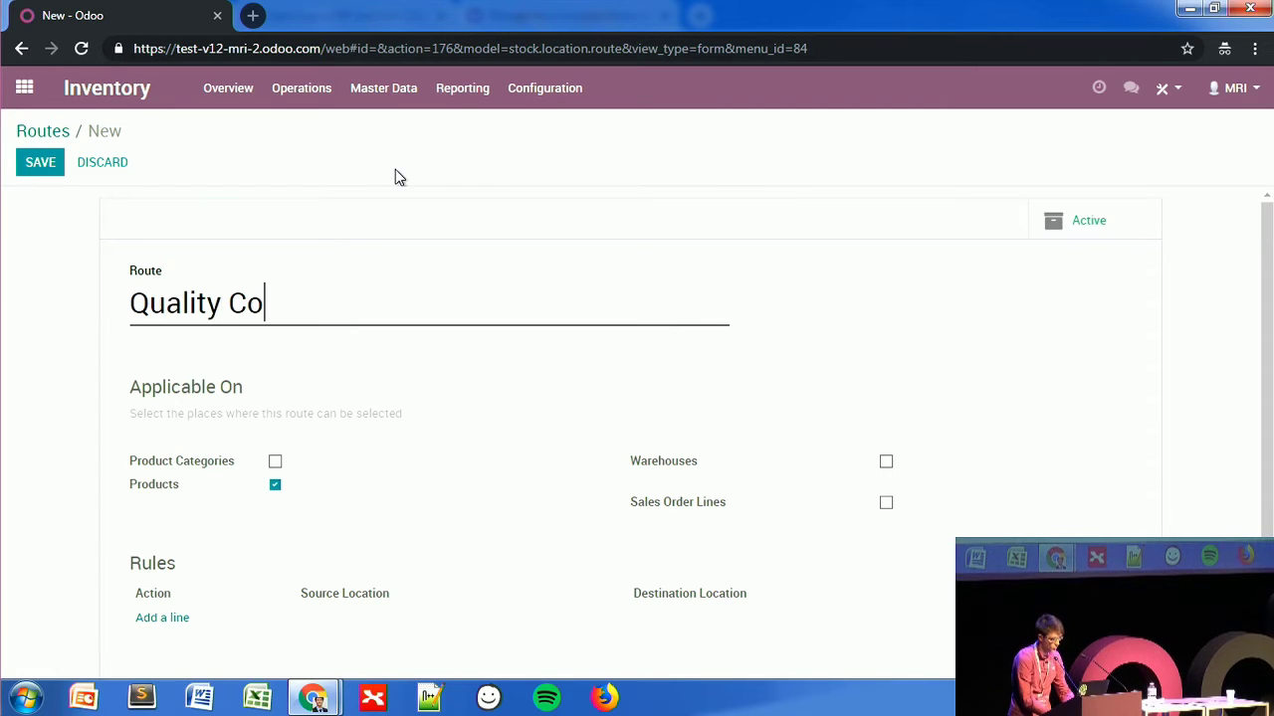
pyautogui.write('ntrol First')
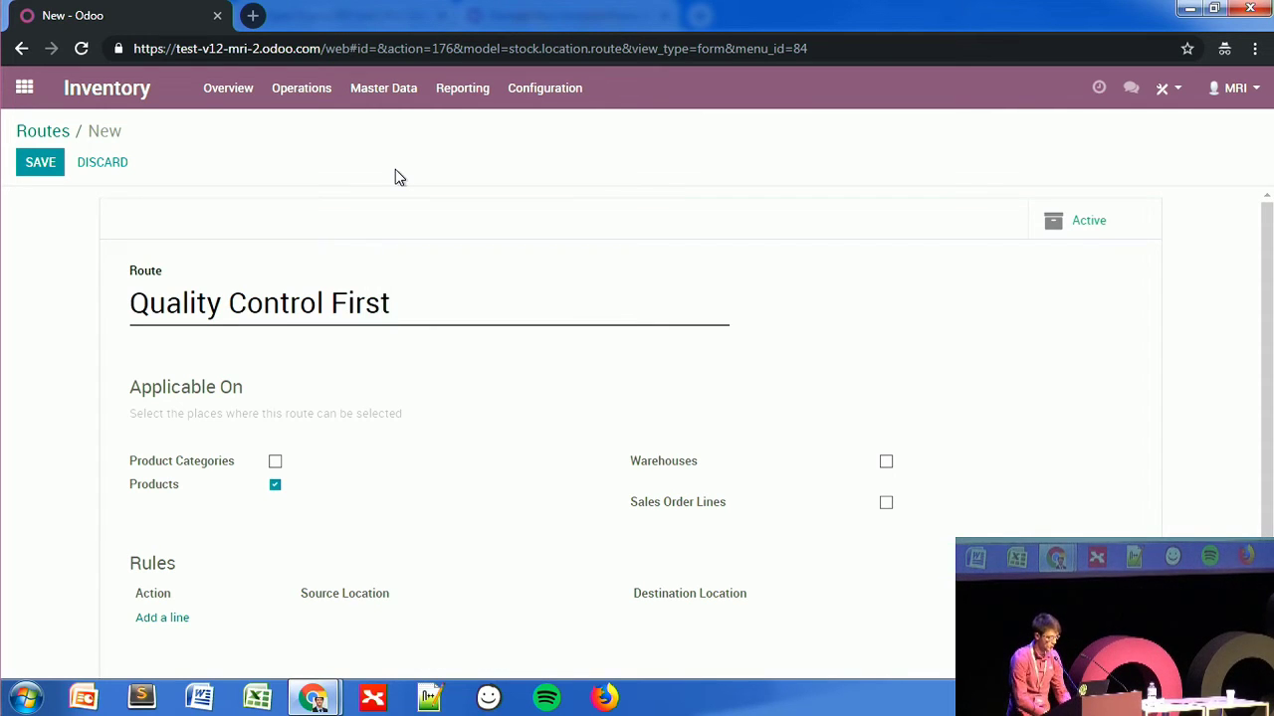
pyautogui.scroll(-1, 194, 513)
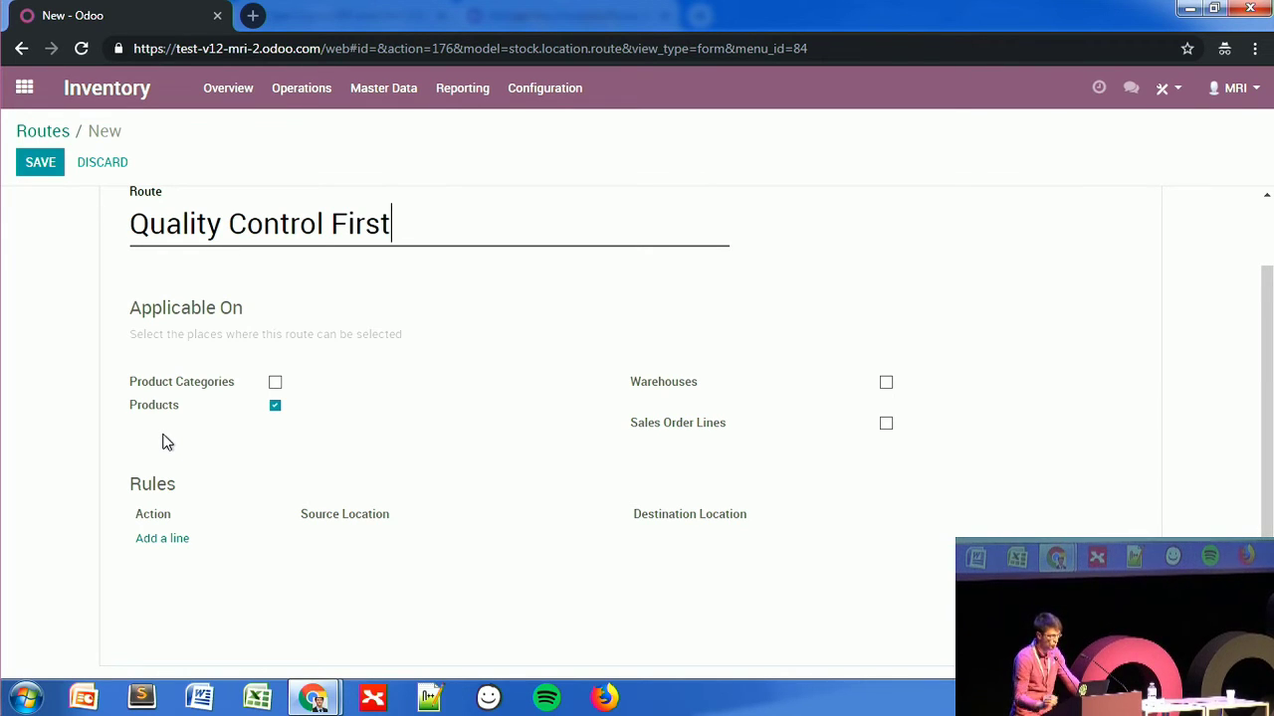
# Step: Add a rule named "QC Area -> Stock" with action Pull & Push and operation type Central Warehouse: Internal Transfers
pyautogui.click(162, 539)
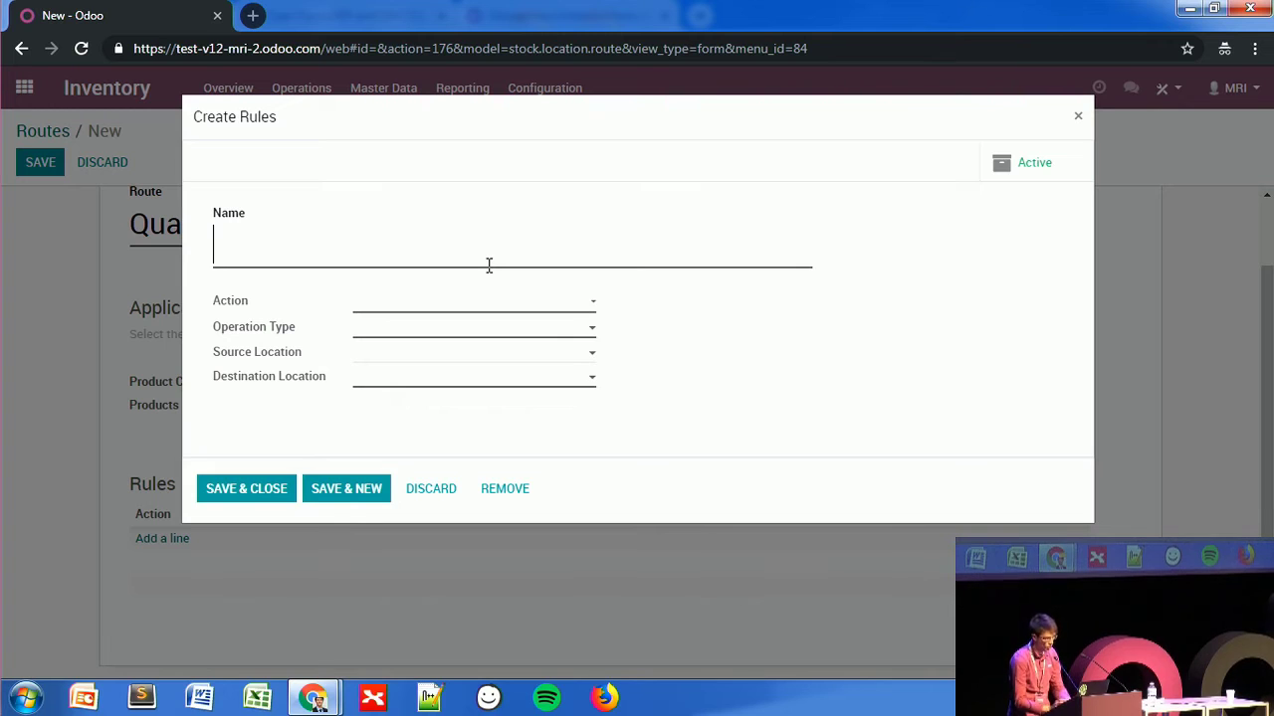
pyautogui.write('QC Ar')
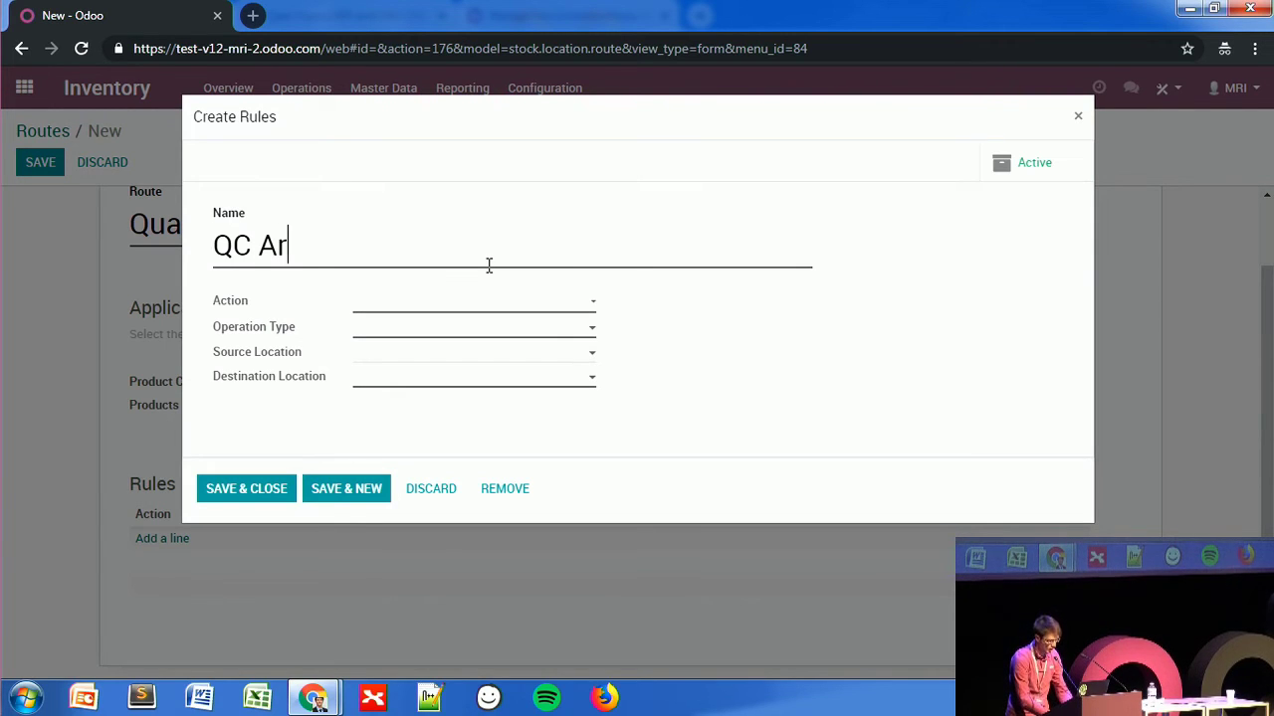
pyautogui.write('ea -> ')
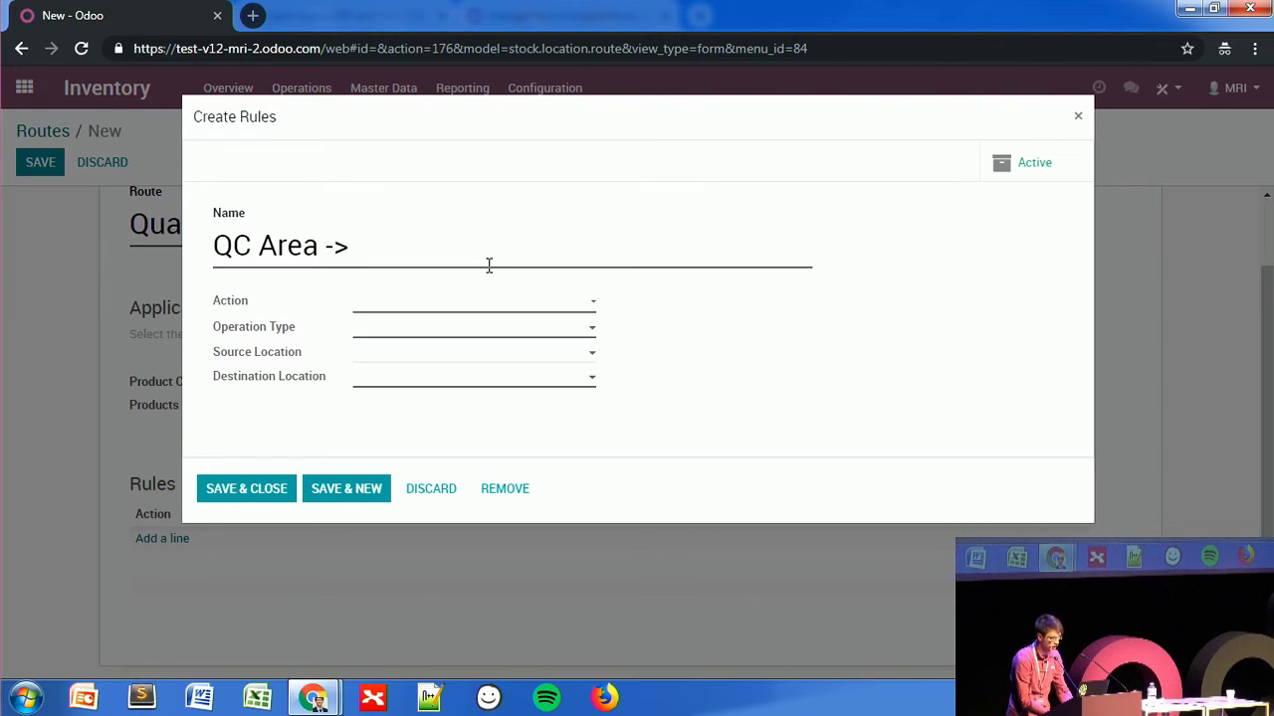
pyautogui.write('Stock')
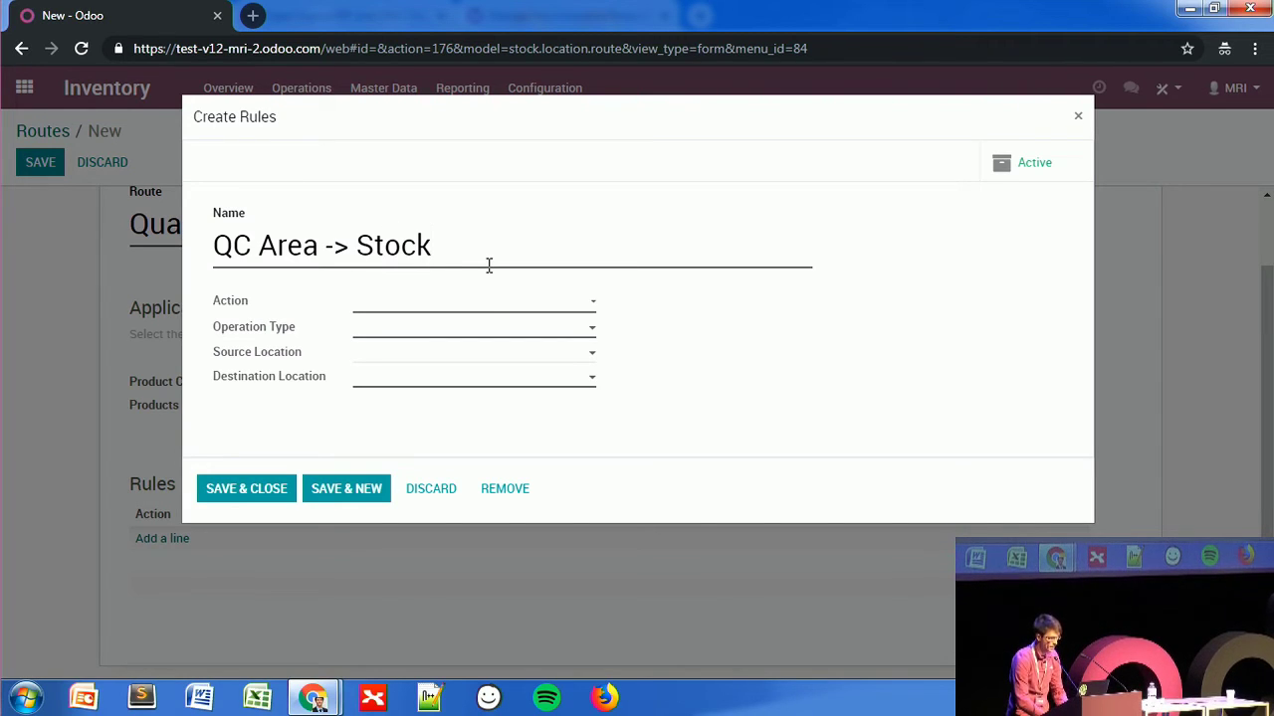
pyautogui.click(485, 304)
pyautogui.click(460, 359)
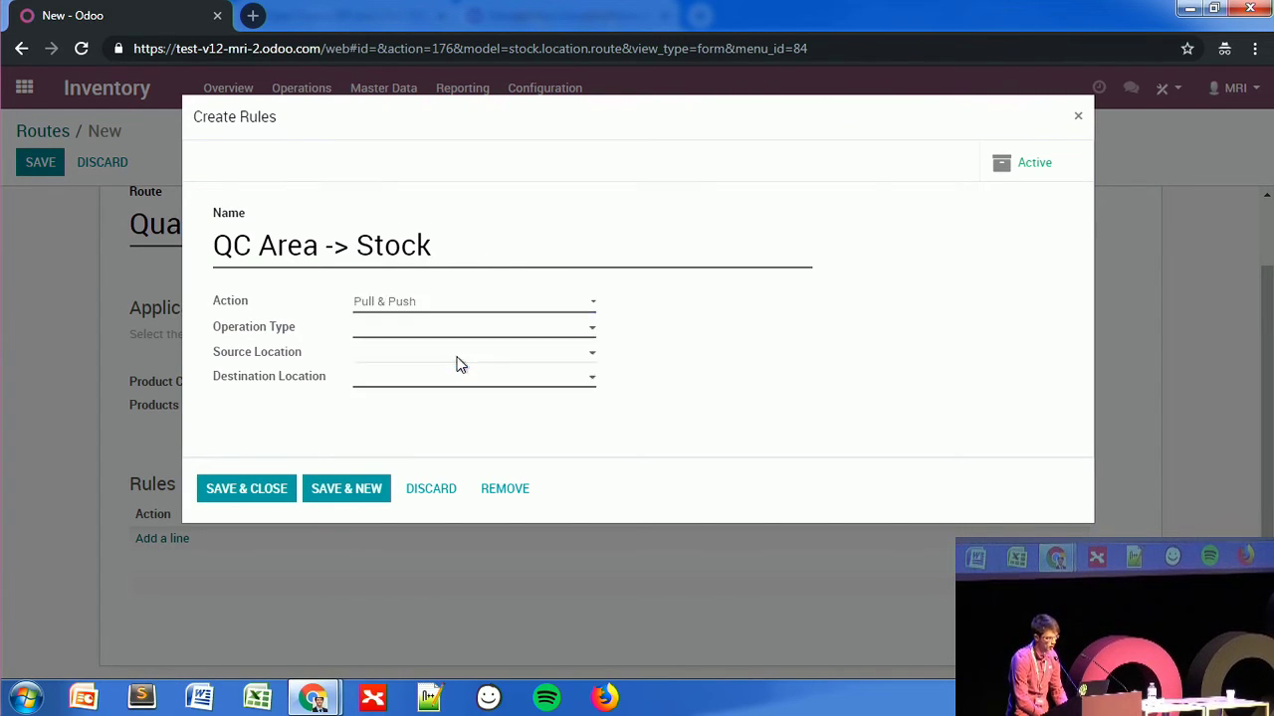
pyautogui.click(401, 331)
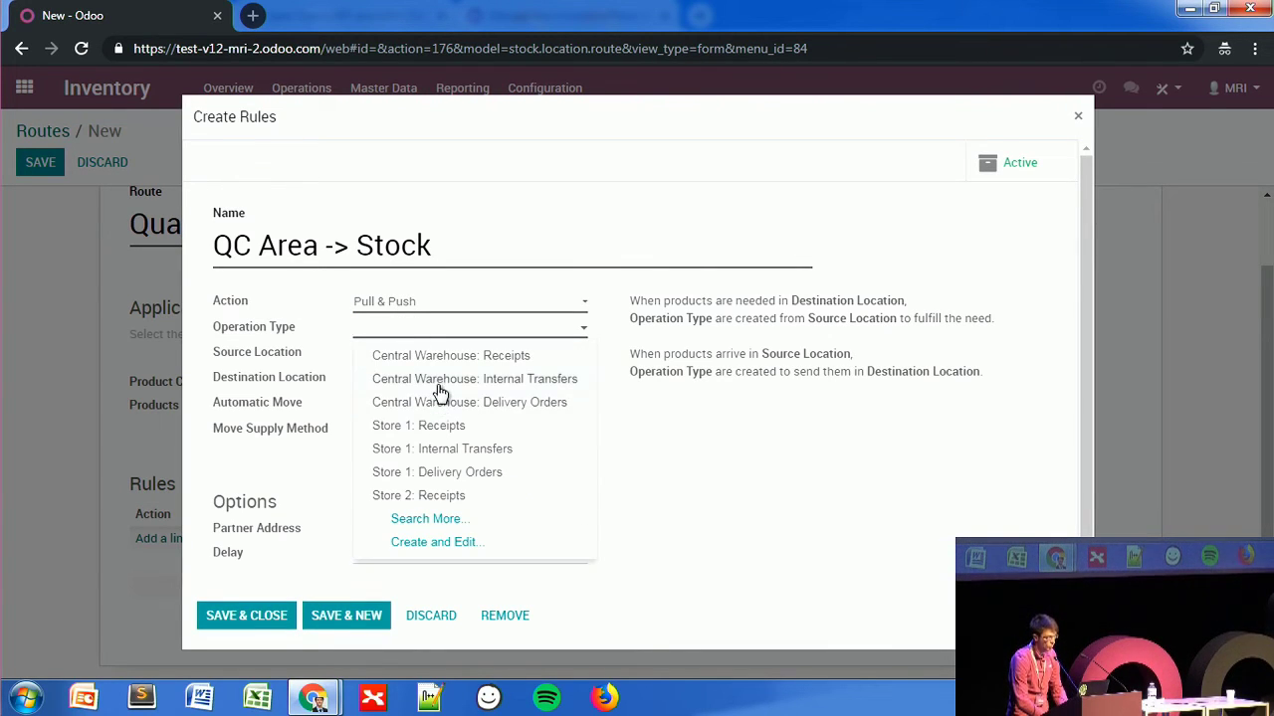
pyautogui.press('Escape')
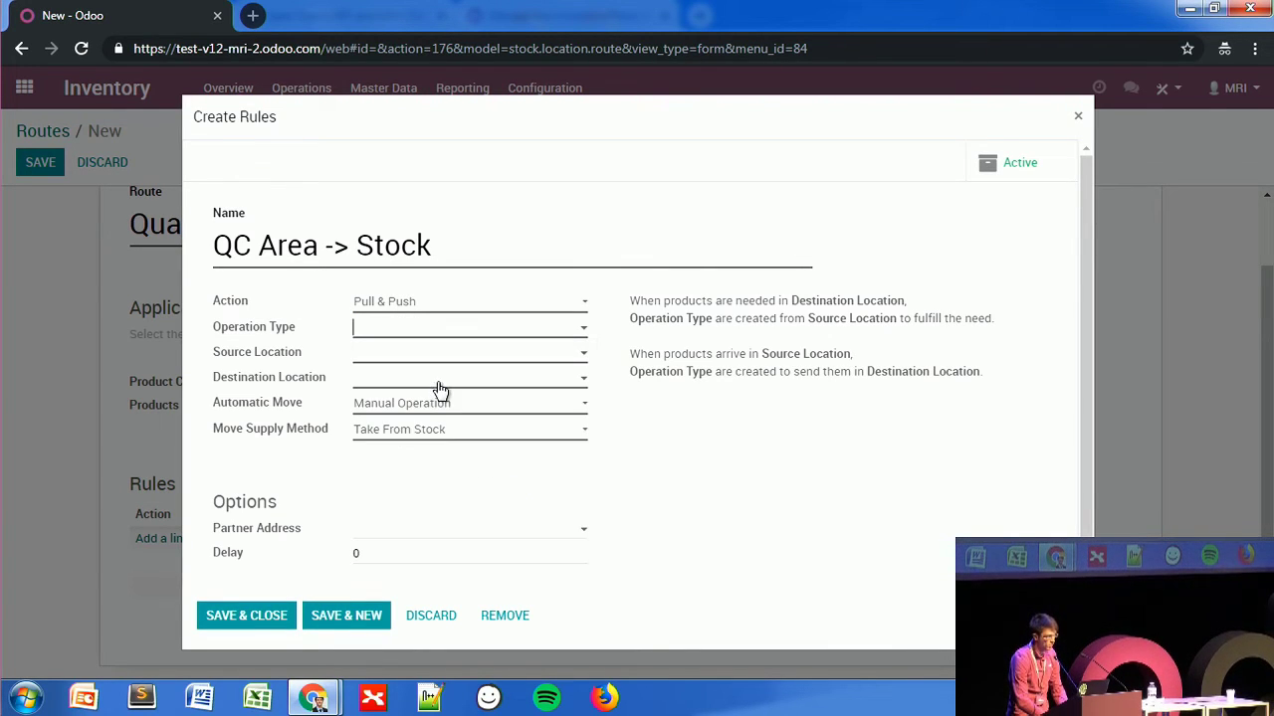
pyautogui.click(383, 333)
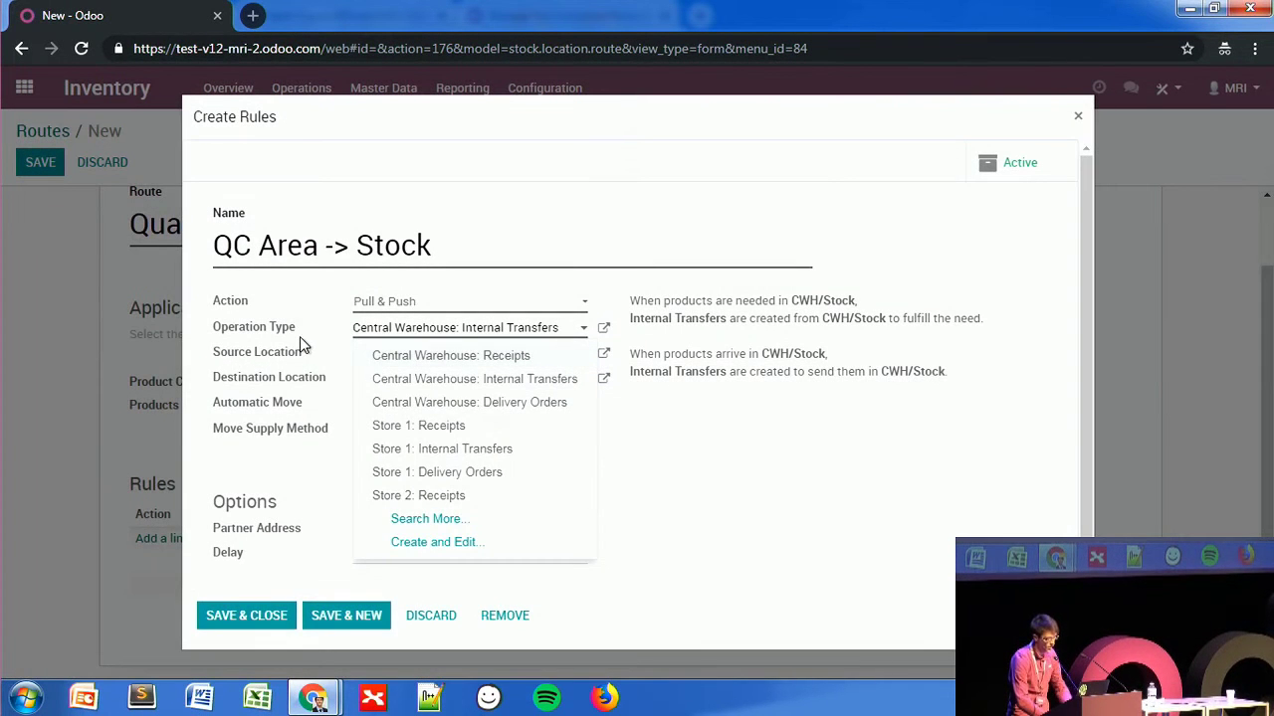
pyautogui.click(299, 336)
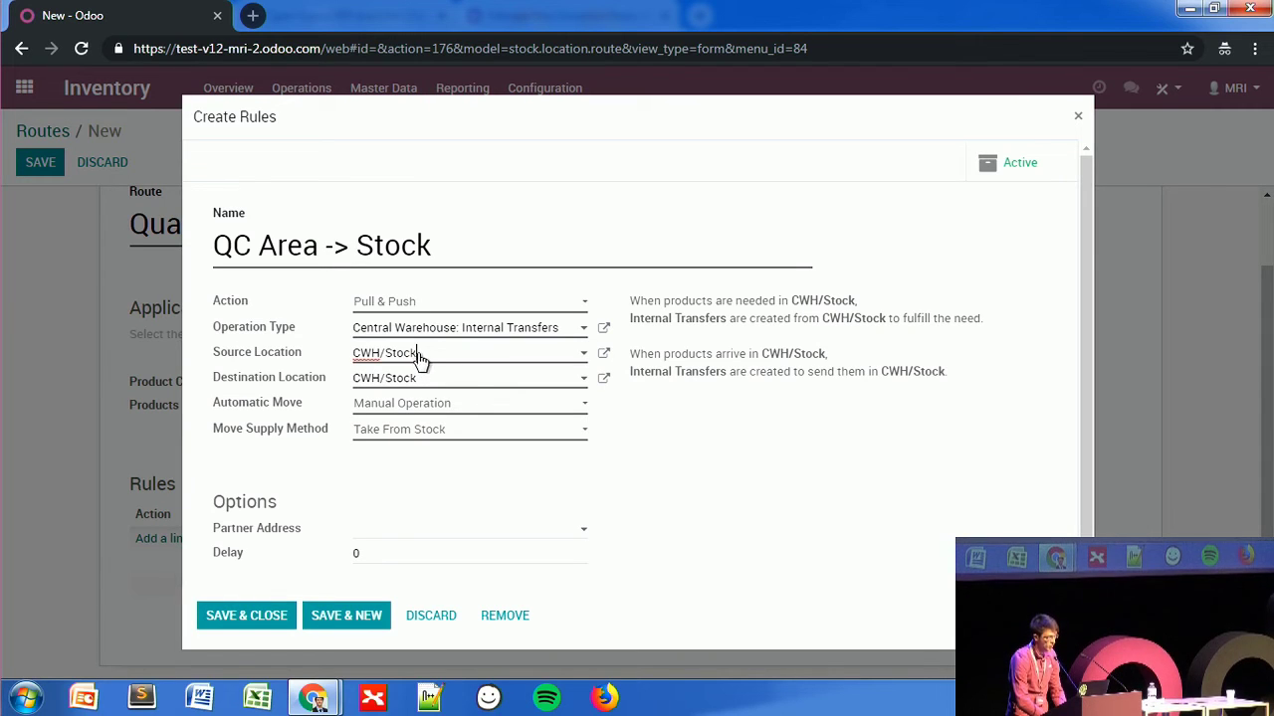
# Step: Set the rule's source location to CWH/Quality Control Area Bis
pyautogui.moveTo(417, 355); pyautogui.dragTo(345, 367)
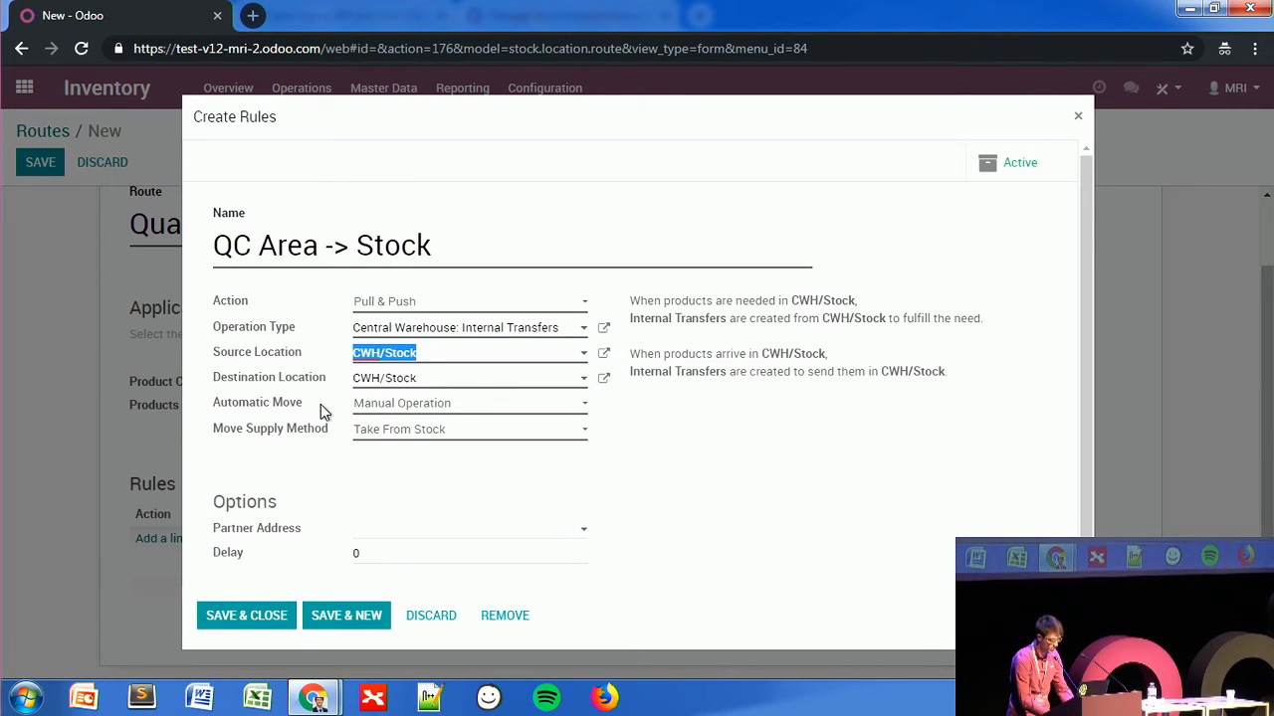
pyautogui.write('qca')
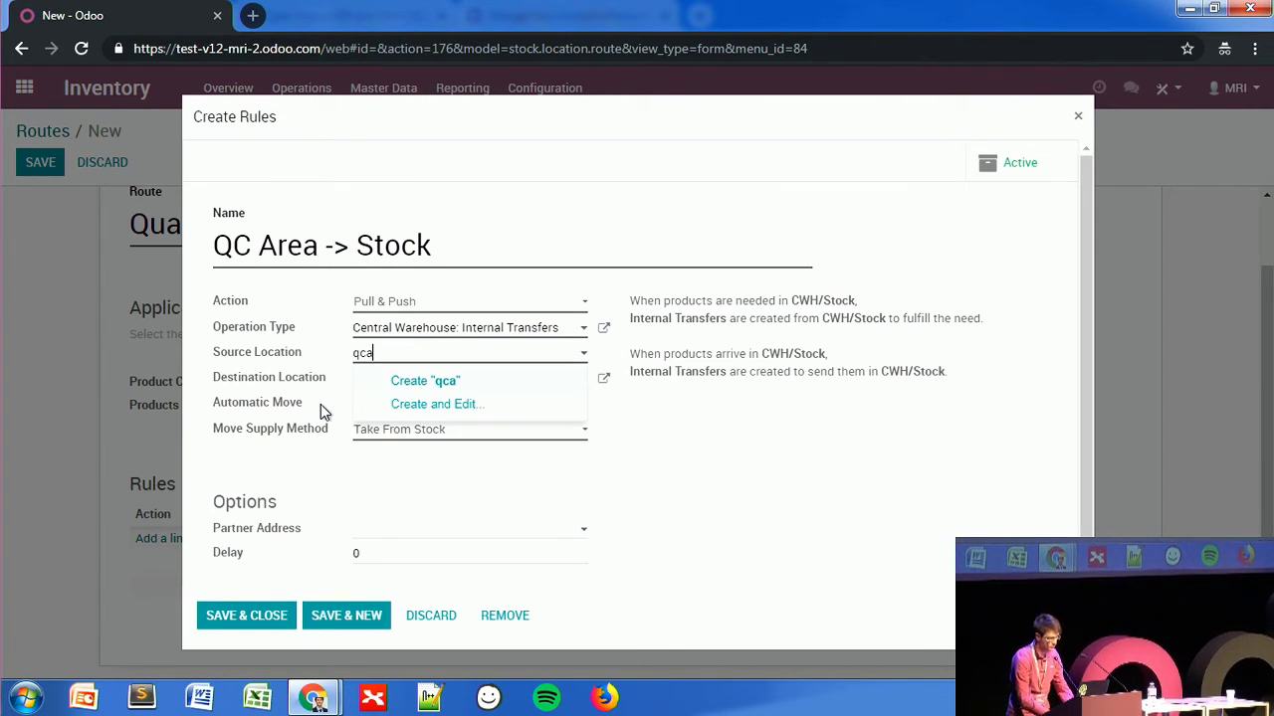
pyautogui.press('BackSpace')
pyautogui.press('BackSpace')
pyautogui.press('BackSpace')
pyautogui.write('quality')
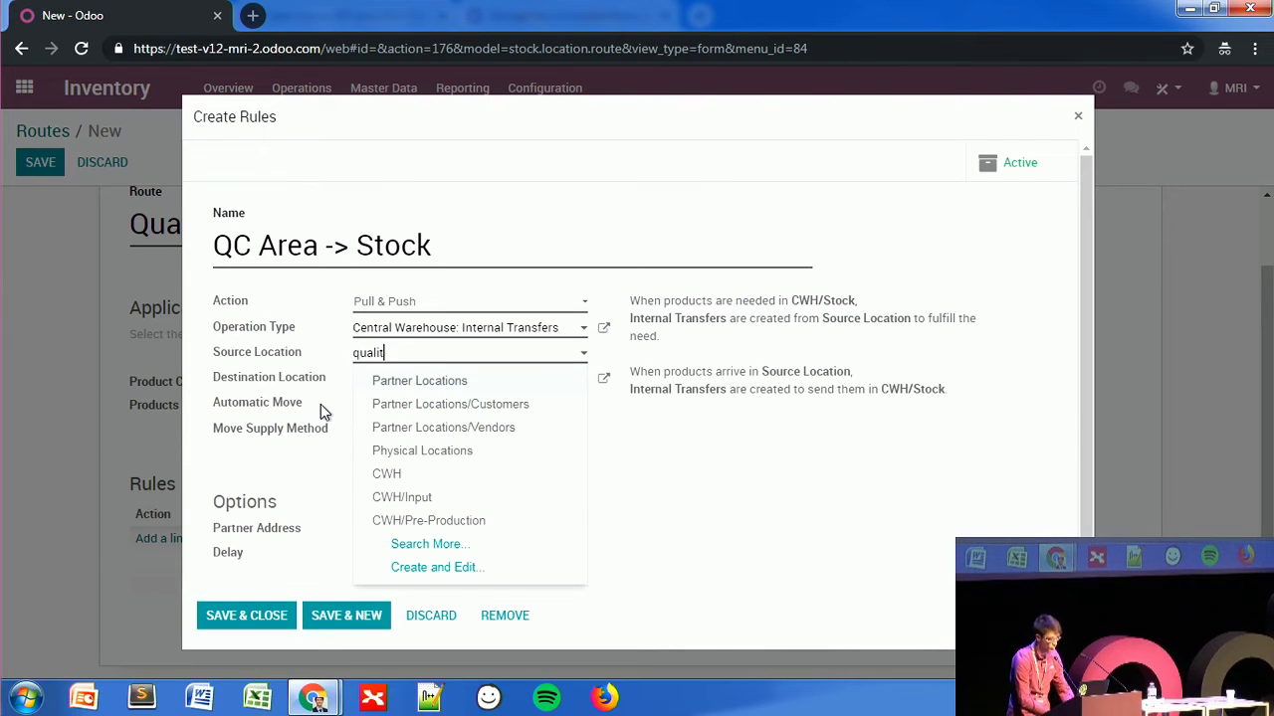
pyautogui.click(379, 384)
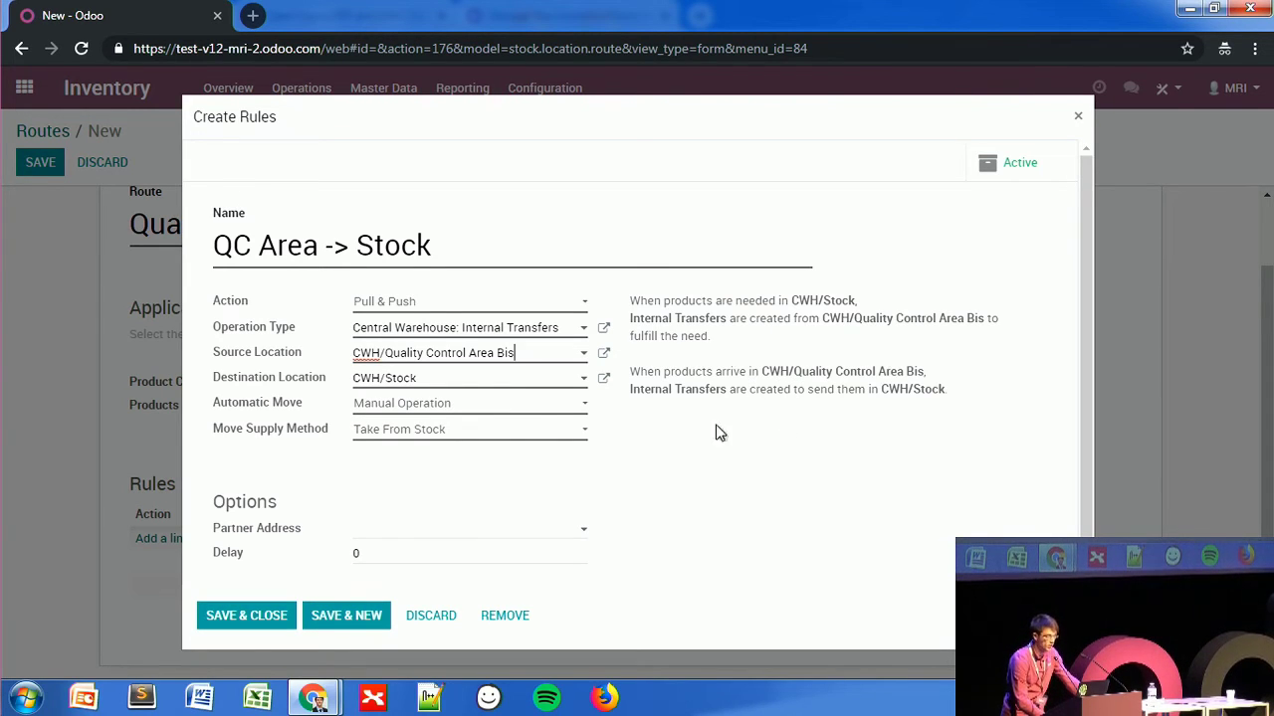
# Step: Set the rule's move supply method to Trigger Another Rule and save the rule
pyautogui.click(505, 438)
pyautogui.click(490, 464)
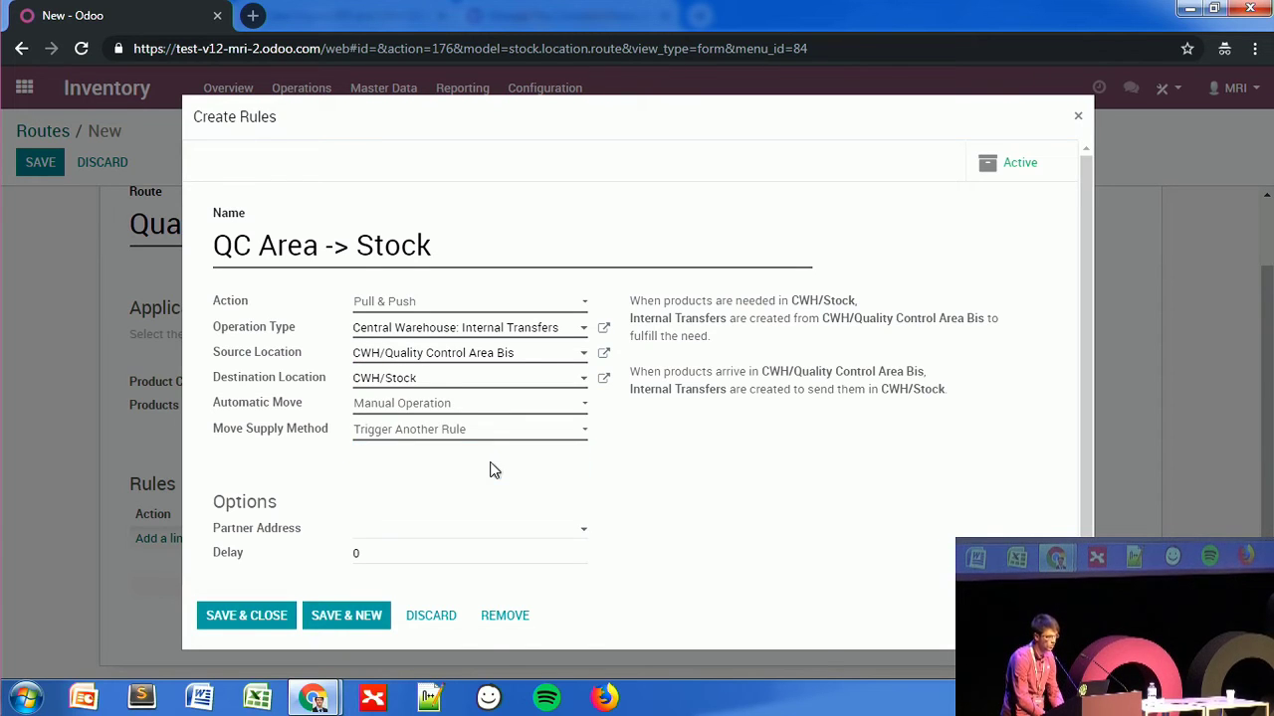
pyautogui.click(246, 617)
# Step: Add a second rule named "Buying from the supplier" with action Buy and operation type Central Warehouse: Receipts
pyautogui.click(205, 570)
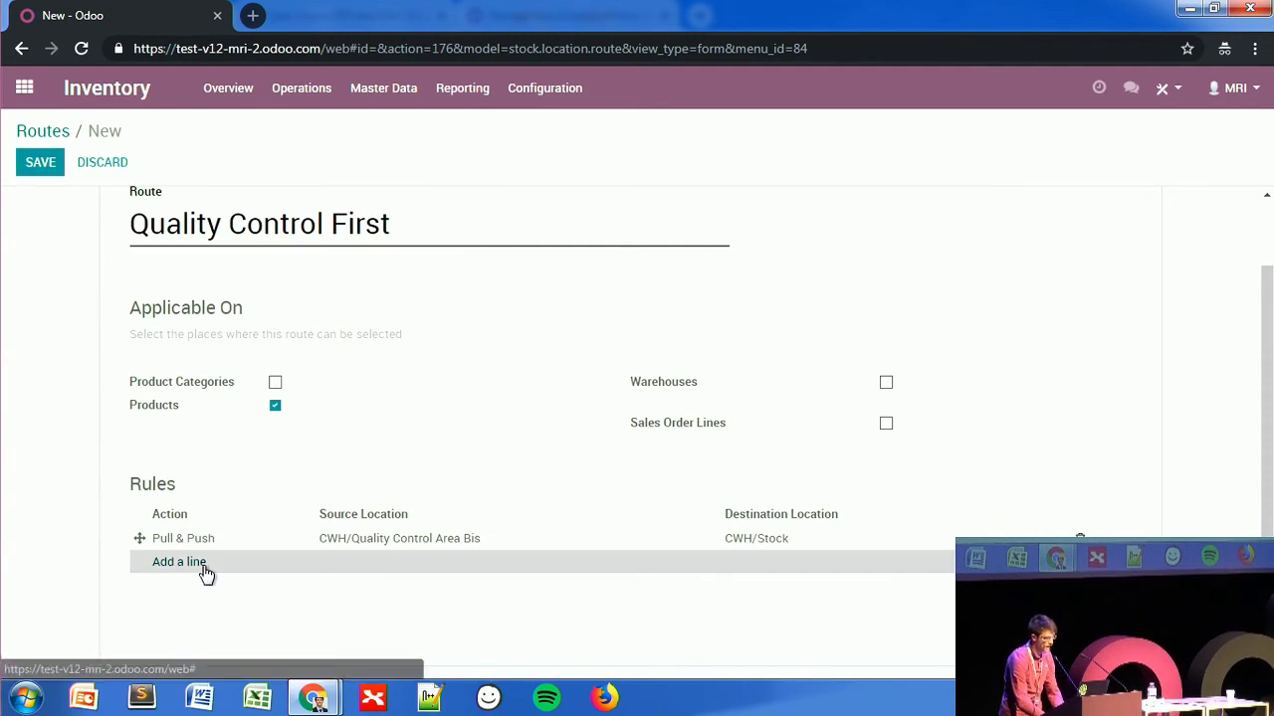
pyautogui.write('Buying frm')
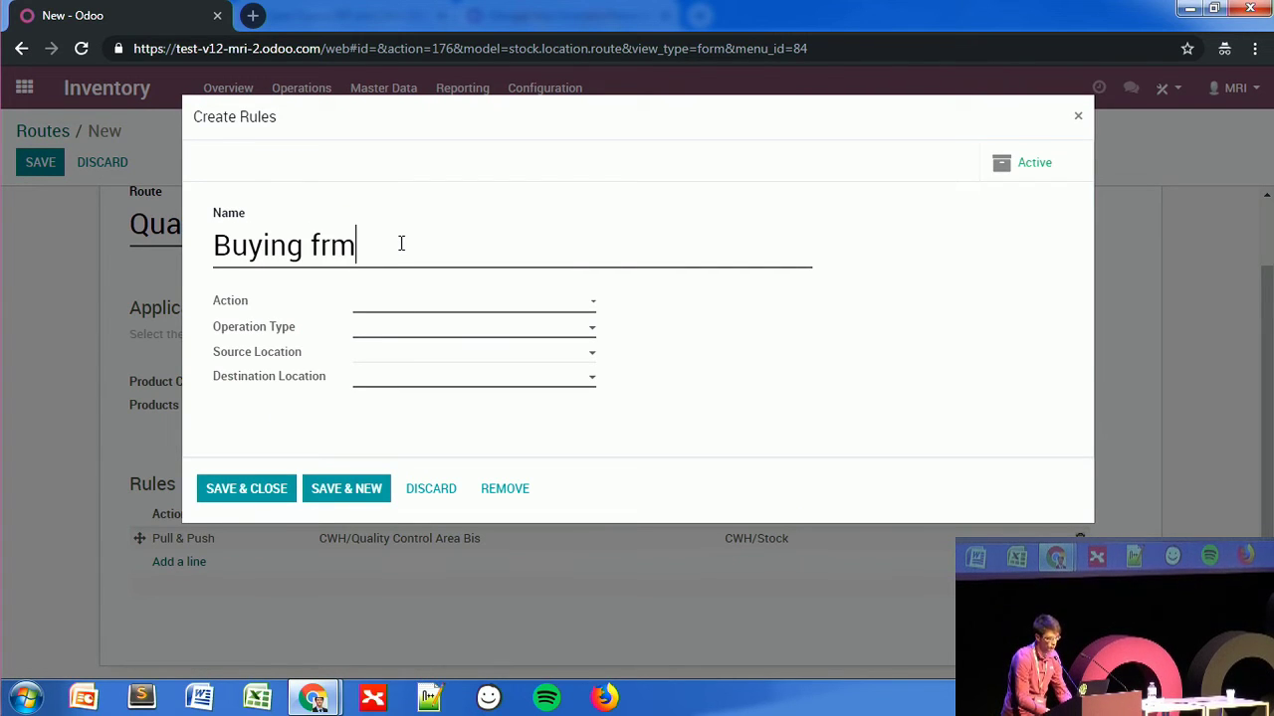
pyautogui.press('BackSpace')
pyautogui.write('om the supplier')
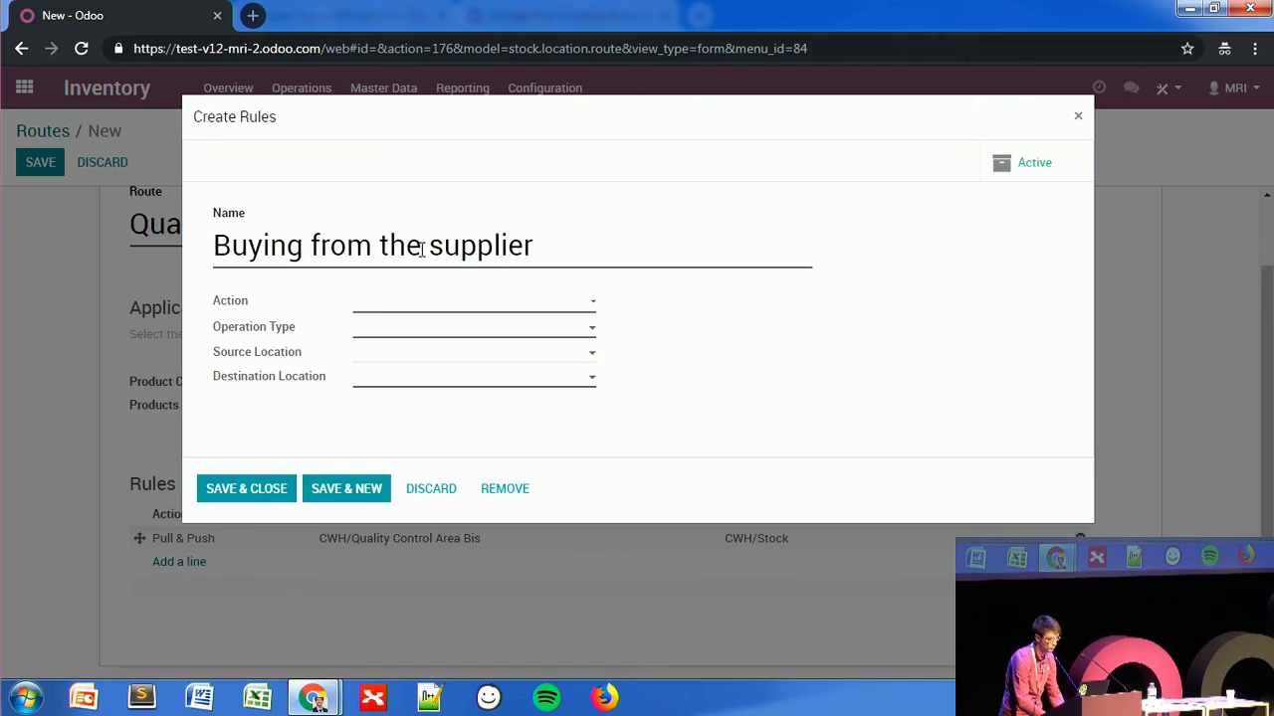
pyautogui.click(447, 305)
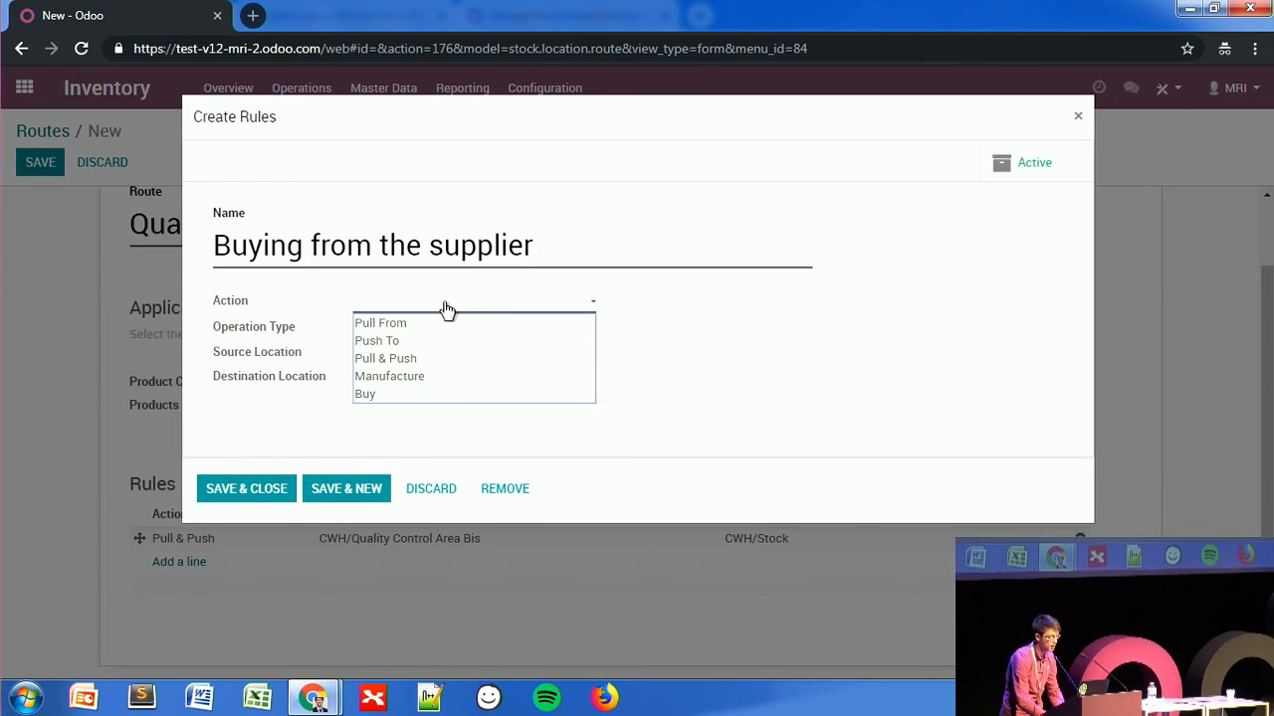
pyautogui.click(404, 391)
pyautogui.click(383, 331)
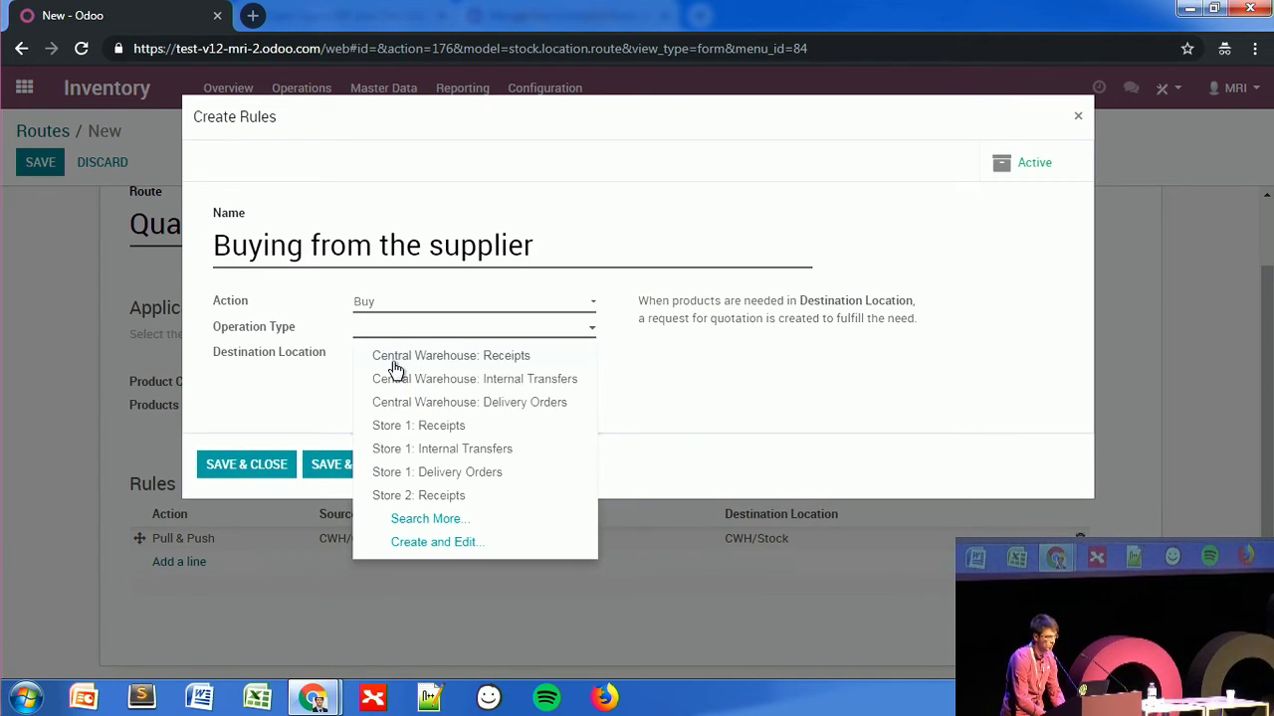
pyautogui.click(394, 358)
# Step: Set the Buy rule's destination to CWH/Quality Control Area Bis, then save the rule and the route
pyautogui.click(386, 360)
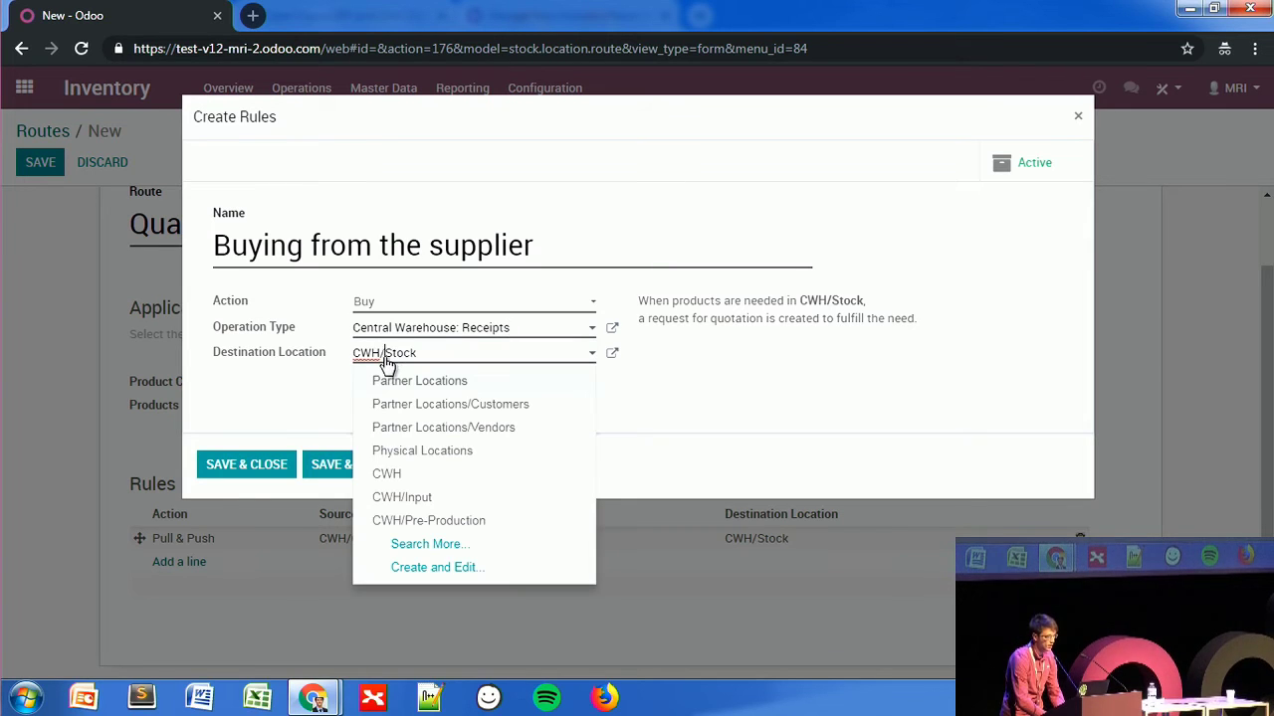
pyautogui.moveTo(423, 360); pyautogui.dragTo(338, 361)
pyautogui.write('qualit')
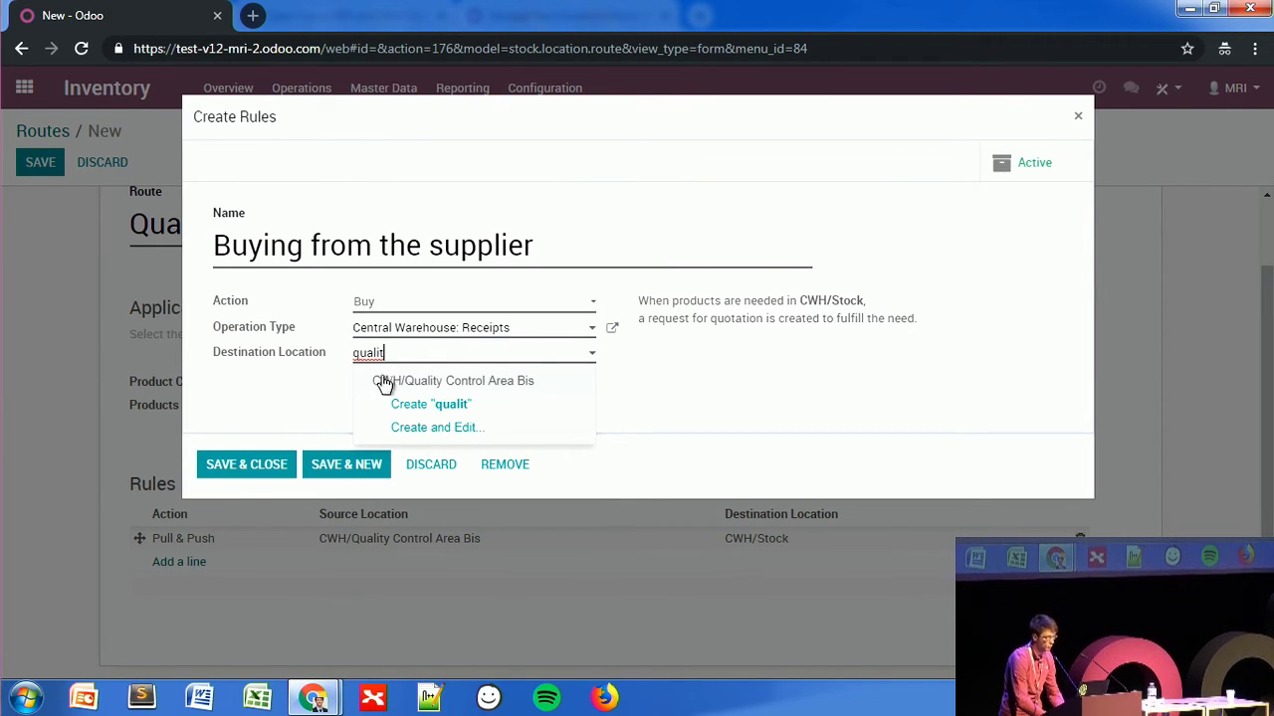
pyautogui.click(384, 380)
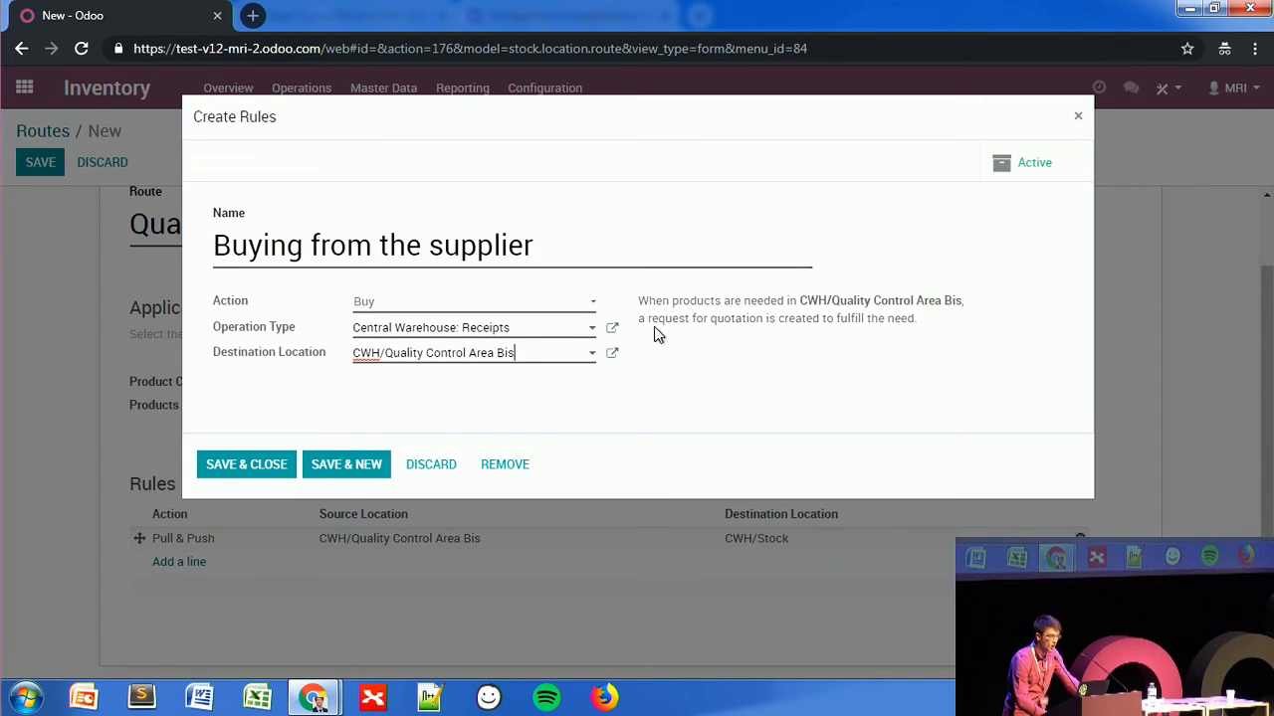
pyautogui.click(237, 462)
pyautogui.click(44, 172)
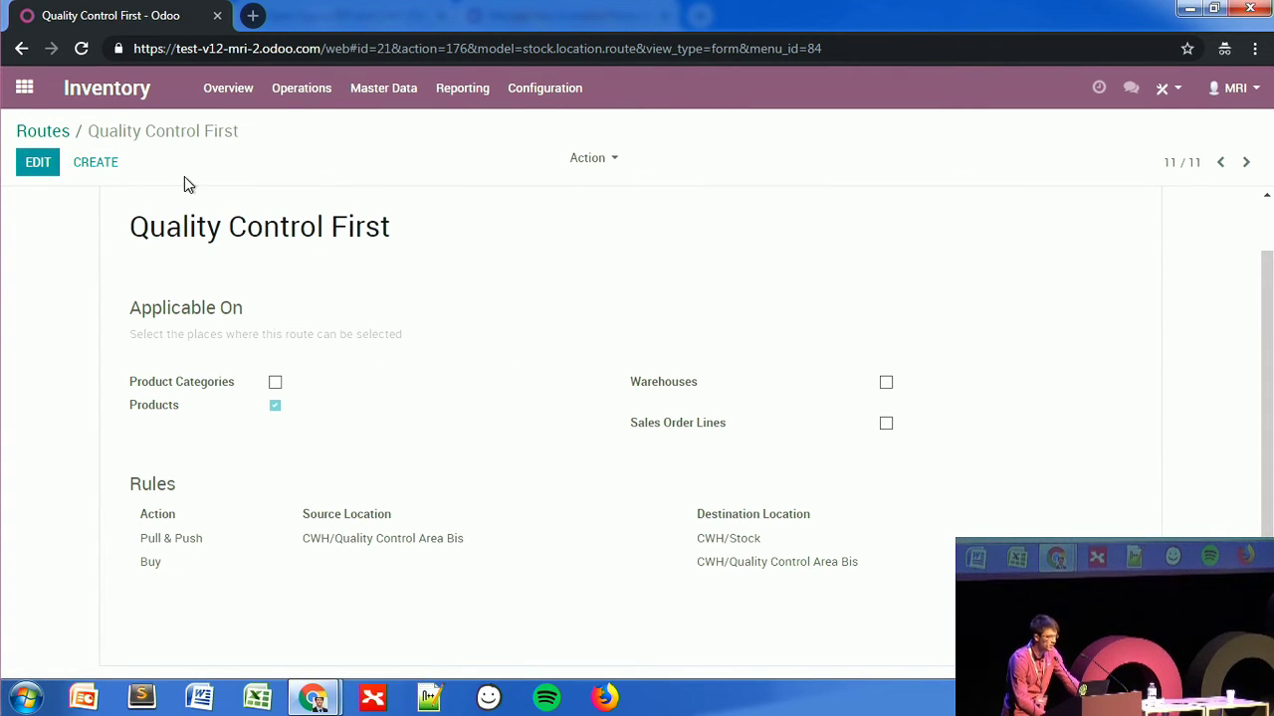
# Step: Enable the Quality Control First route on the Cabinet Natural Wood product and save it
pyautogui.click(385, 90)
pyautogui.click(387, 129)
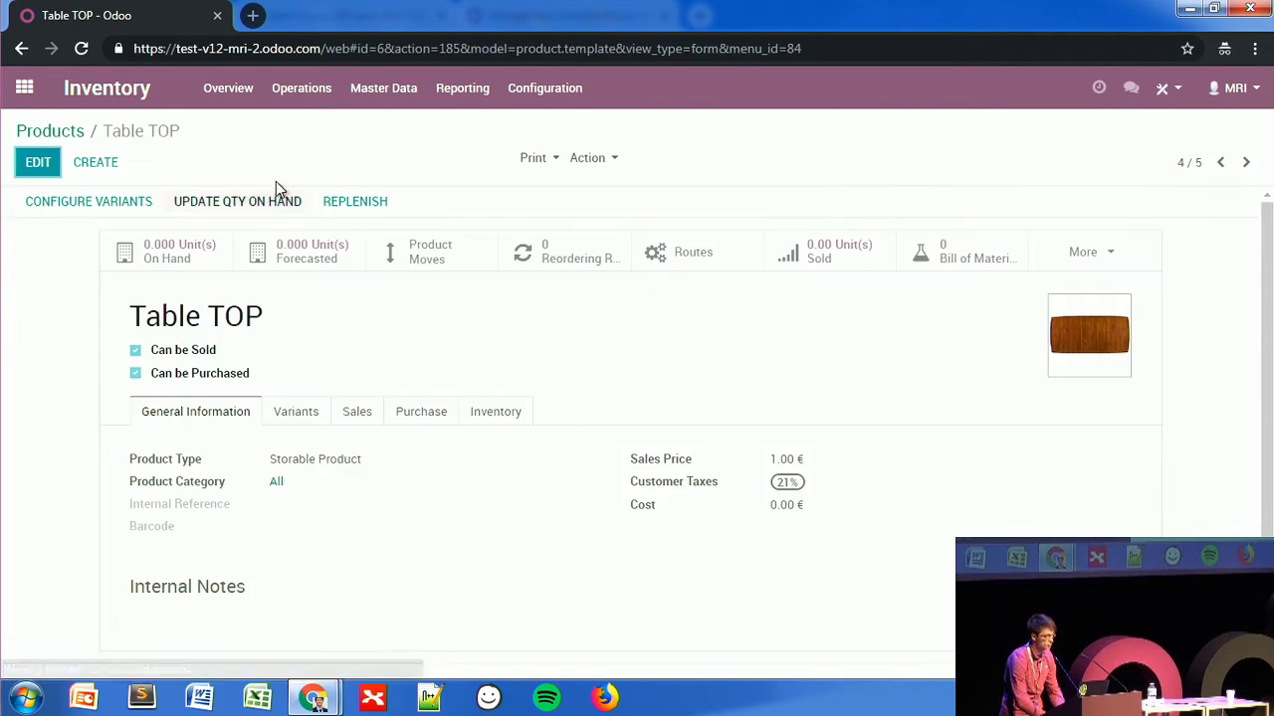
pyautogui.click(72, 132)
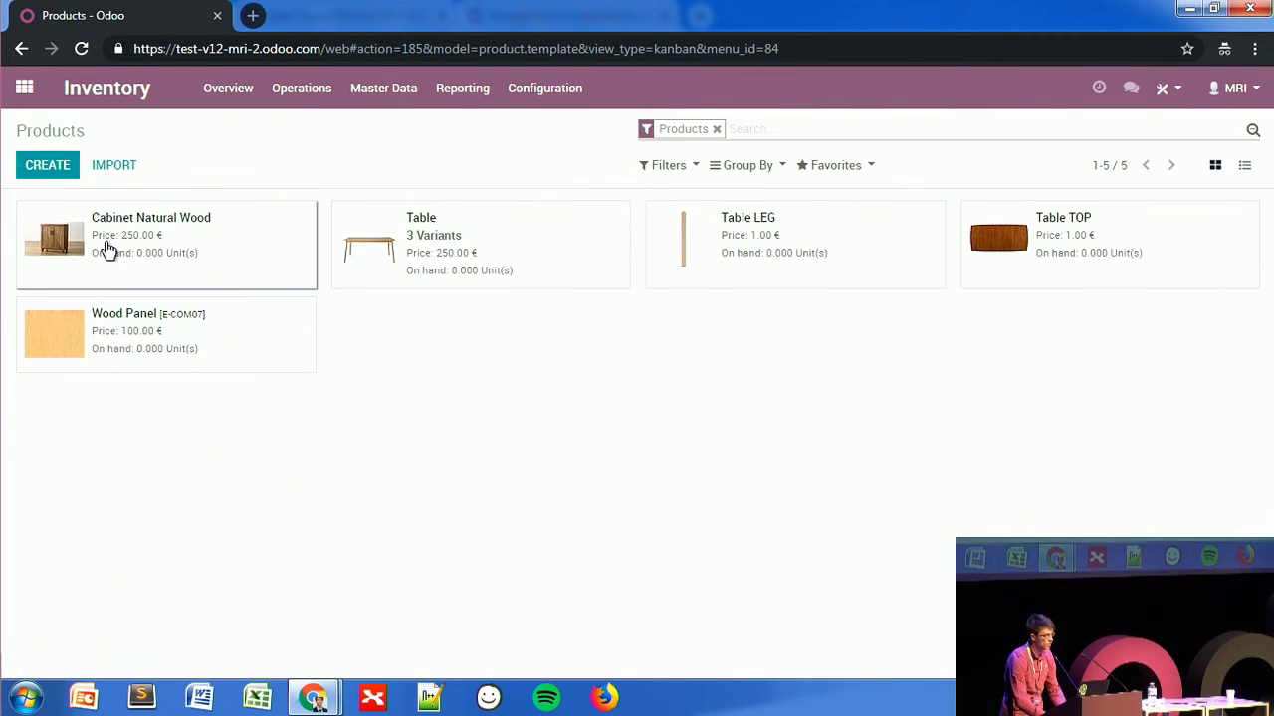
pyautogui.click(107, 247)
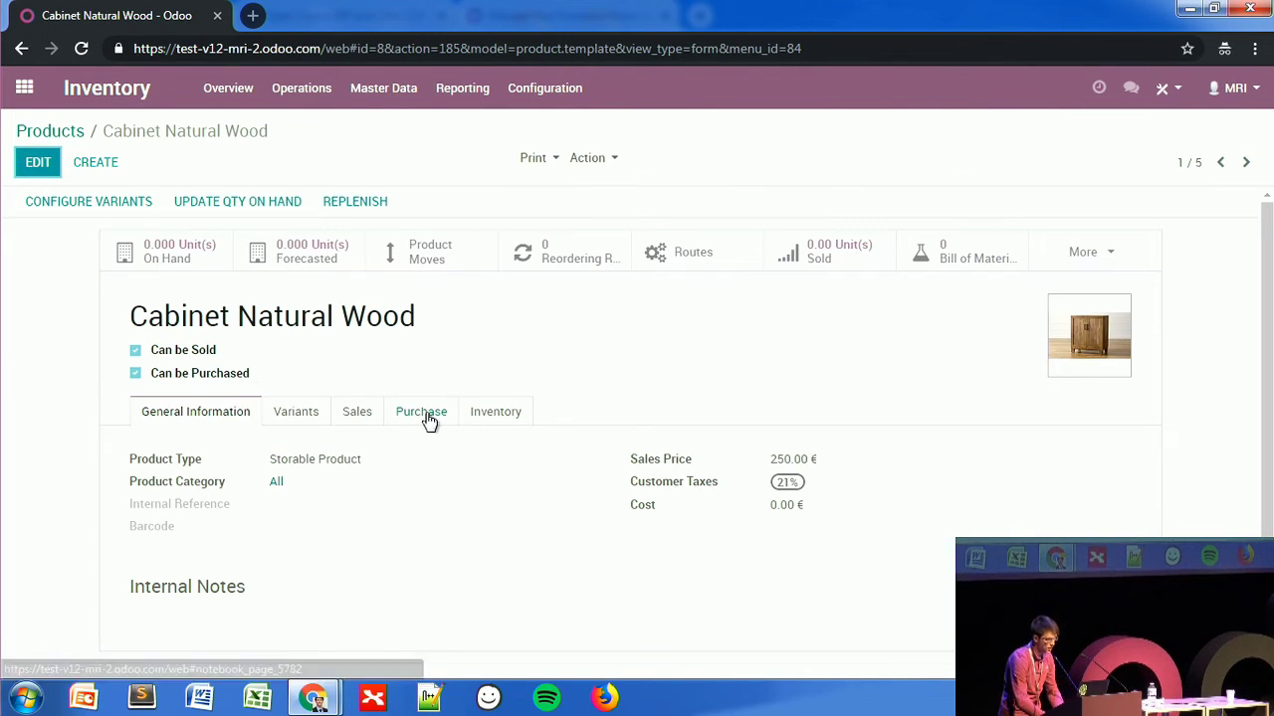
pyautogui.click(477, 416)
pyautogui.click(40, 164)
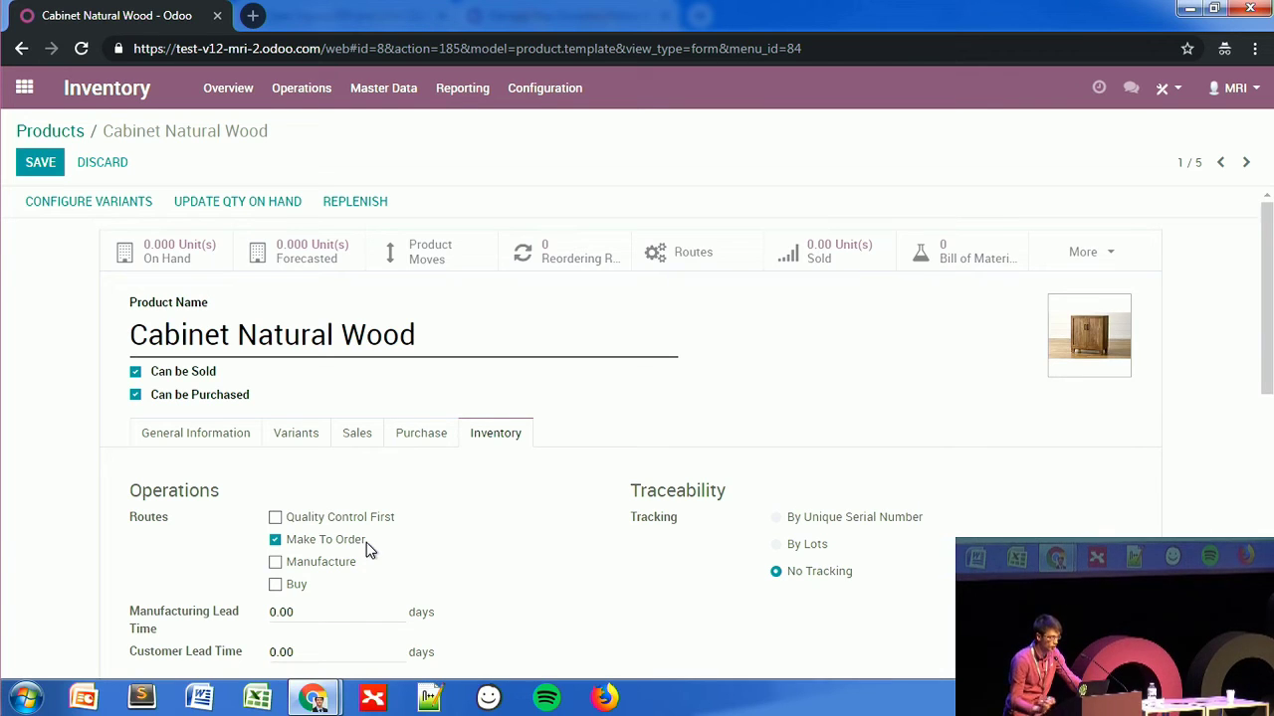
pyautogui.click(276, 519)
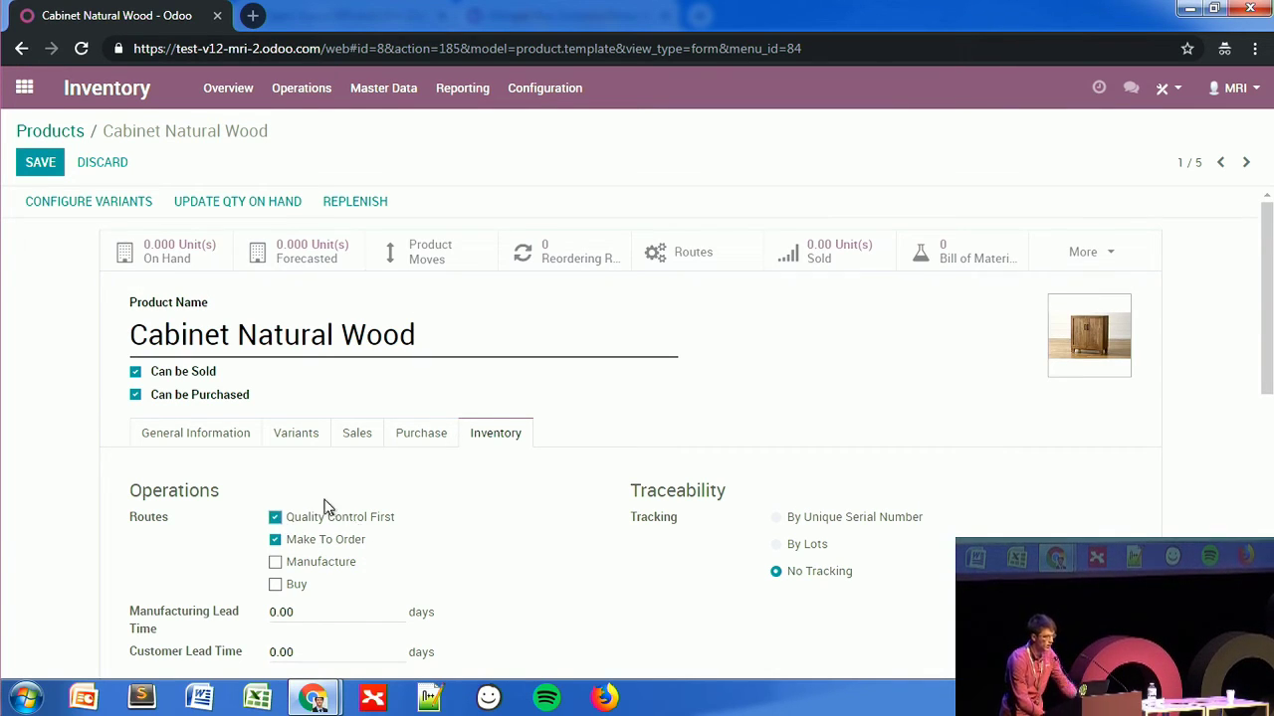
pyautogui.click(42, 165)
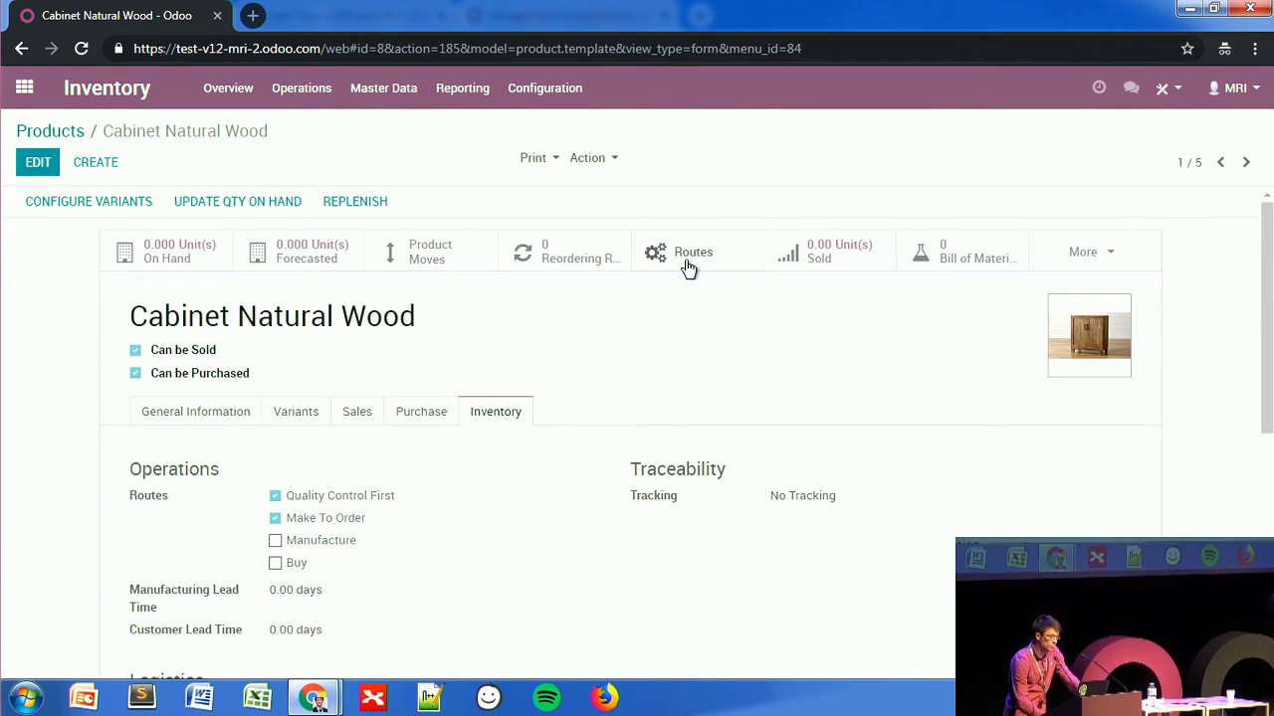
# Step: Examine the Cabinet Natural Wood routes report for the Central Warehouse, including the rule arrows and legend
pyautogui.click(686, 265)
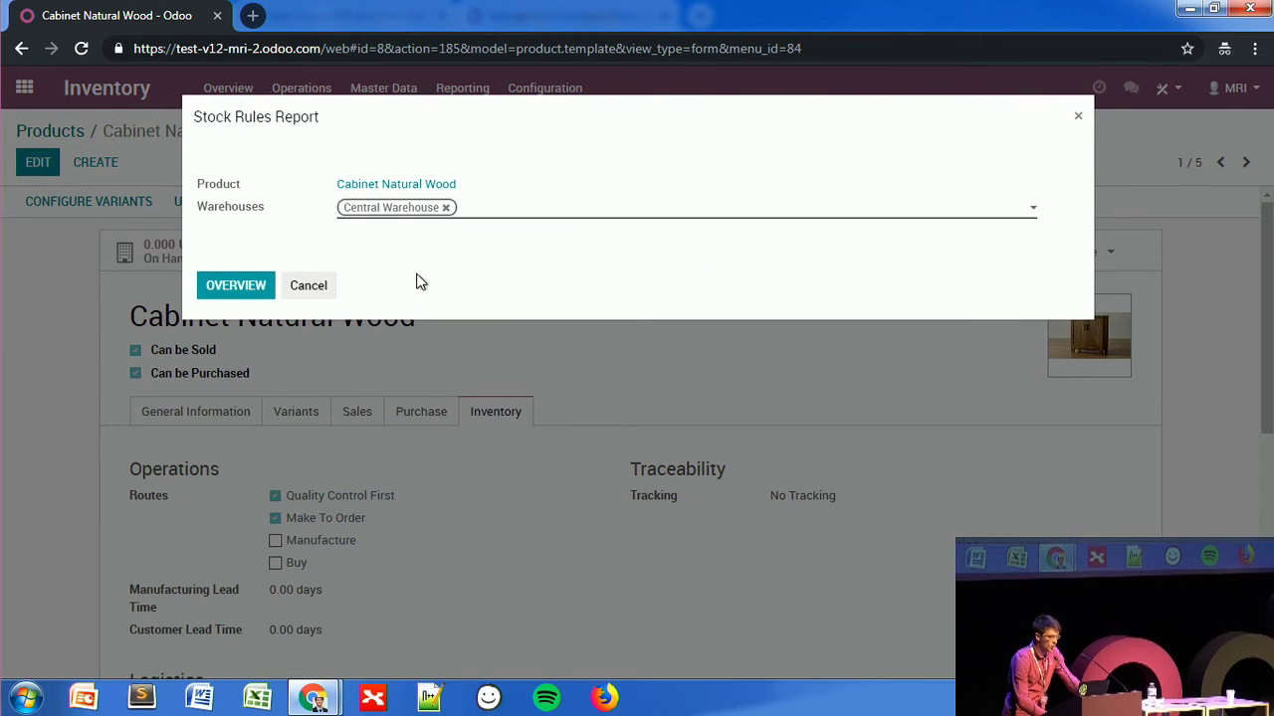
pyautogui.click(227, 284)
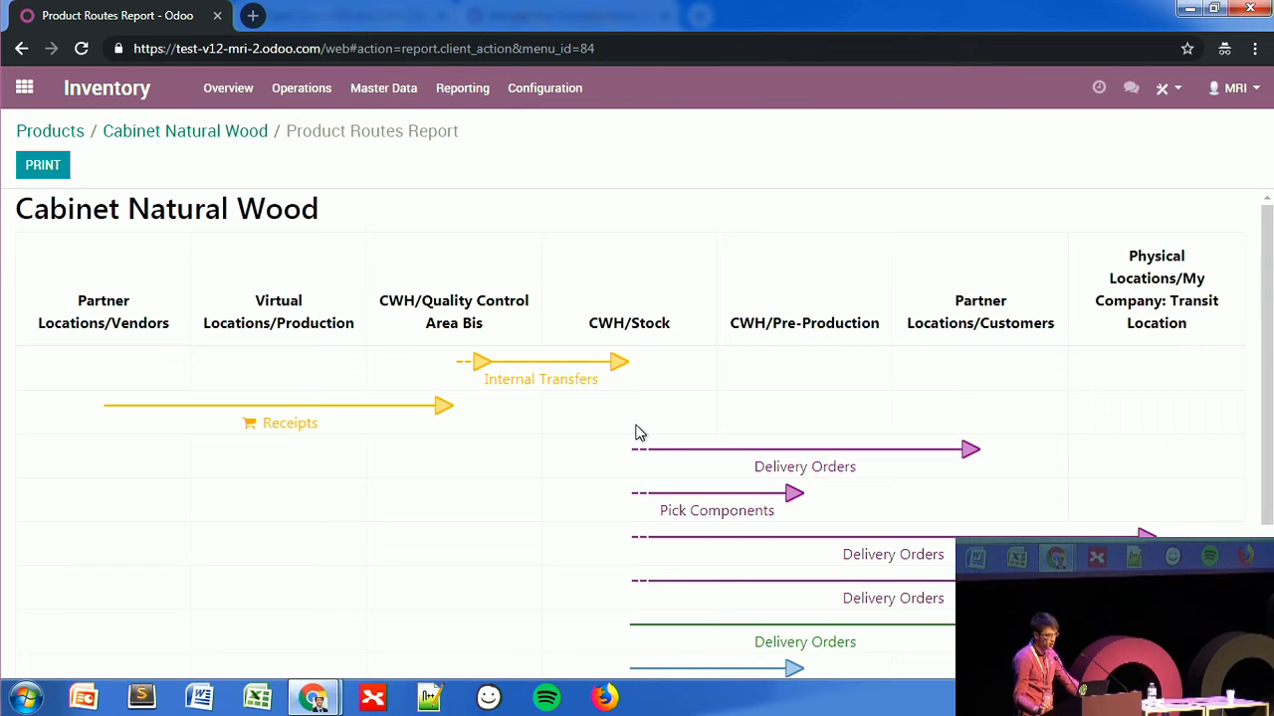
pyautogui.moveTo(1269, 271); pyautogui.dragTo(1271, 317)
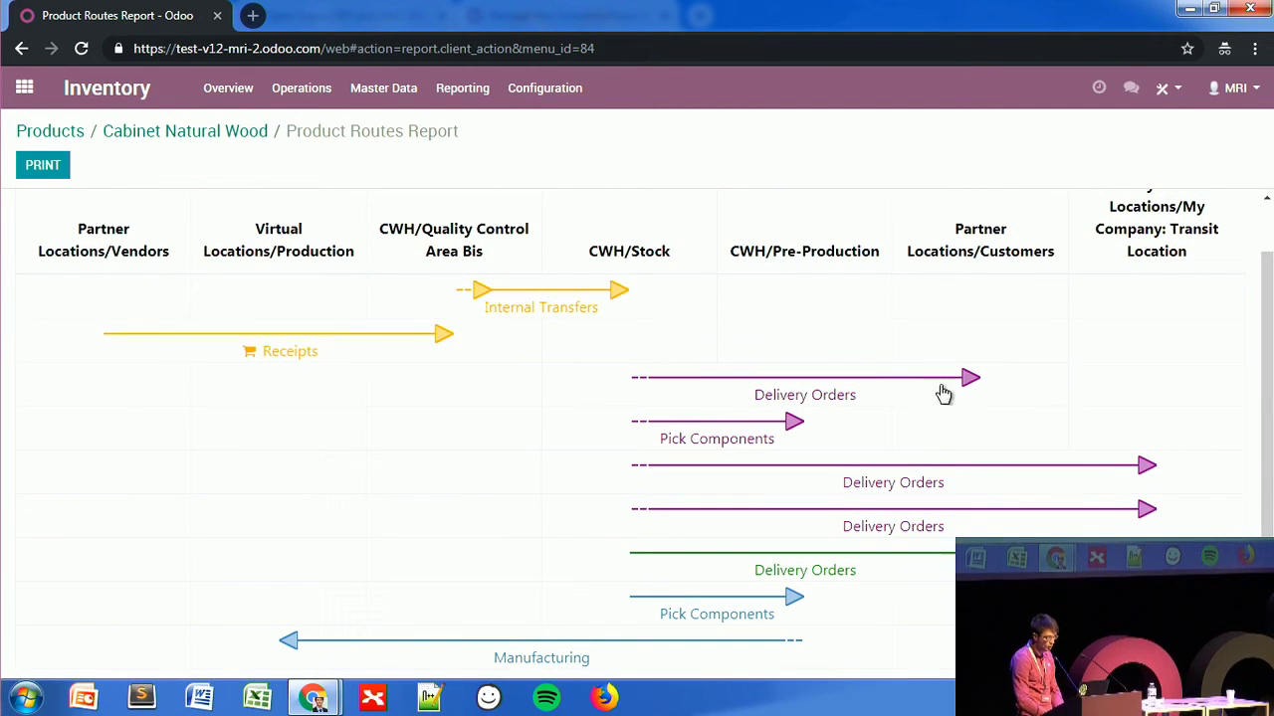
pyautogui.moveTo(887, 392)
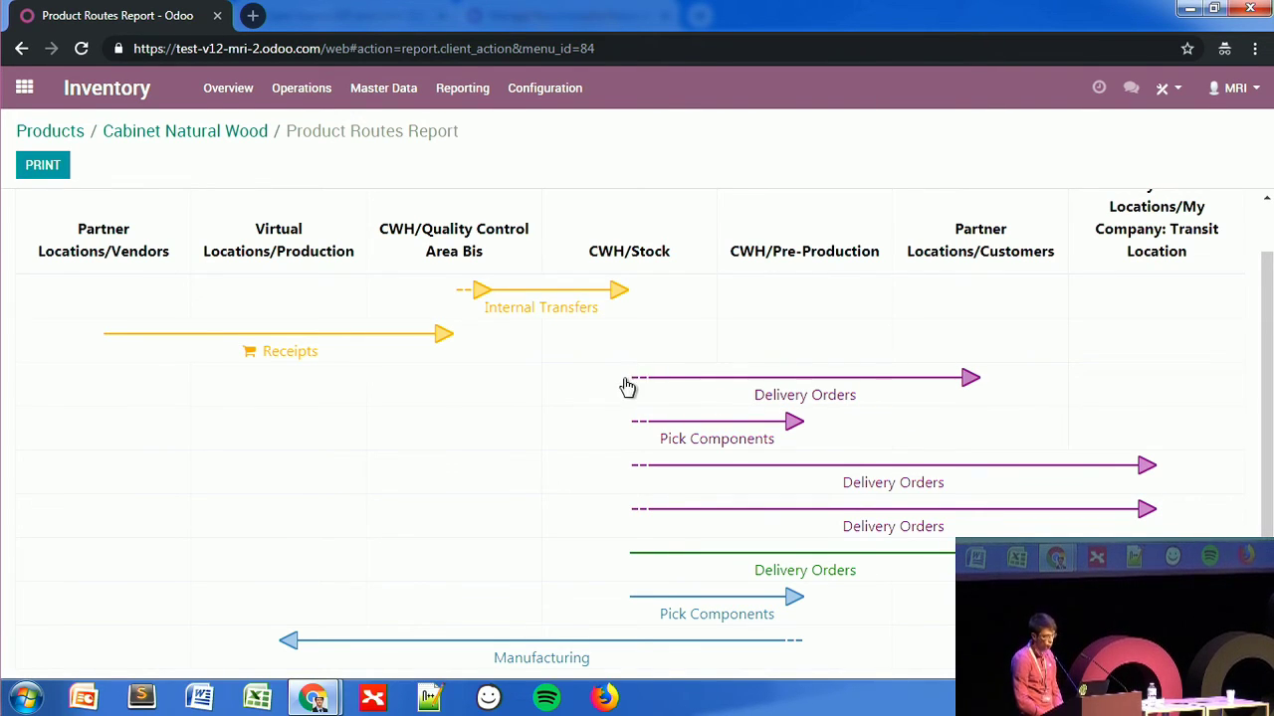
pyautogui.scroll(1, 643, 389)
pyautogui.scroll(-2, 643, 392)
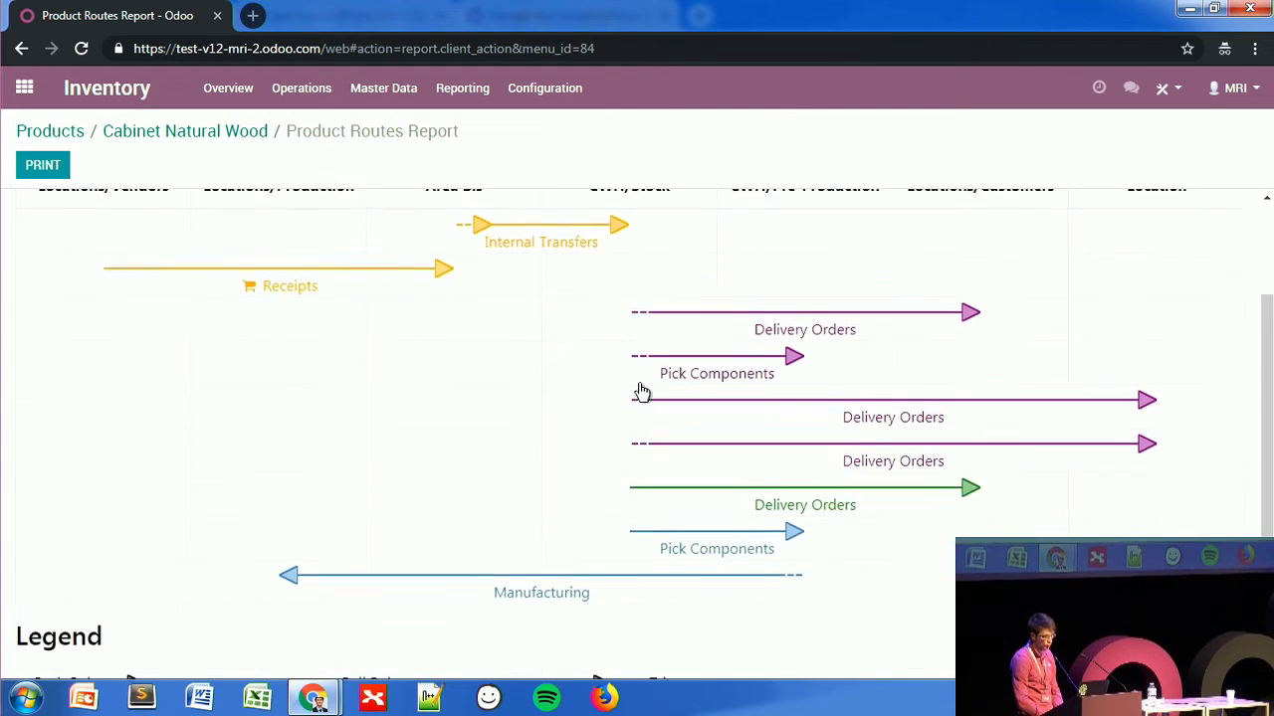
pyautogui.scroll(-1, 652, 310)
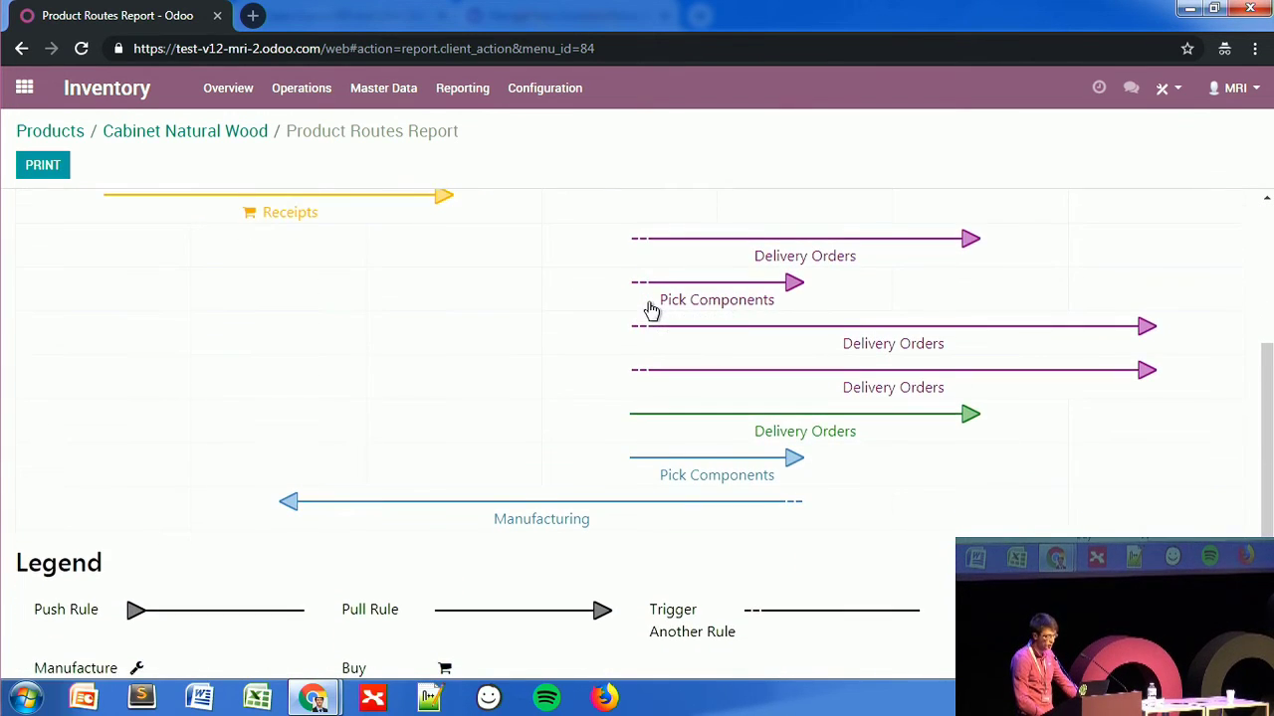
# Step: Create a new sales quotation for Customer a
pyautogui.scroll(3, 651, 311)
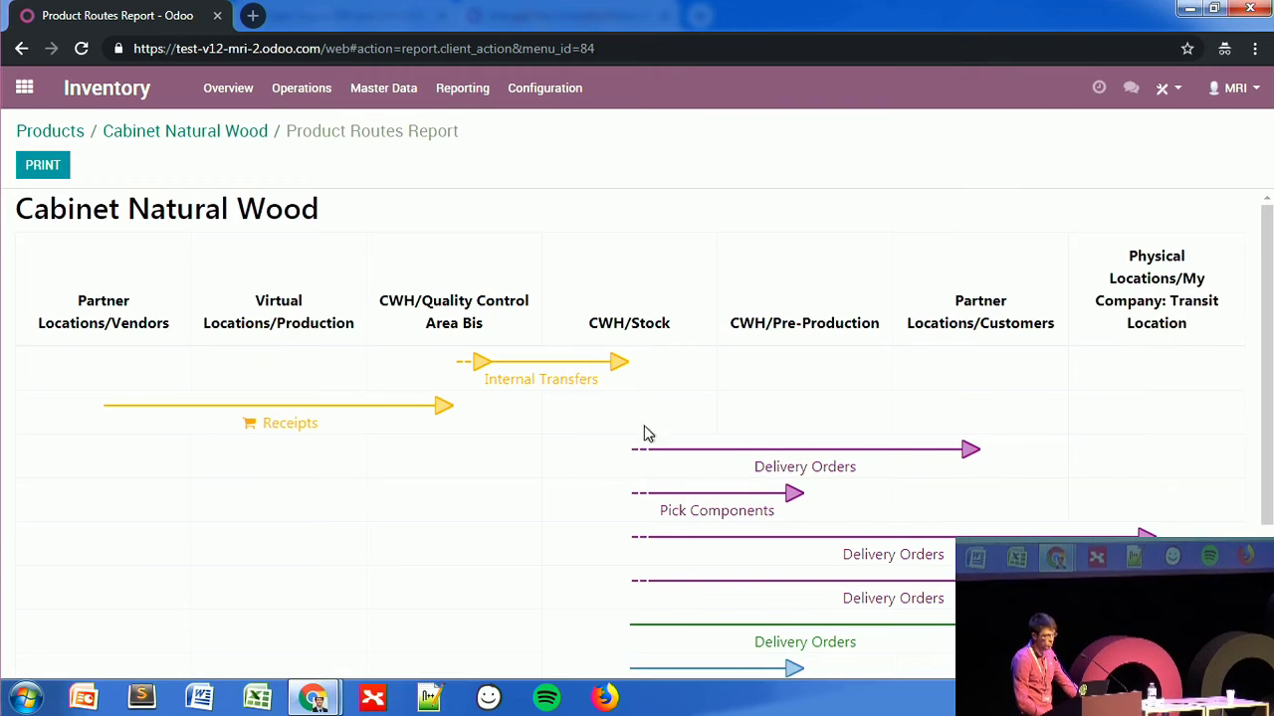
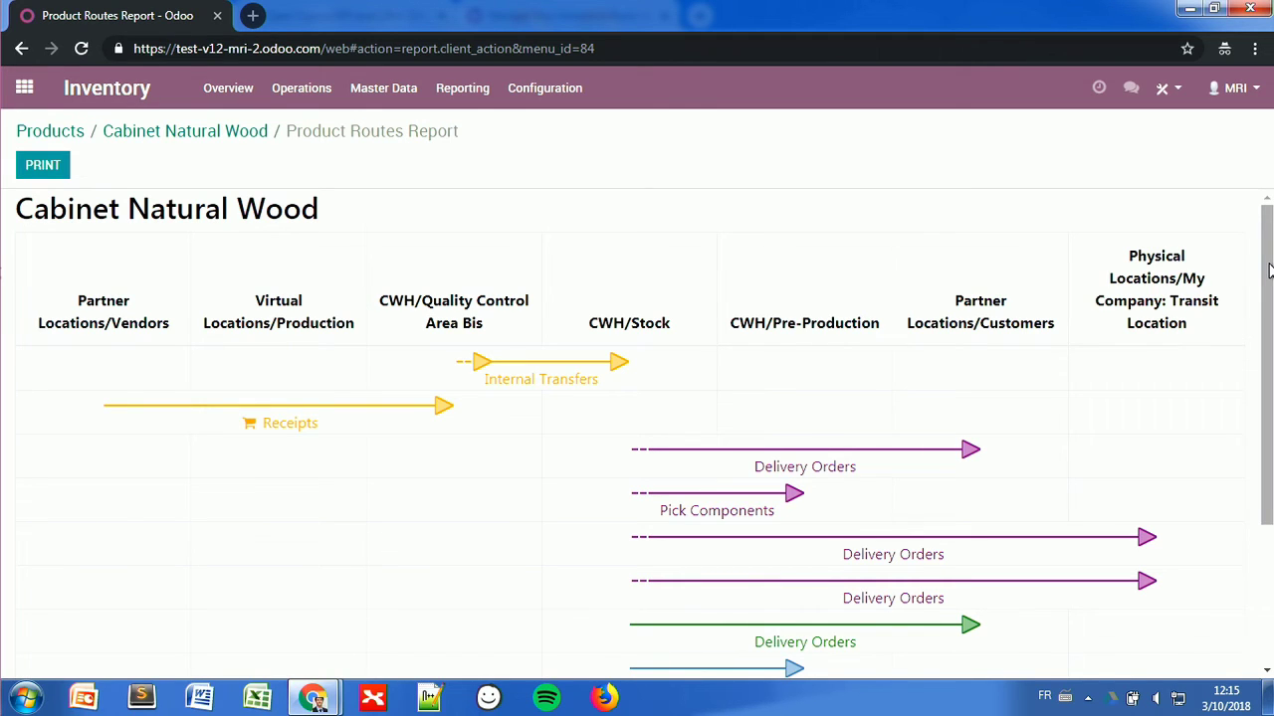
pyautogui.moveTo(1270, 271); pyautogui.dragTo(1270, 303)
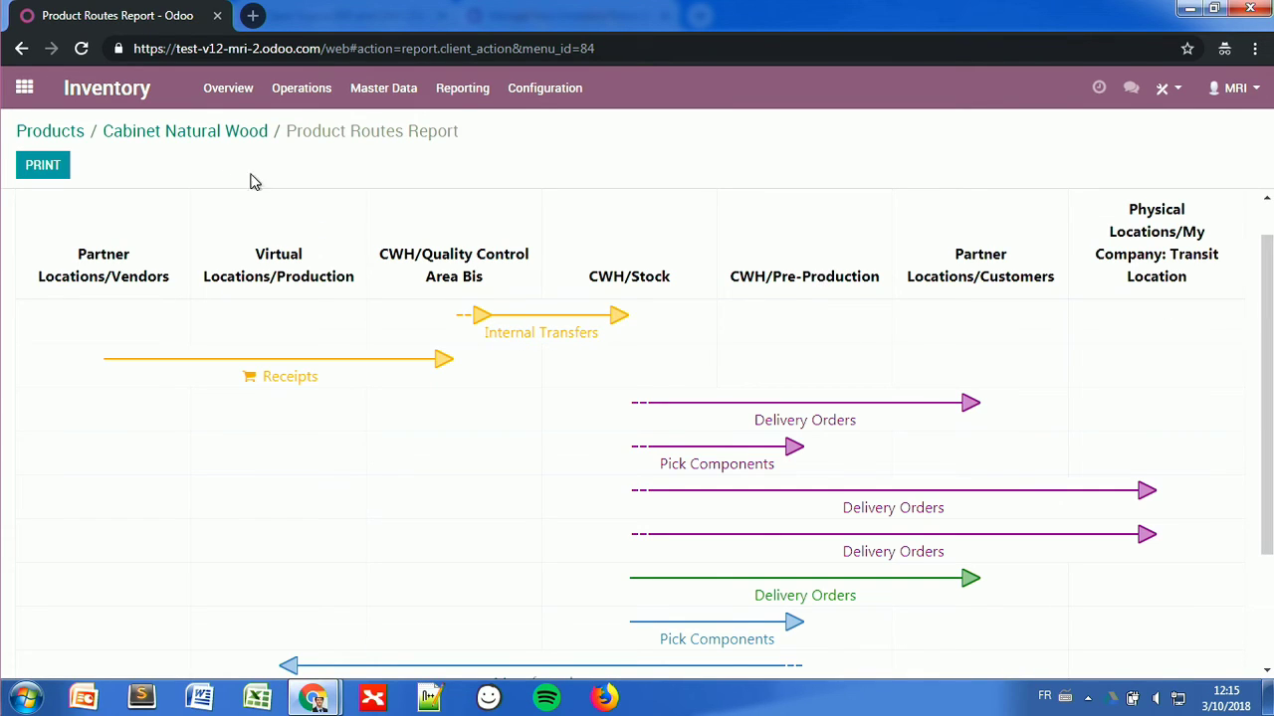
pyautogui.click(205, 135)
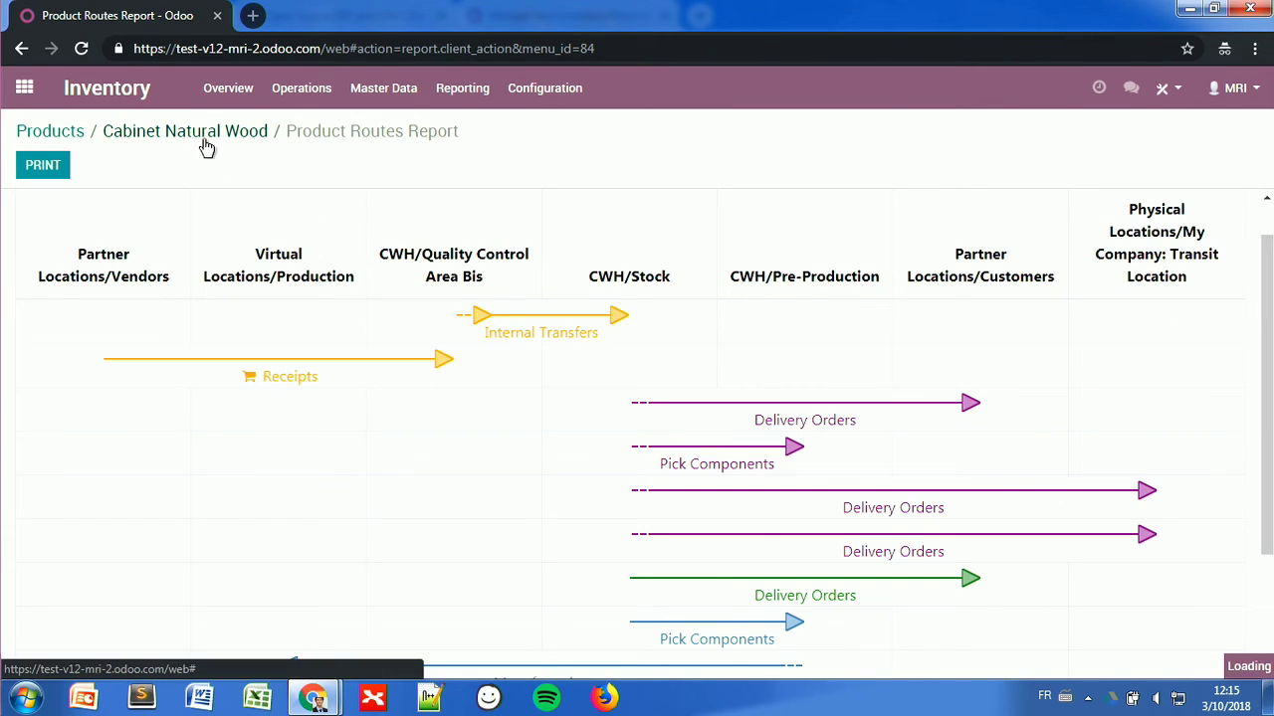
pyautogui.click(65, 133)
pyautogui.click(24, 88)
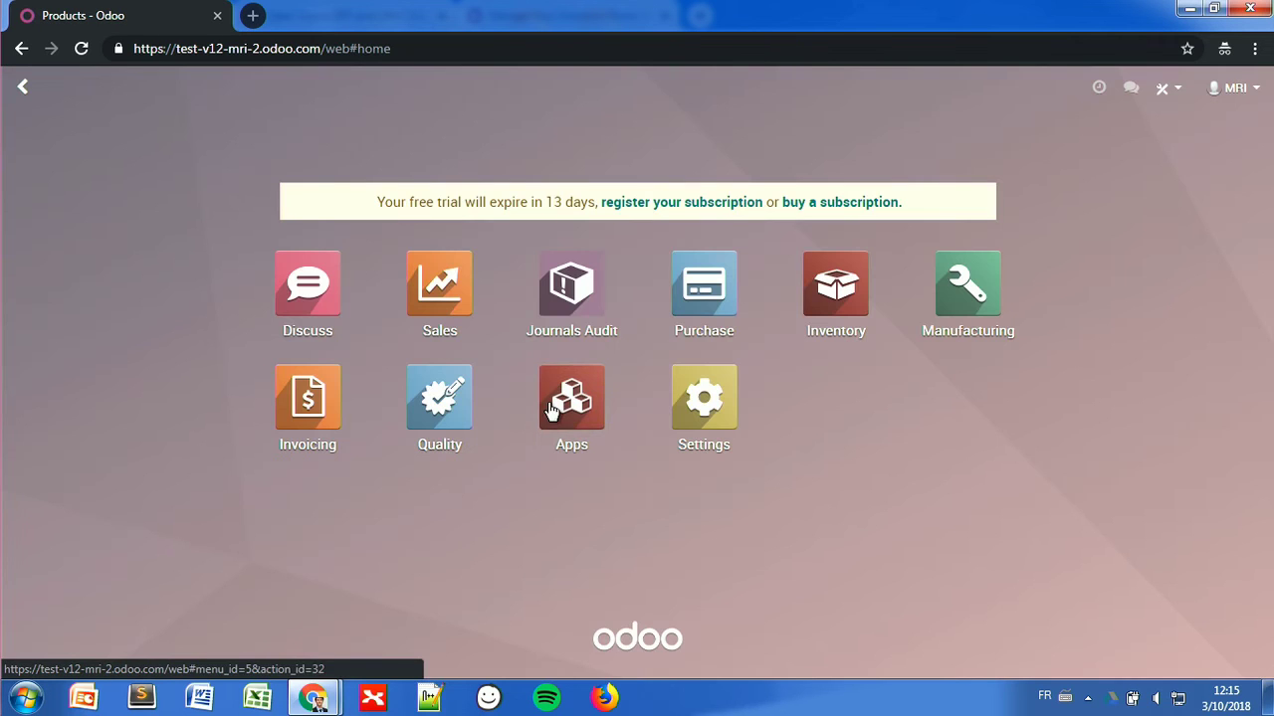
pyautogui.click(450, 293)
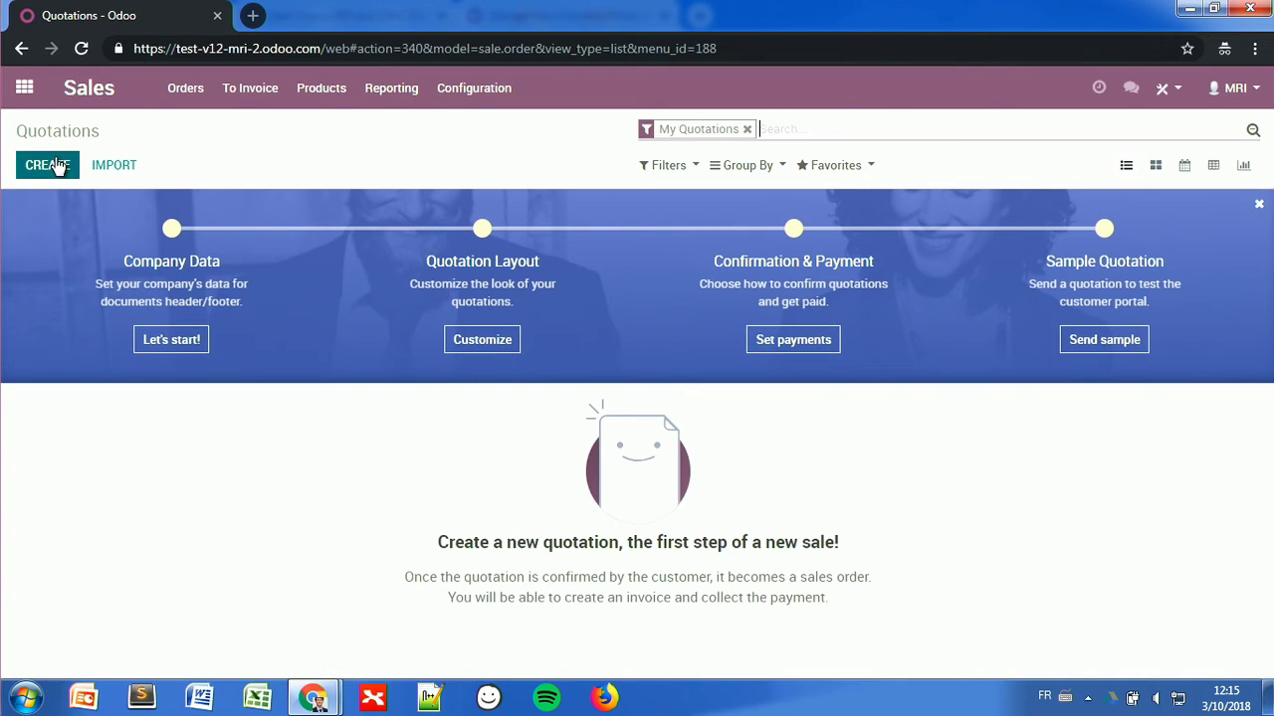
pyautogui.click(49, 165)
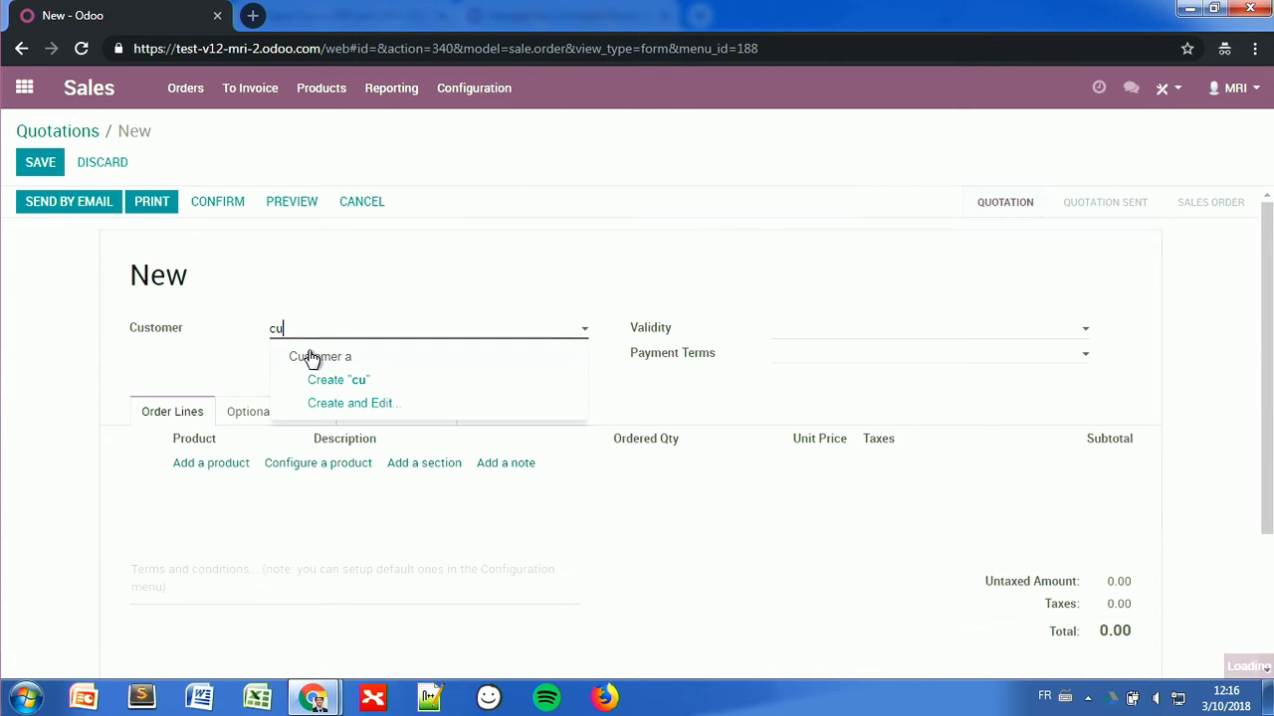
pyautogui.click(312, 361)
# Step: Add an order line for Cabinet Natural Wood to the quotation and save it
pyautogui.click(221, 466)
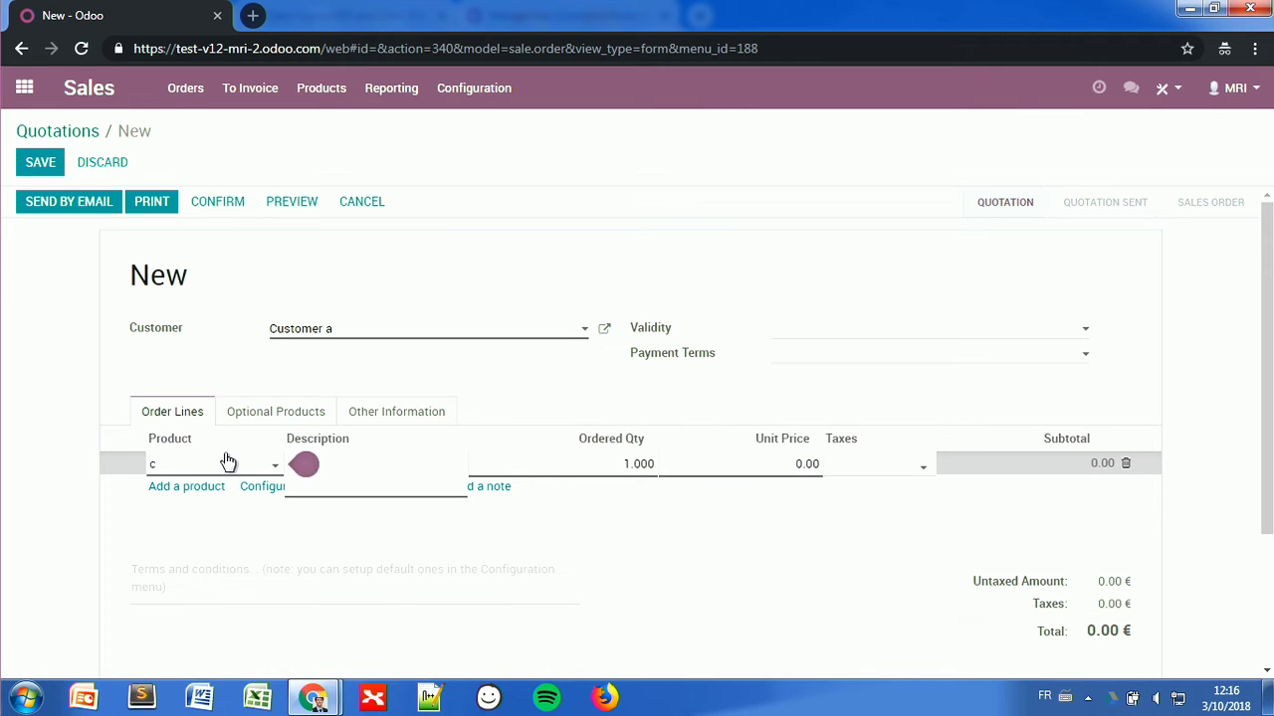
pyautogui.write('ca')
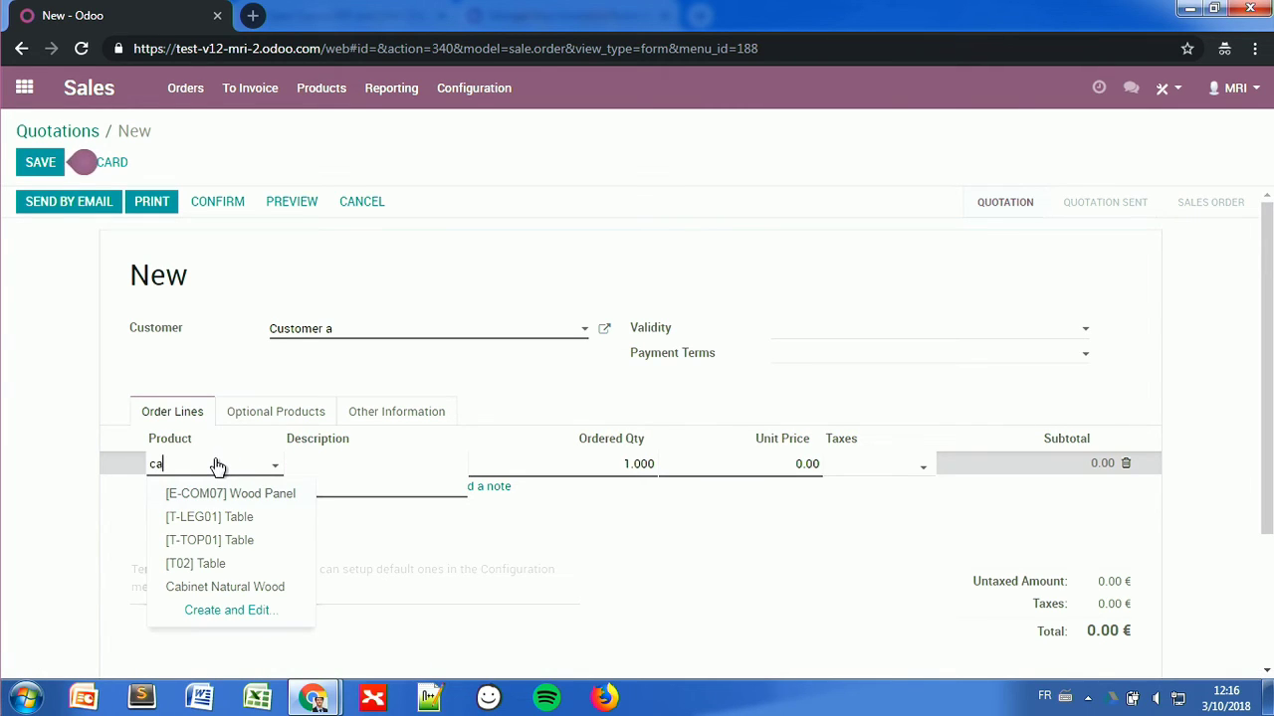
pyautogui.write('binet')
pyautogui.click(216, 493)
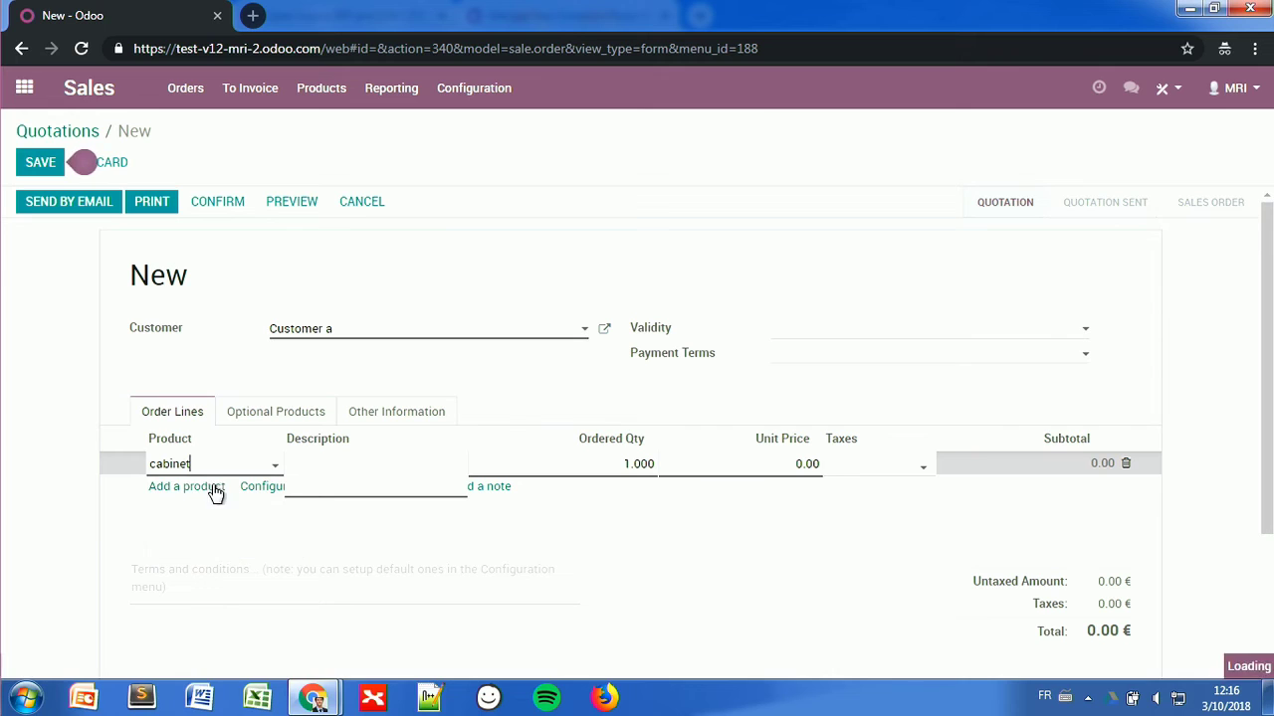
pyautogui.click(311, 285)
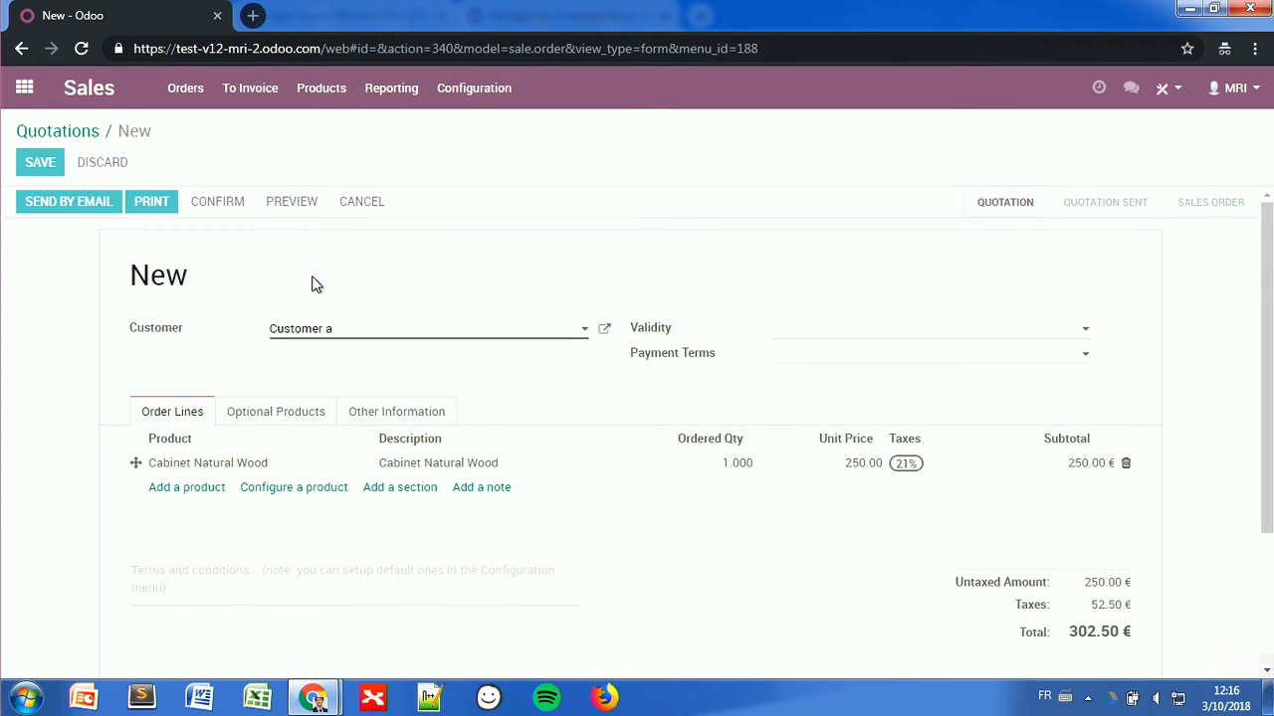
pyautogui.hotkey('alt', 's')
# Step: Confirm the quotation and open its linked internal transfer to CWH/Stock
pyautogui.click(228, 203)
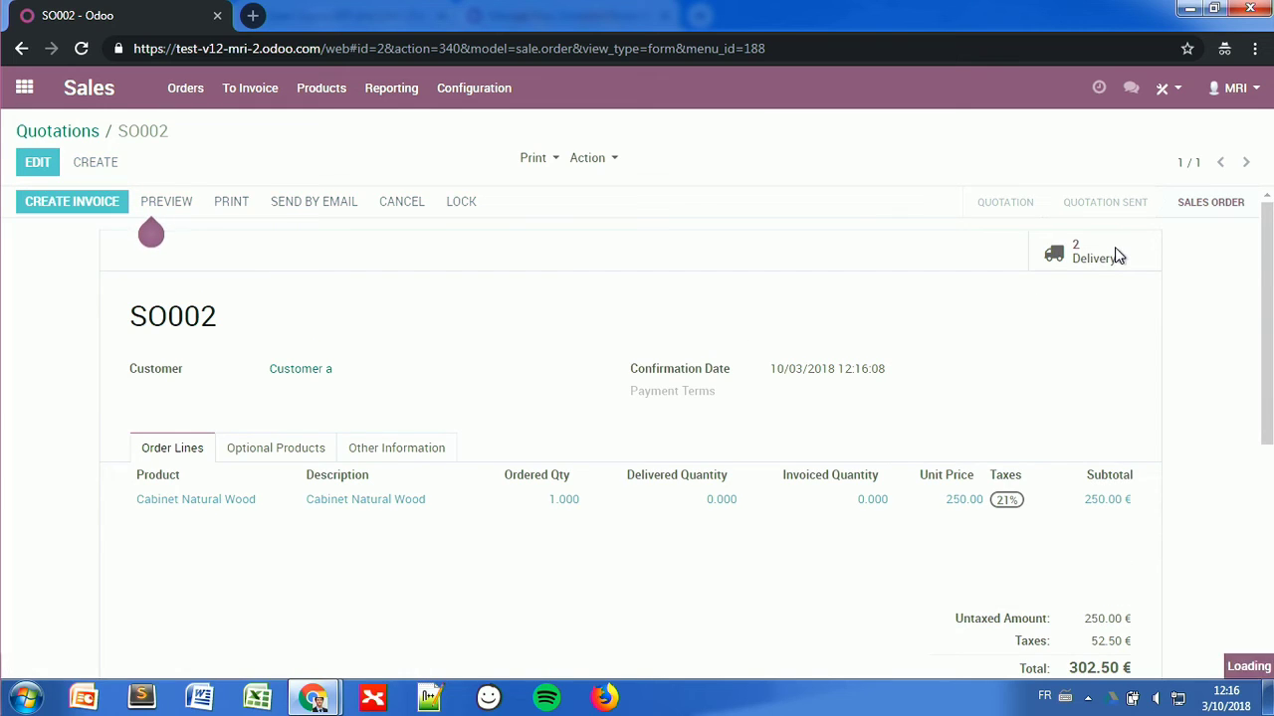
pyautogui.click(1094, 251)
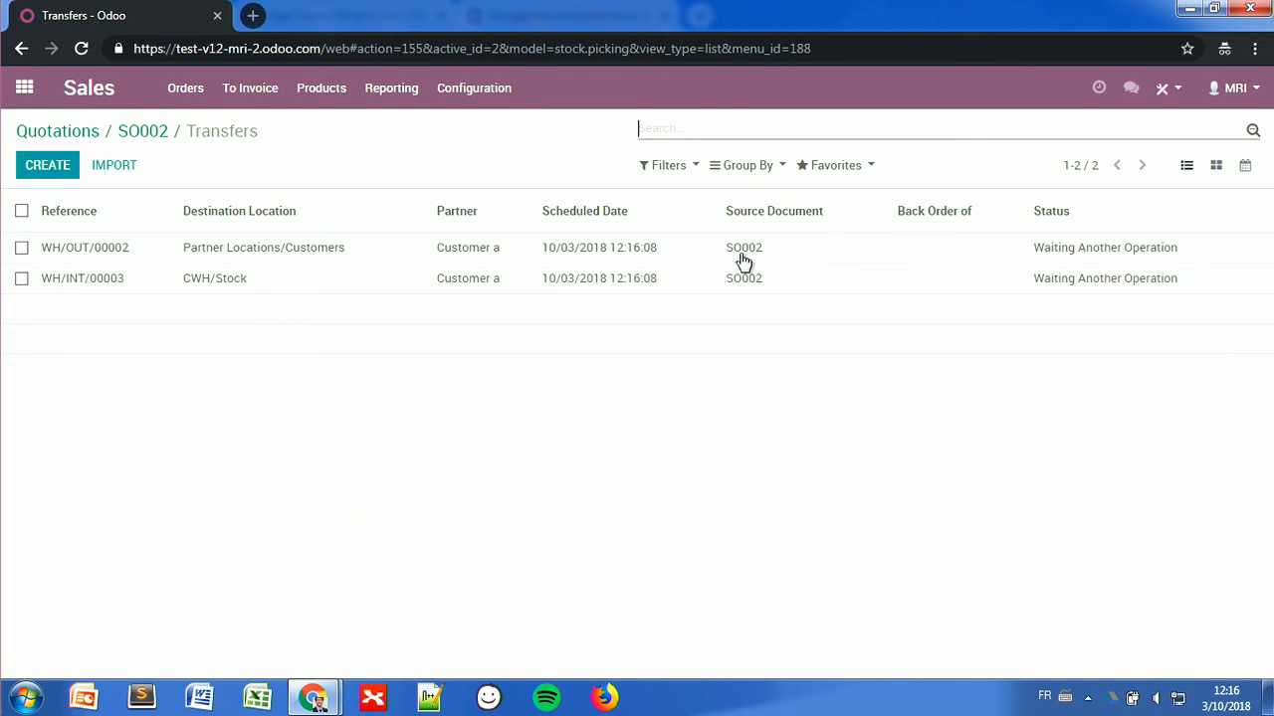
pyautogui.click(292, 286)
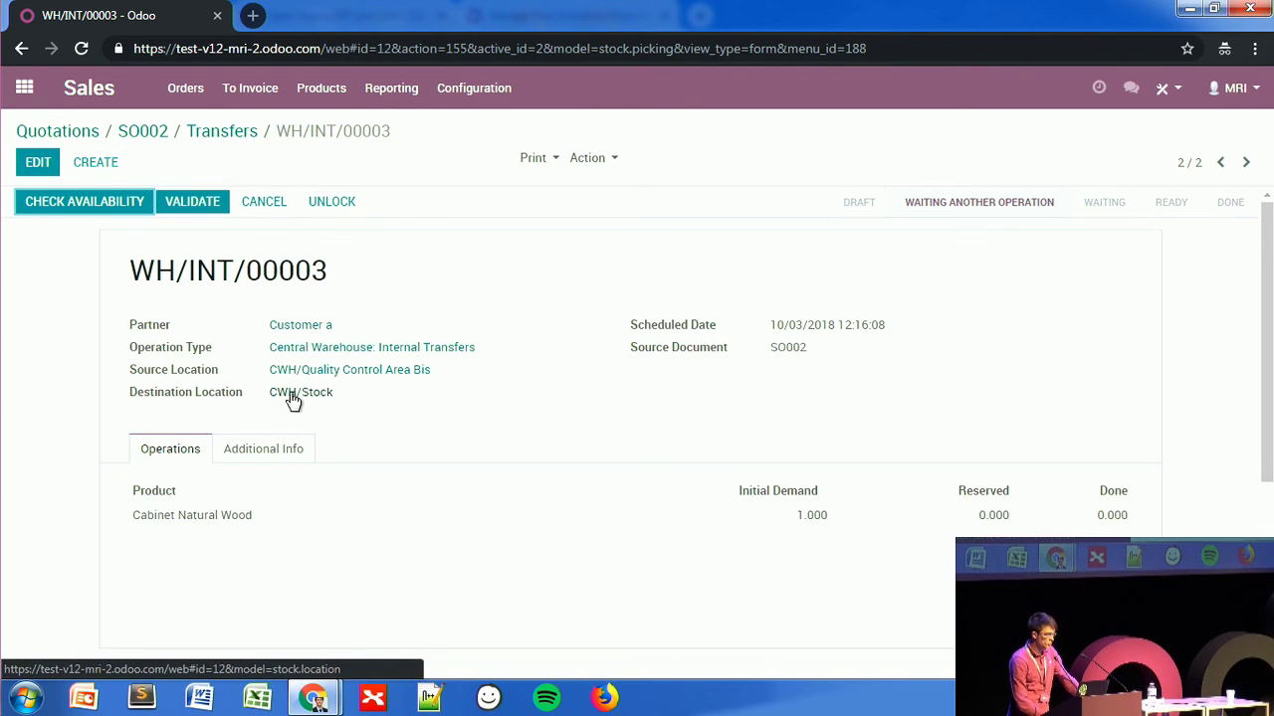
# Step: Confirm the newest Vendor 1 request for quotation for Cabinet Natural Wood in Purchase, and open its receipt
pyautogui.click(25, 89)
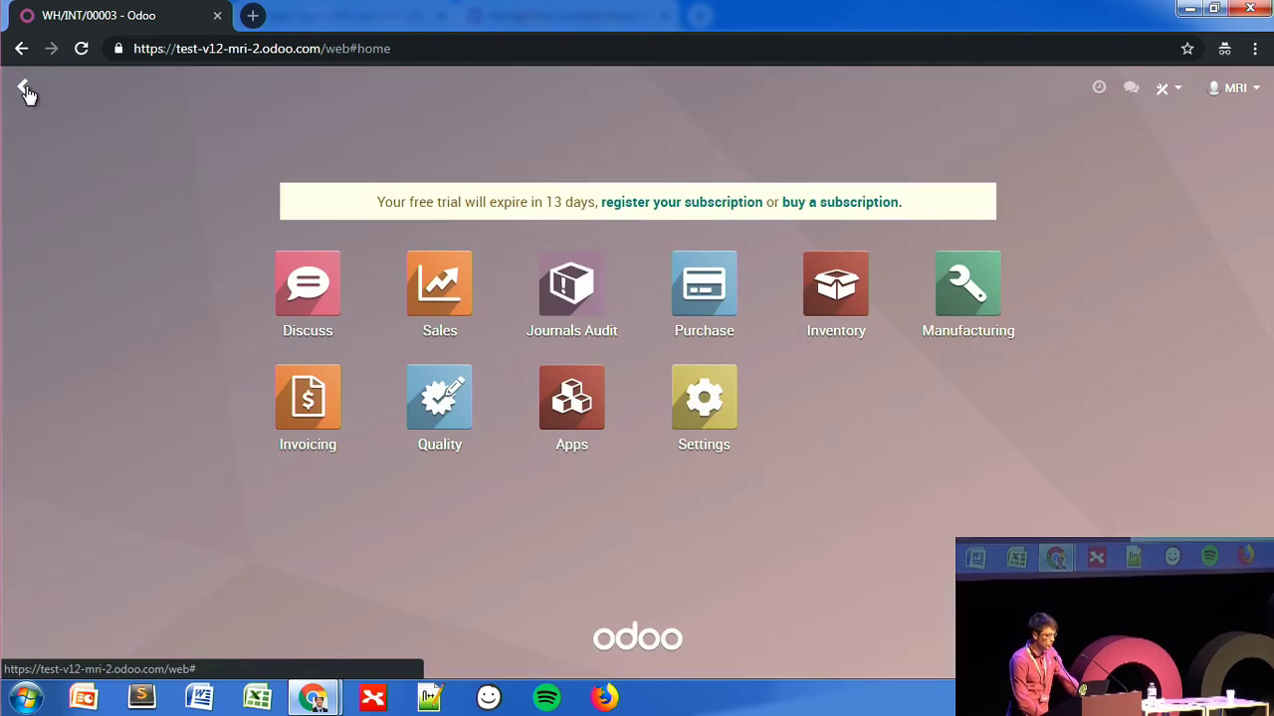
pyautogui.click(714, 285)
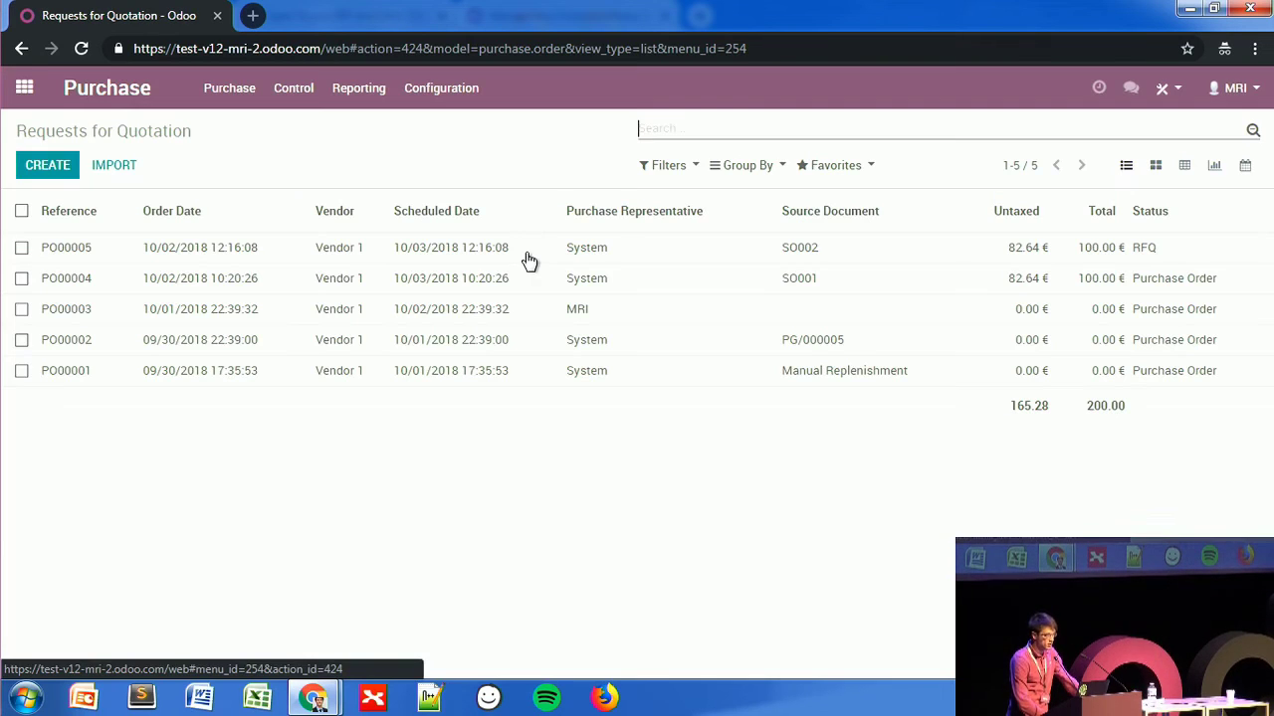
pyautogui.click(176, 251)
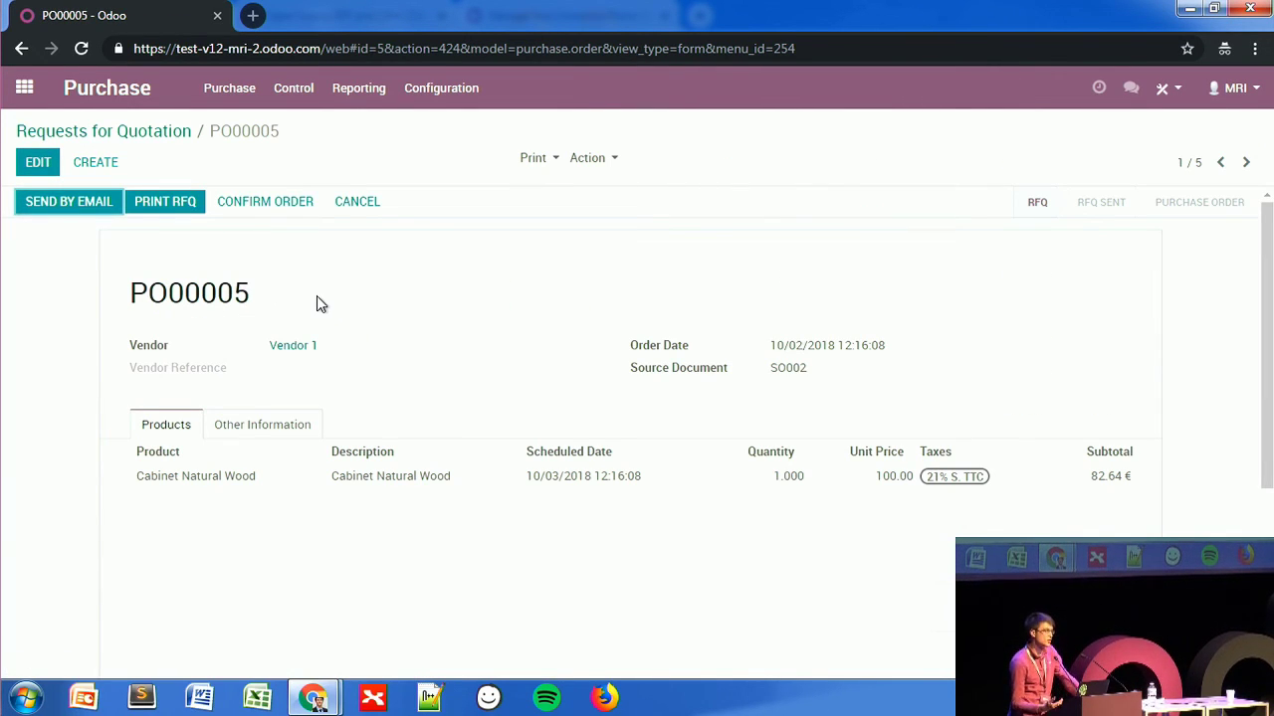
pyautogui.click(261, 205)
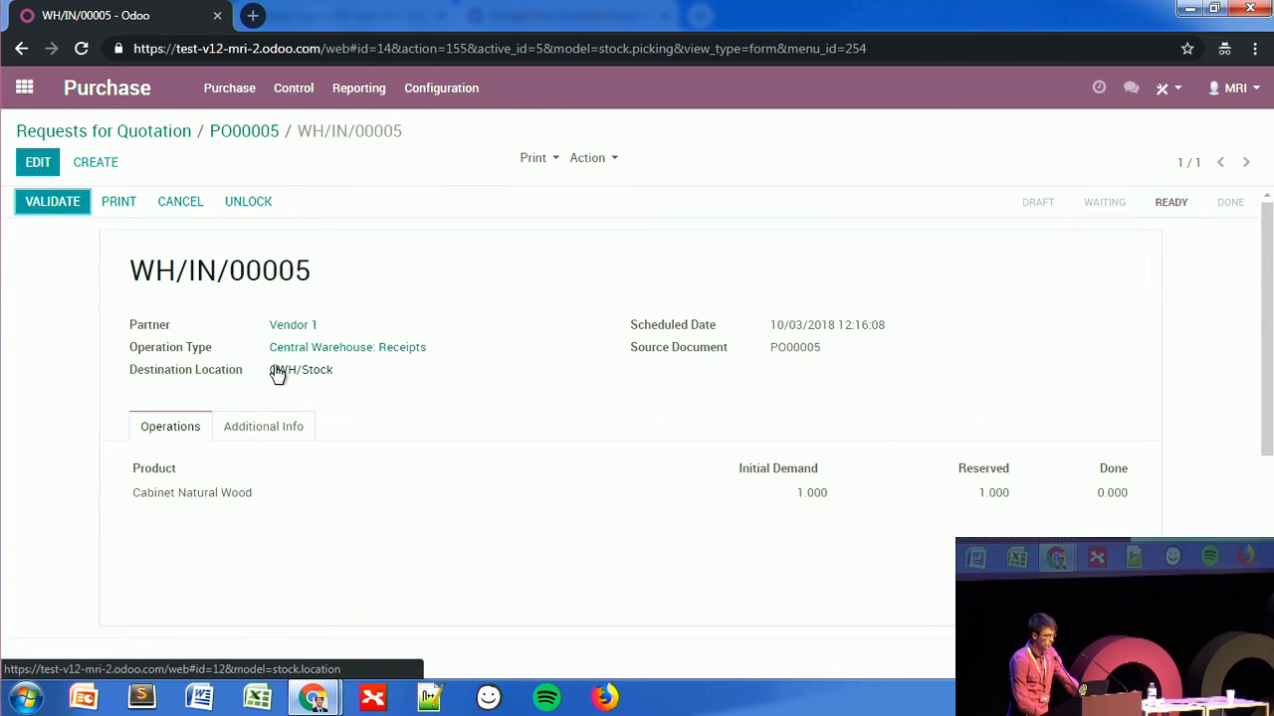
# Step: Leave the purchase receipt and view the Central Warehouse configuration in Inventory
pyautogui.click(225, 139)
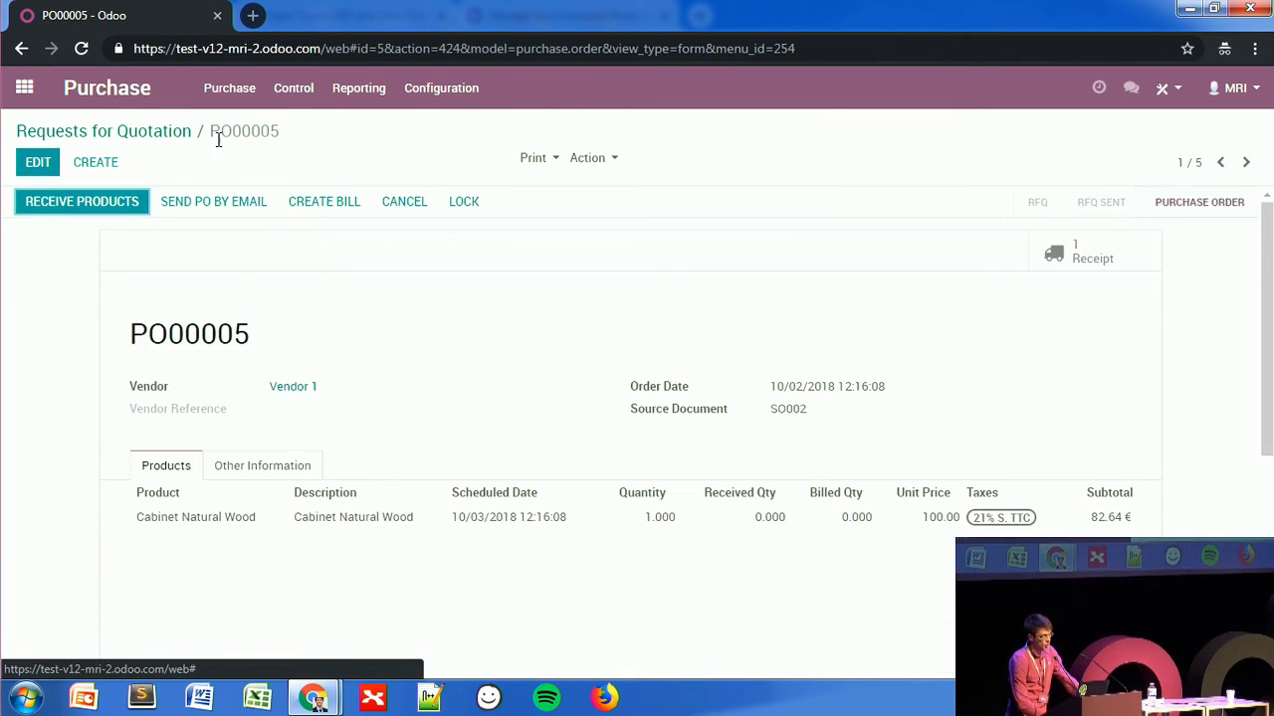
pyautogui.click(184, 131)
pyautogui.click(24, 87)
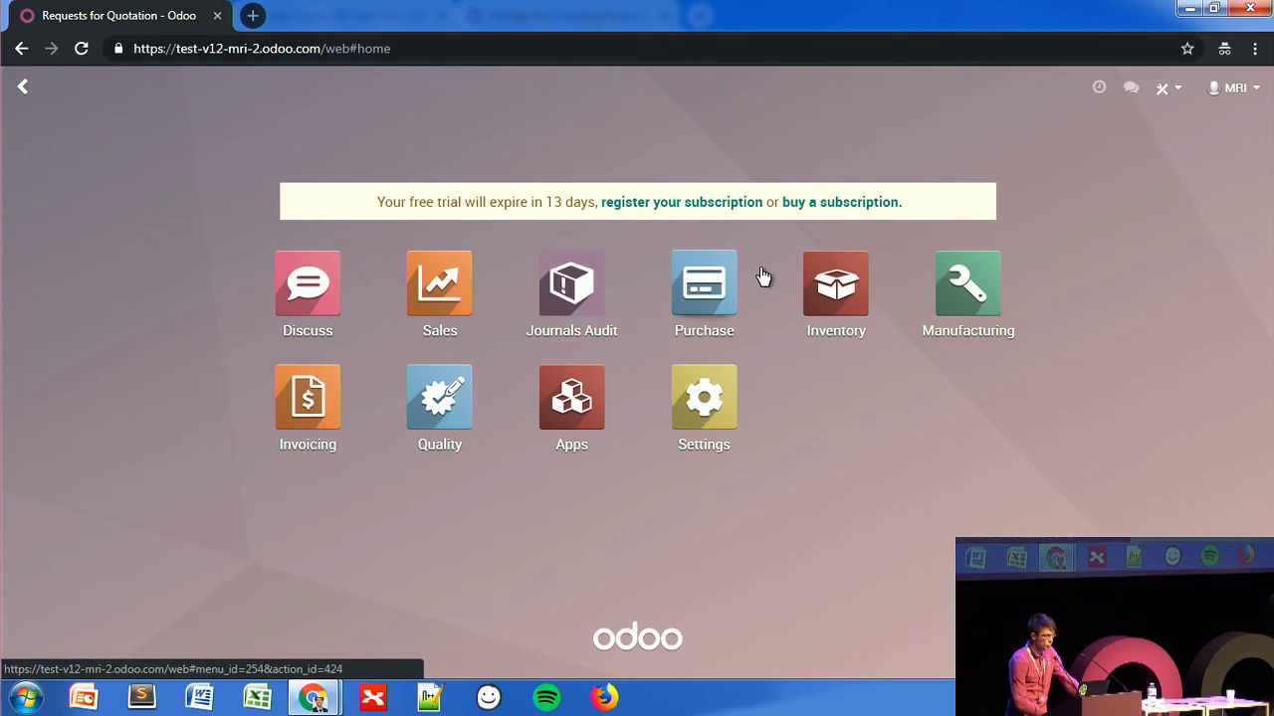
pyautogui.click(835, 286)
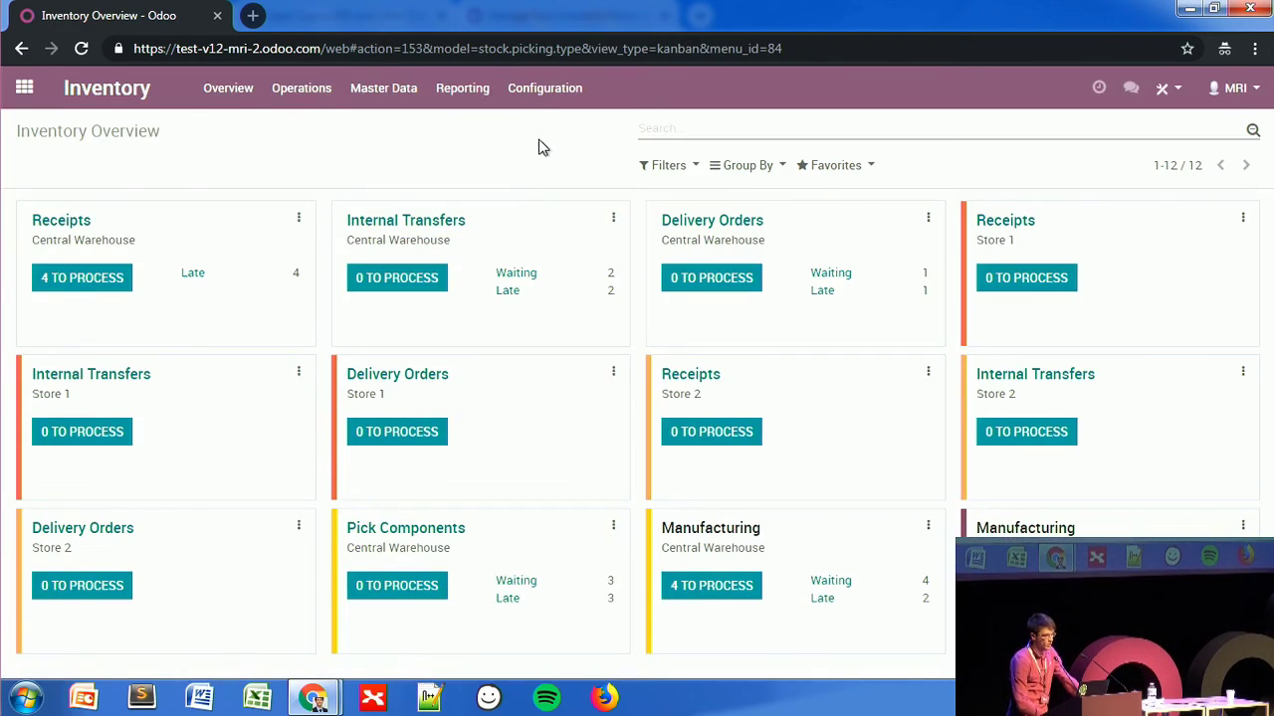
pyautogui.click(540, 106)
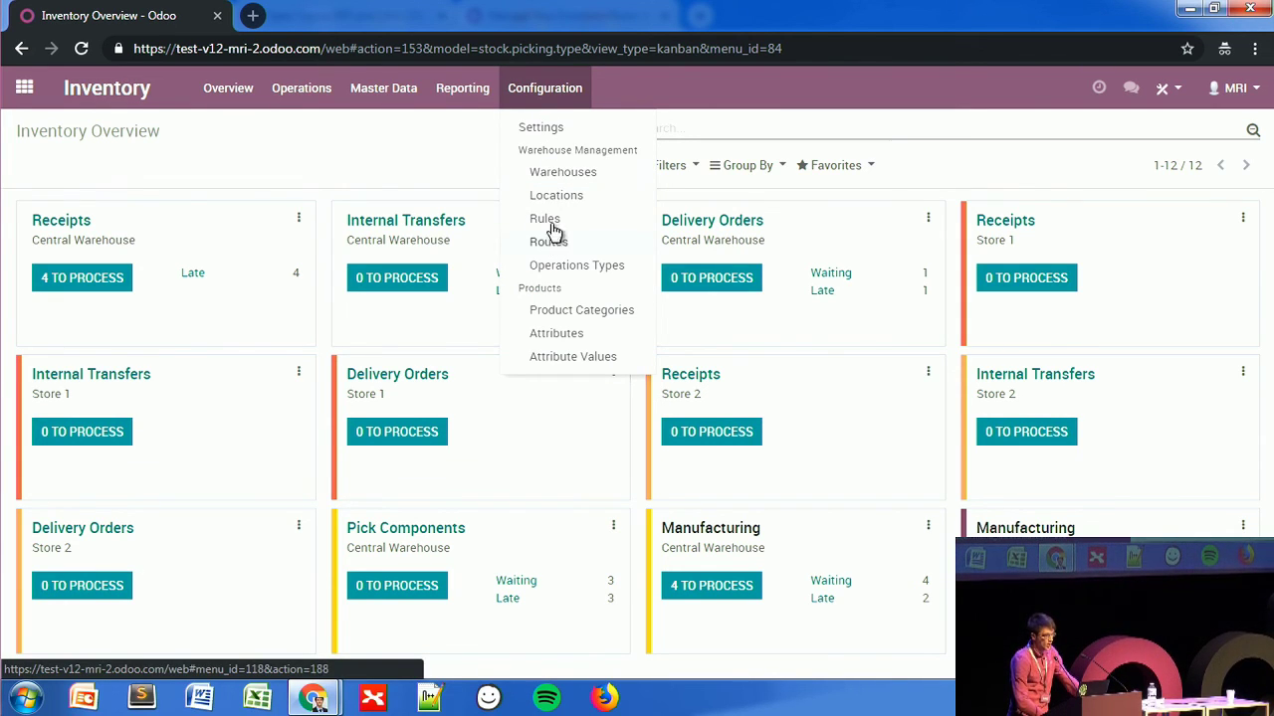
pyautogui.click(551, 171)
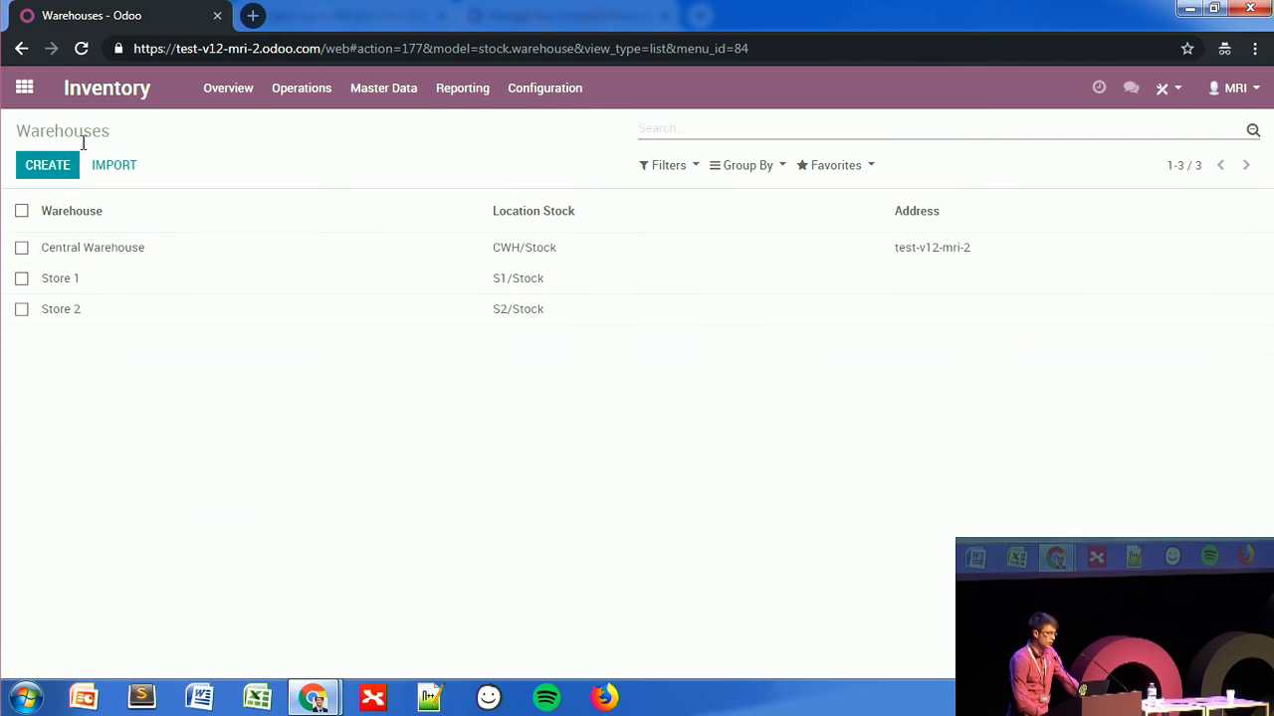
pyautogui.click(122, 257)
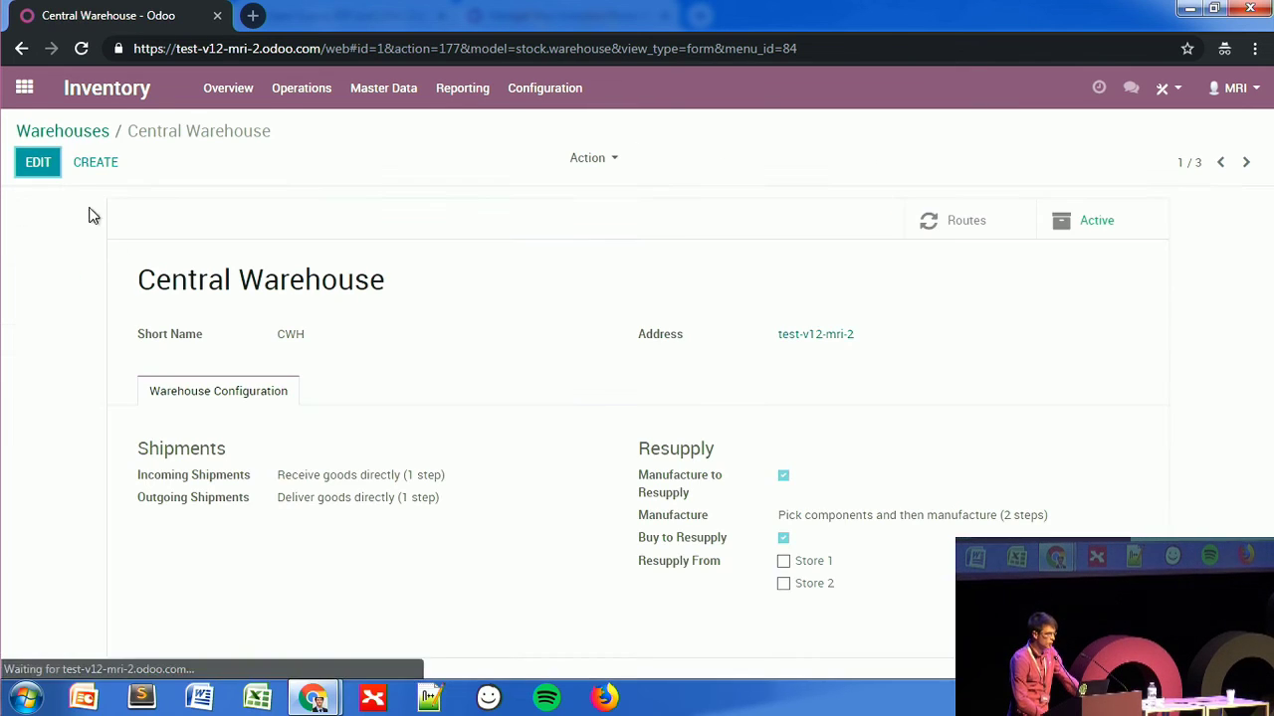
# Step: Enable resupply from Central Warehouse on the Store 1 warehouse and save it
pyautogui.click(57, 133)
pyautogui.click(123, 282)
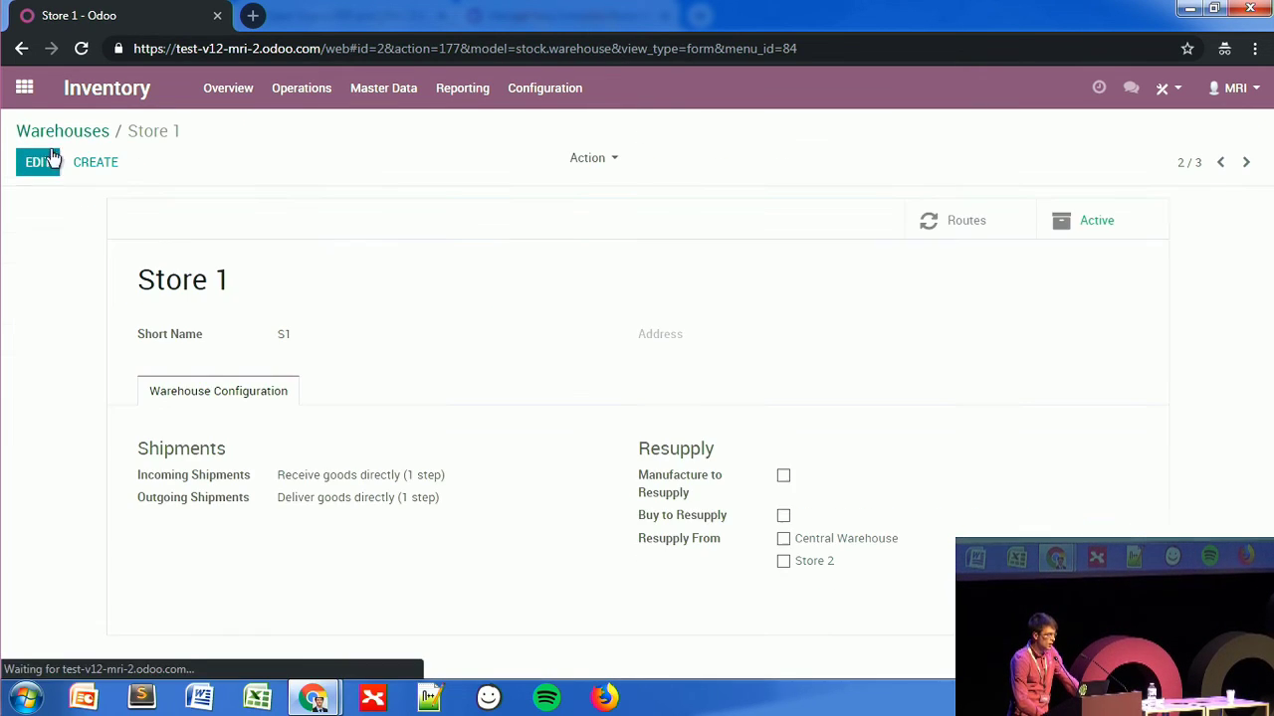
pyautogui.click(40, 162)
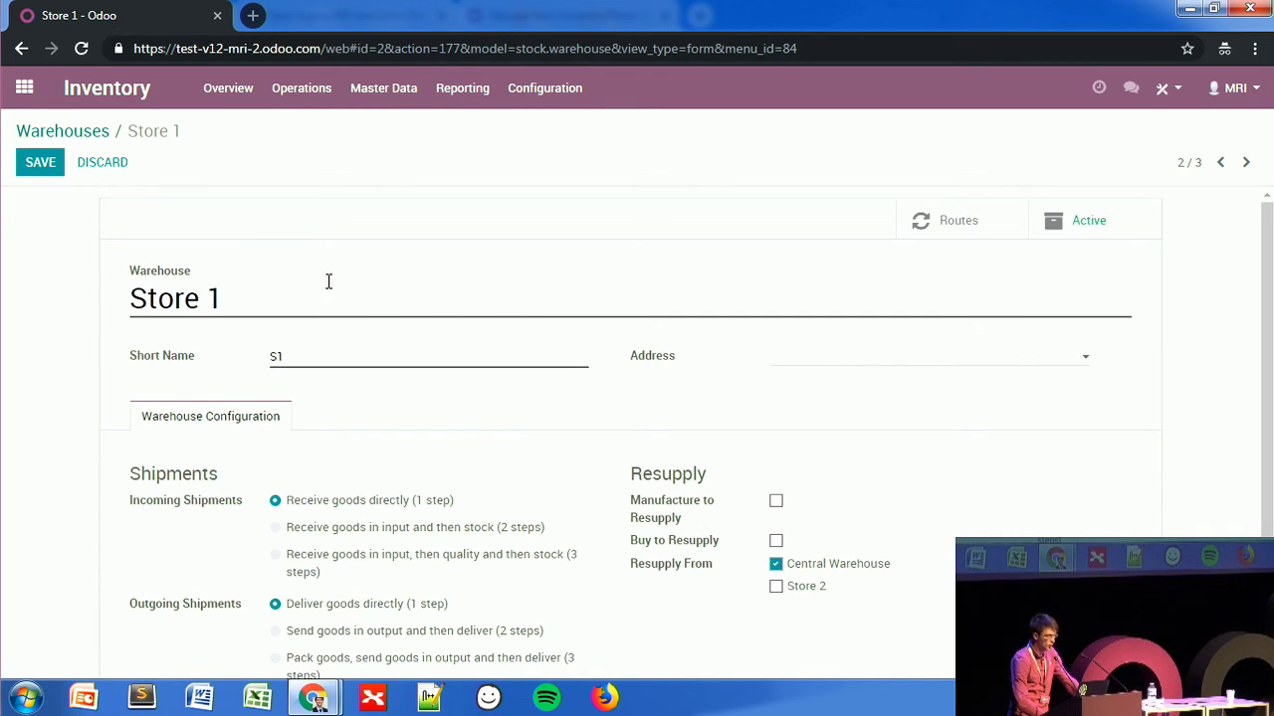
pyautogui.click(40, 162)
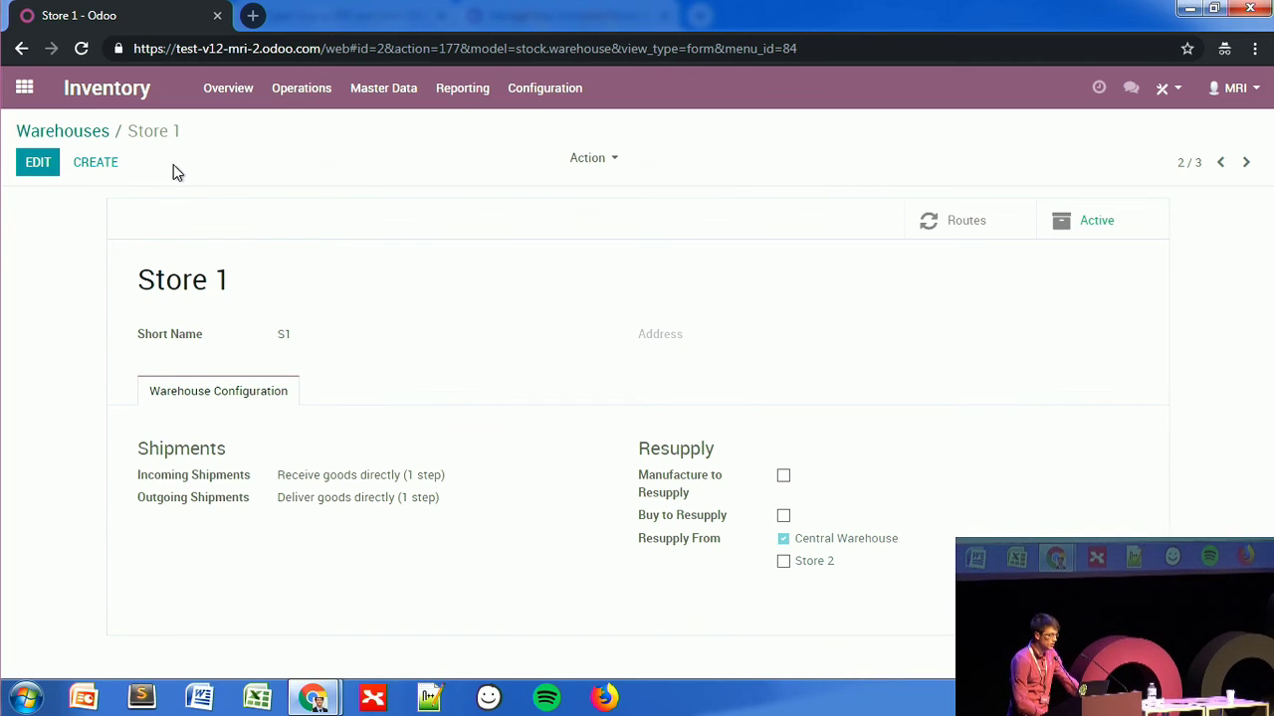
# Step: Open the Wood Panel product for editing
pyautogui.click(95, 133)
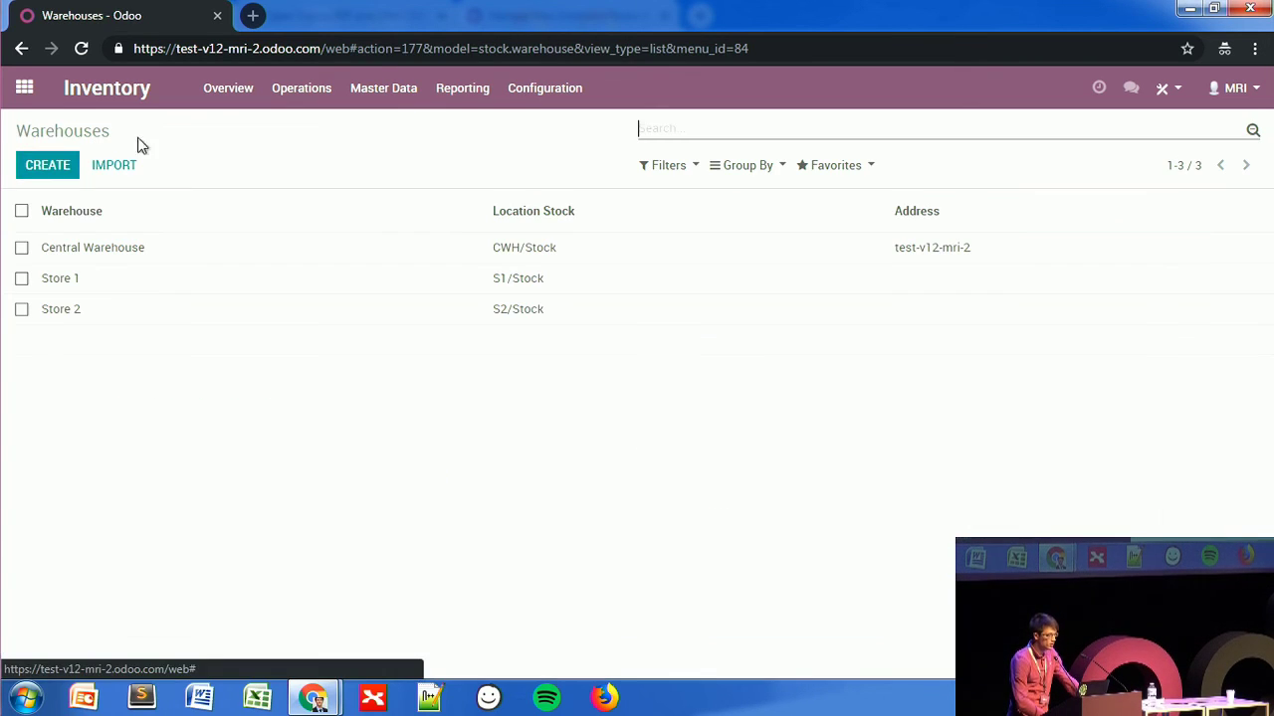
pyautogui.click(404, 94)
pyautogui.click(406, 127)
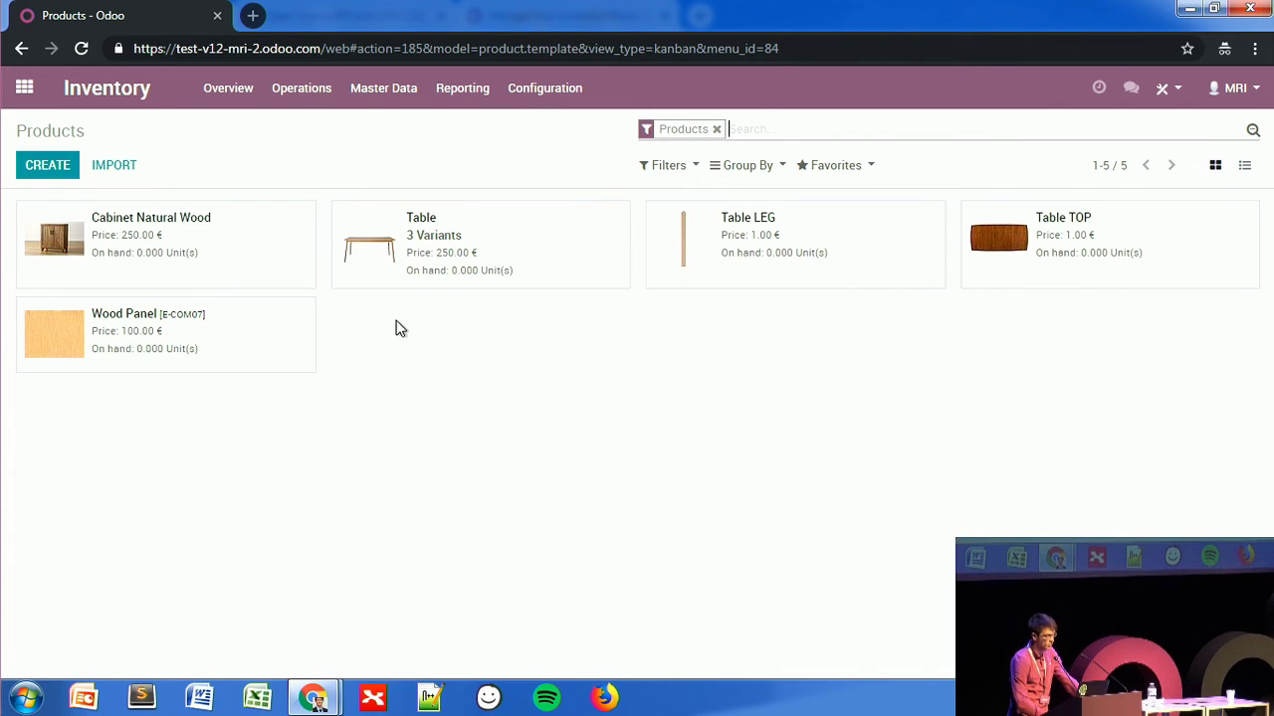
pyautogui.click(212, 357)
pyautogui.click(38, 169)
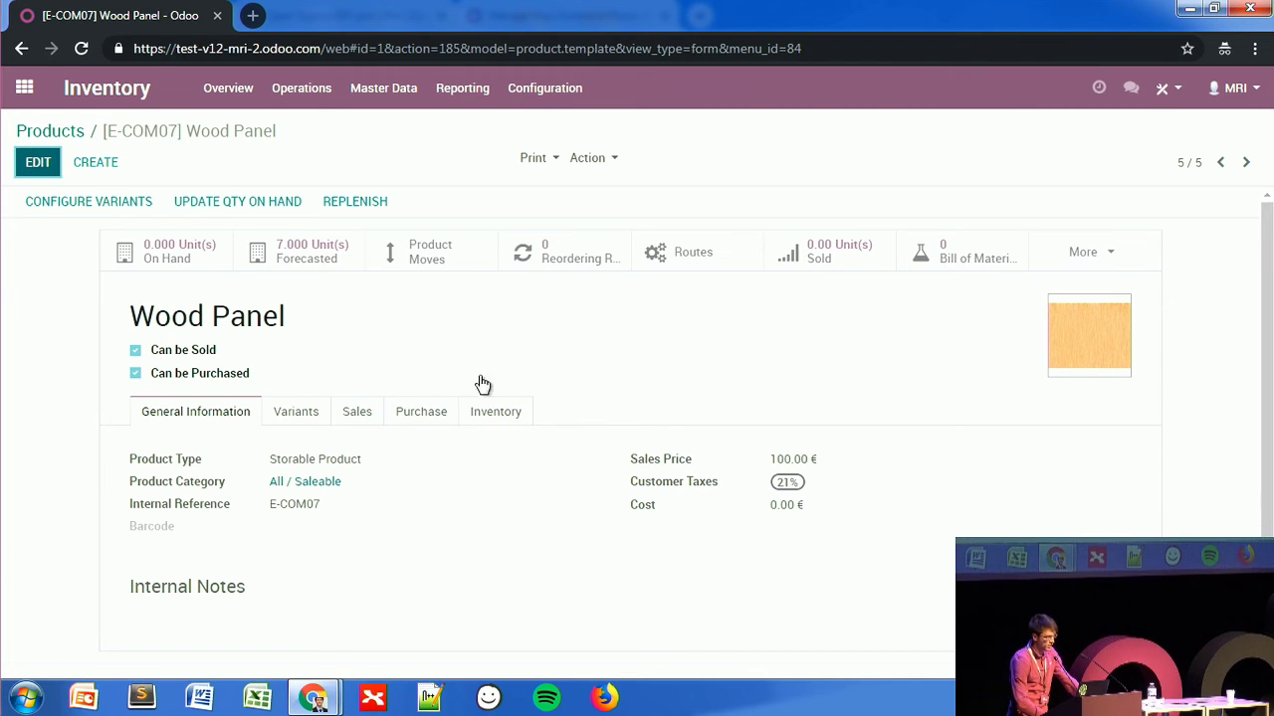
# Step: Disable the Manufacture route and enable Make To Order on Wood Panel, and save the product
pyautogui.click(487, 435)
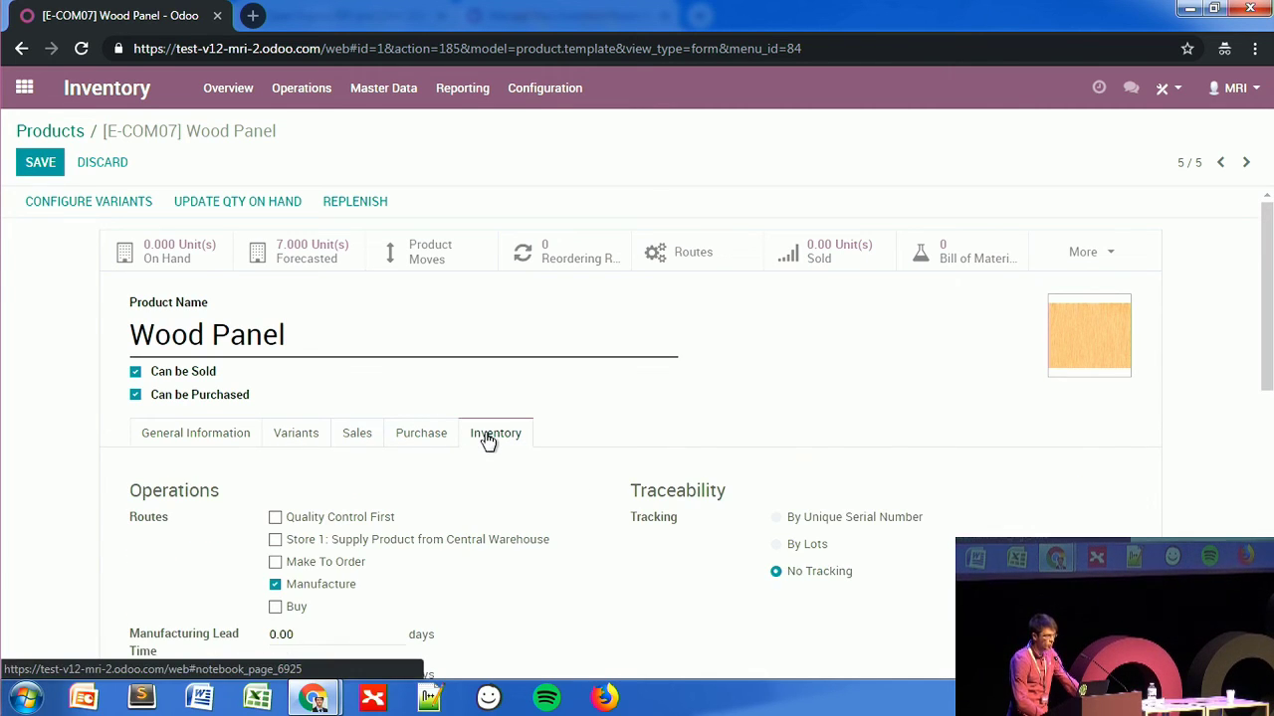
pyautogui.scroll(-1, 545, 465)
pyautogui.scroll(1, 547, 468)
pyautogui.scroll(-2, 547, 468)
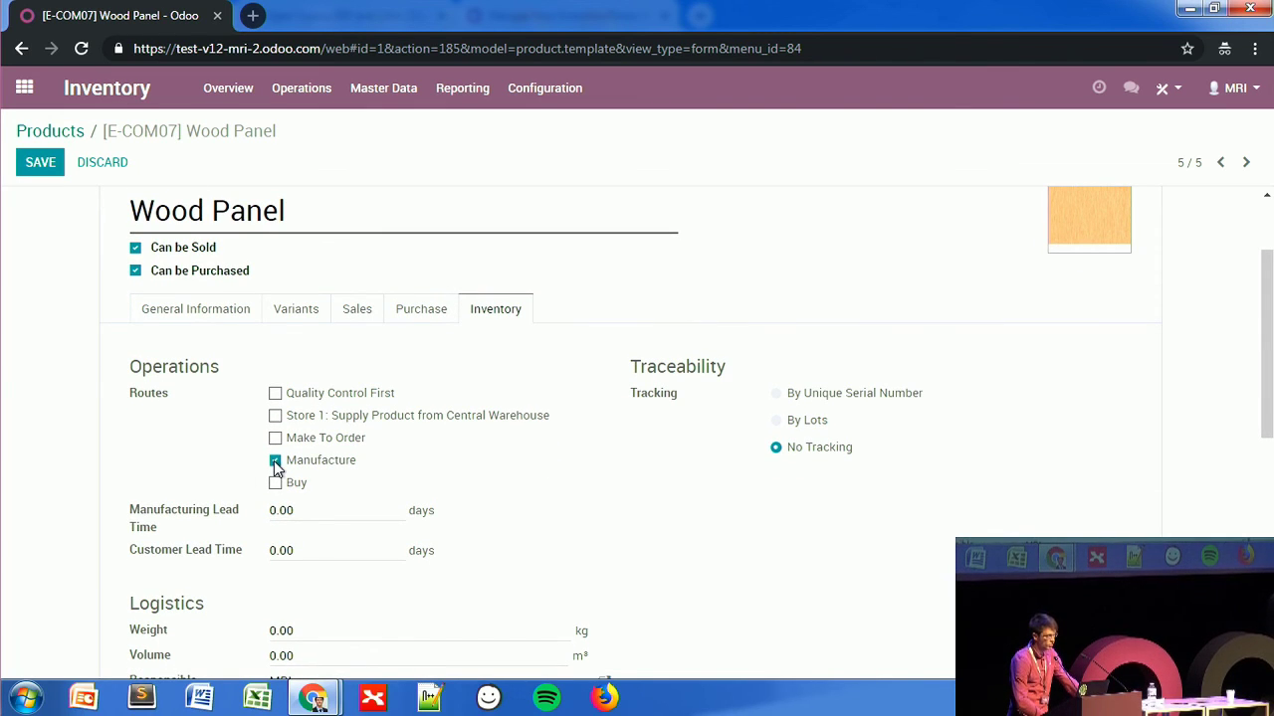
pyautogui.click(295, 463)
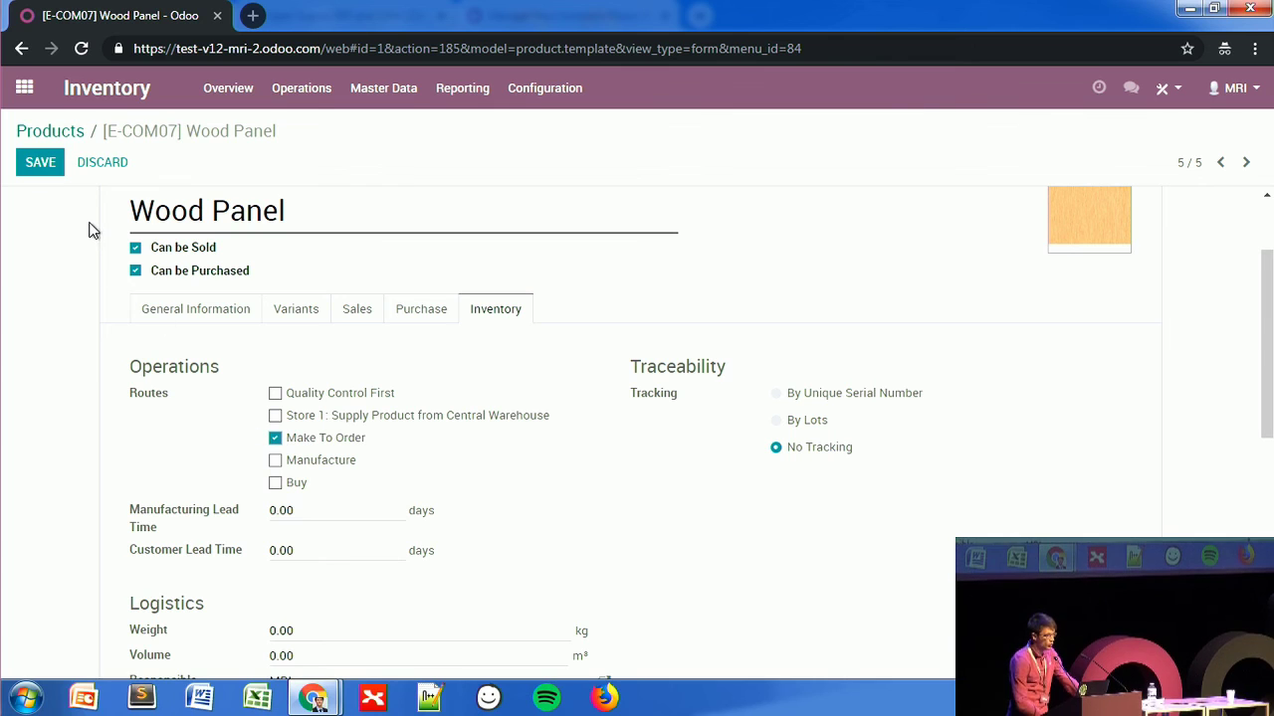
pyautogui.click(47, 163)
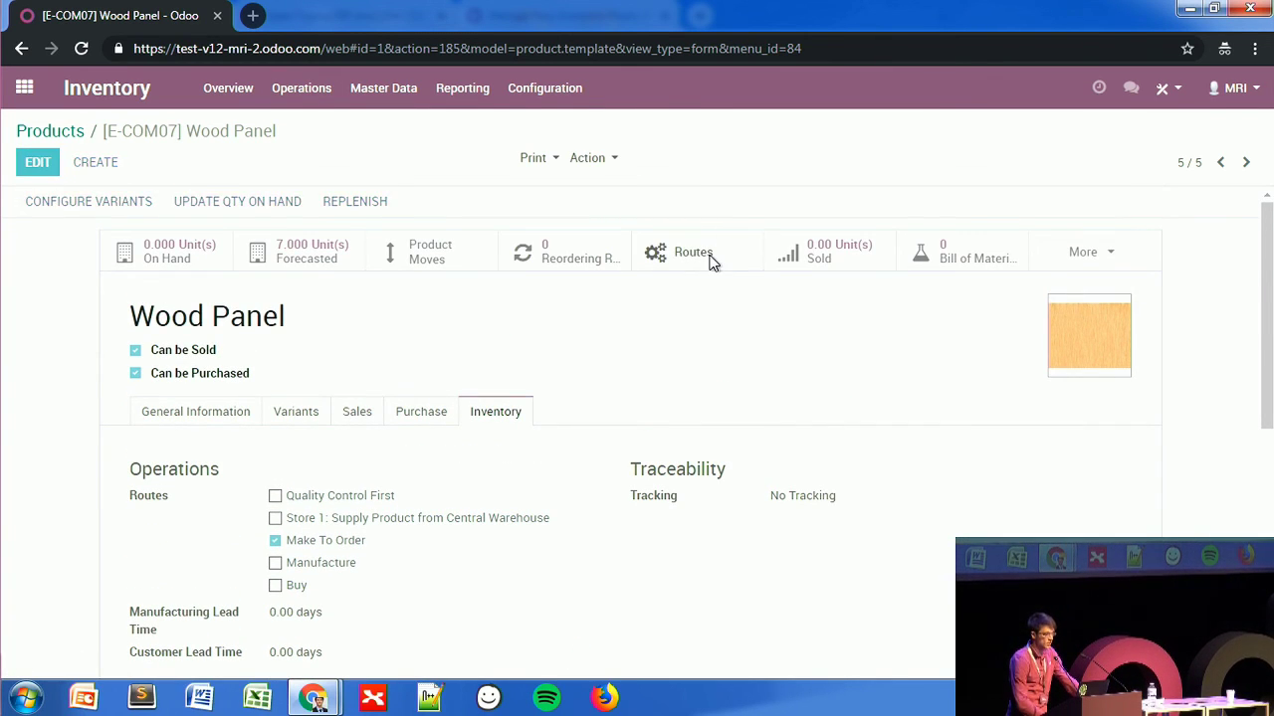
# Step: Generate the product routes report for Wood Panel
pyautogui.click(710, 260)
pyautogui.click(239, 285)
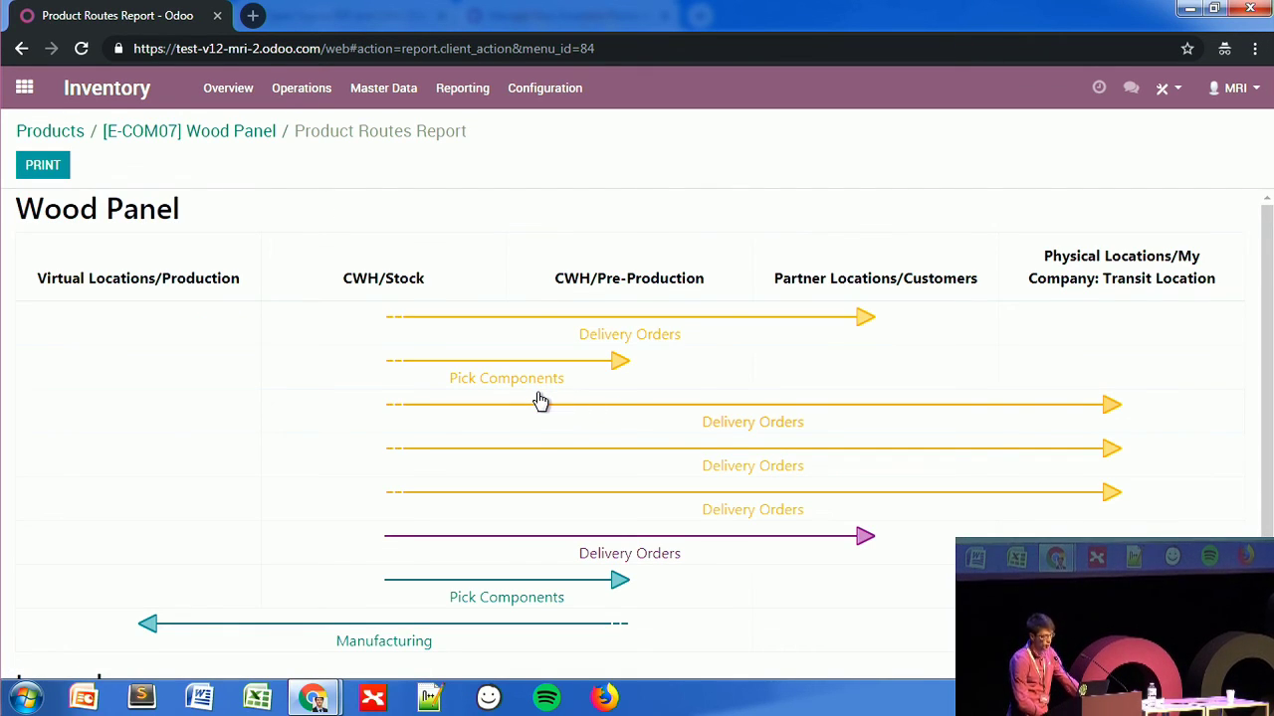
# Step: Enable the Manufacture route on the Wood Panel product alongside Make To Order, and save the product
pyautogui.scroll(-2, 539, 400)
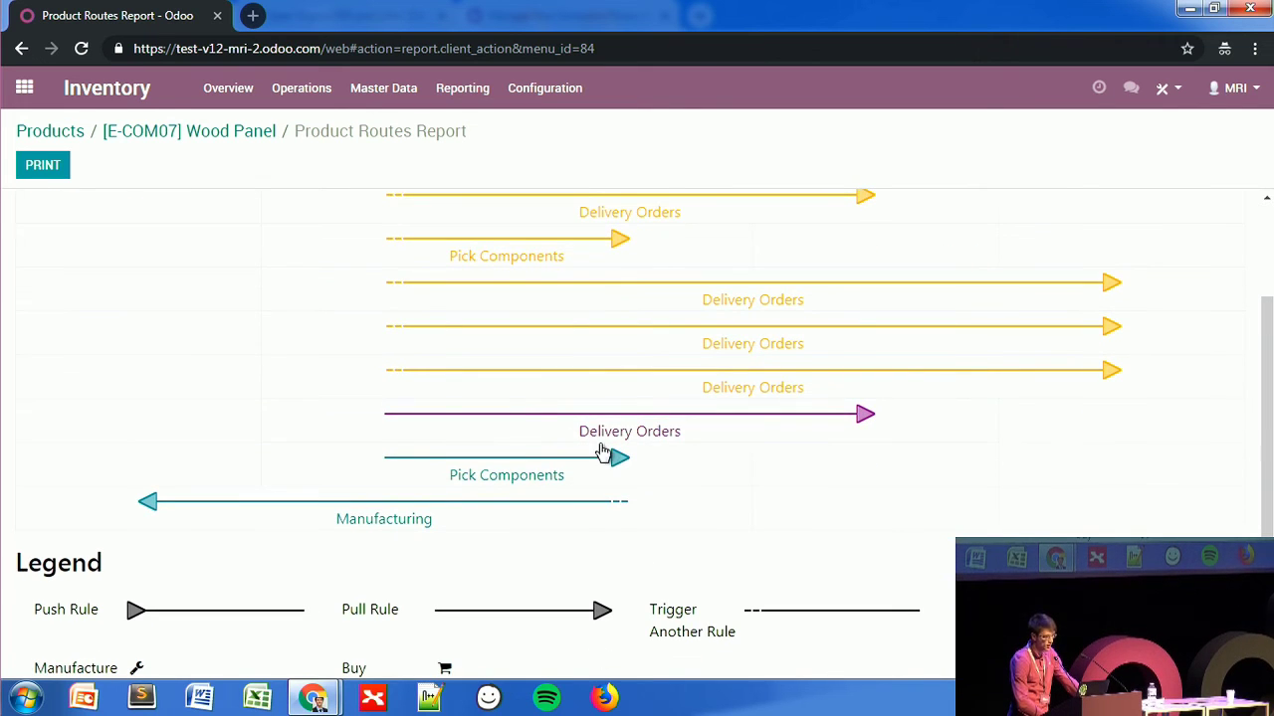
pyautogui.scroll(2, 520, 449)
pyautogui.scroll(-2, 523, 455)
pyautogui.scroll(2, 523, 455)
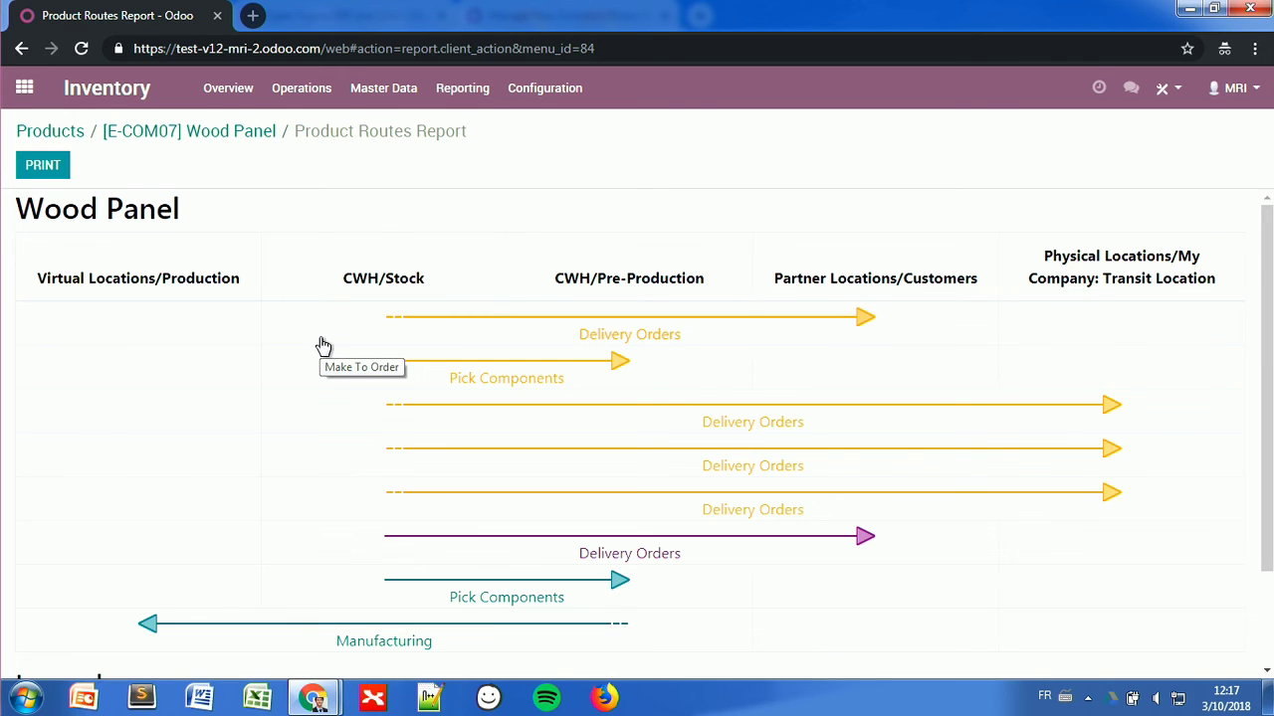
pyautogui.click(243, 138)
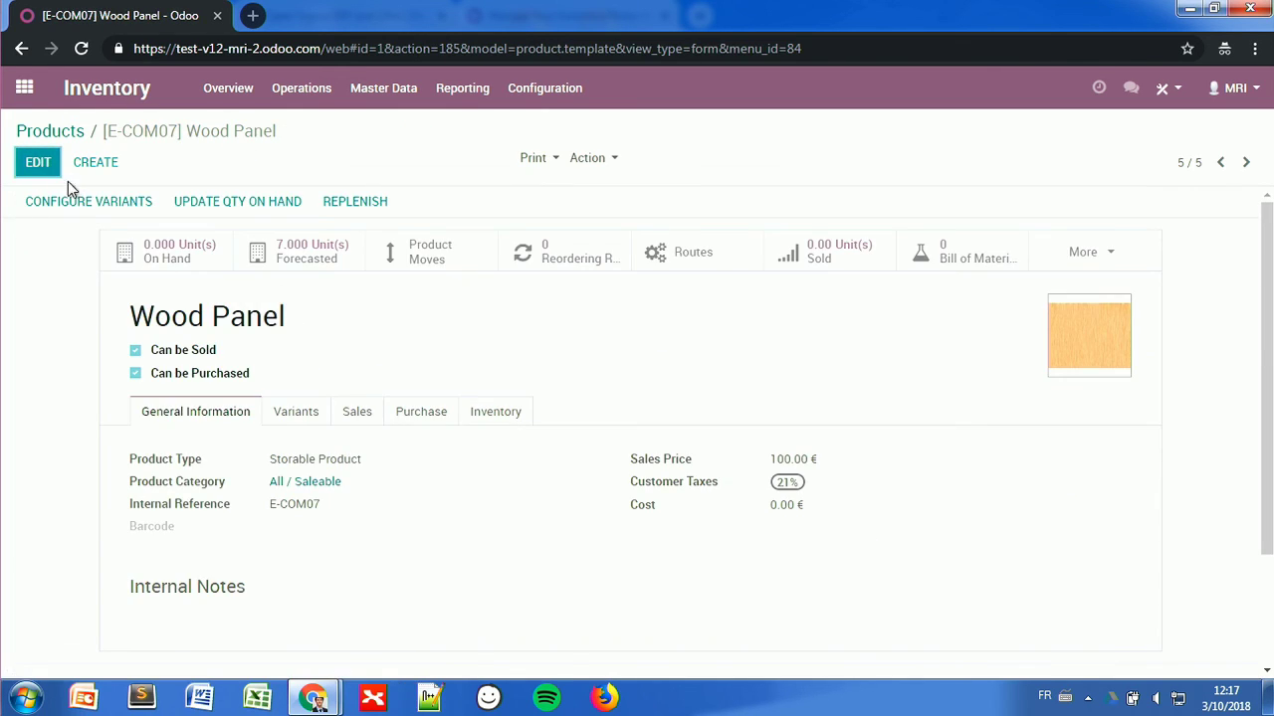
pyautogui.click(40, 167)
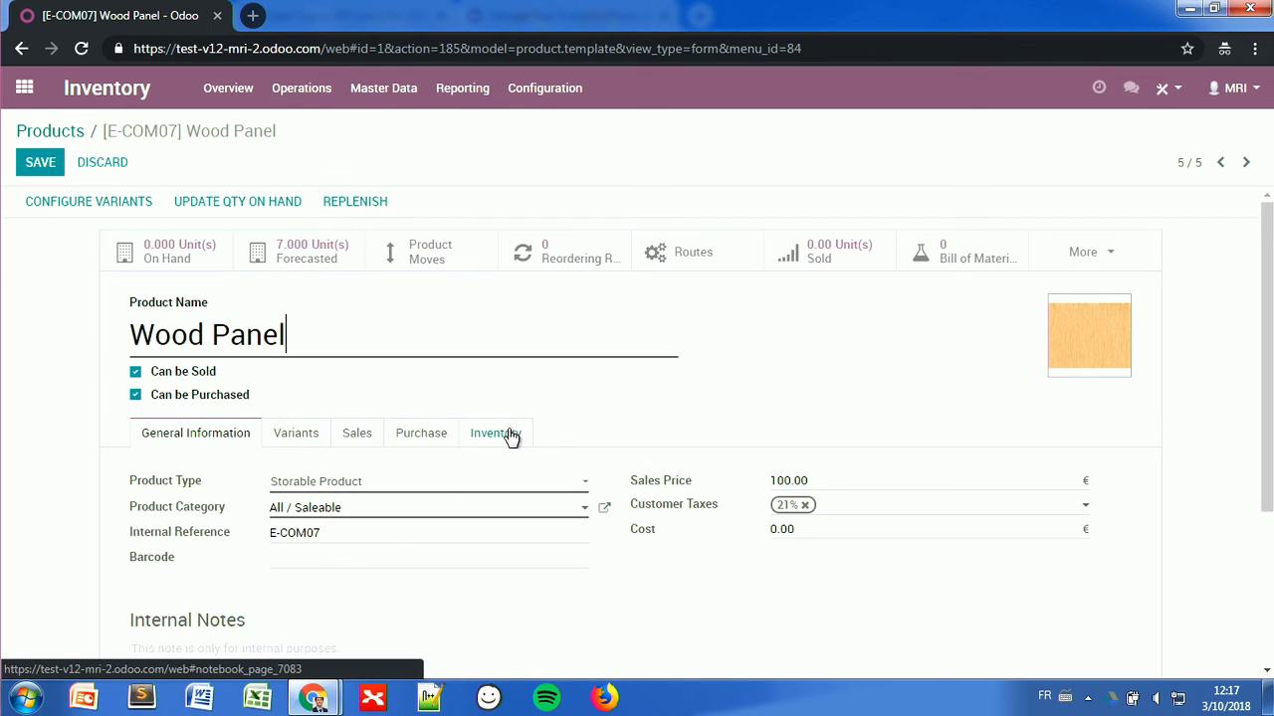
pyautogui.click(508, 438)
pyautogui.click(275, 584)
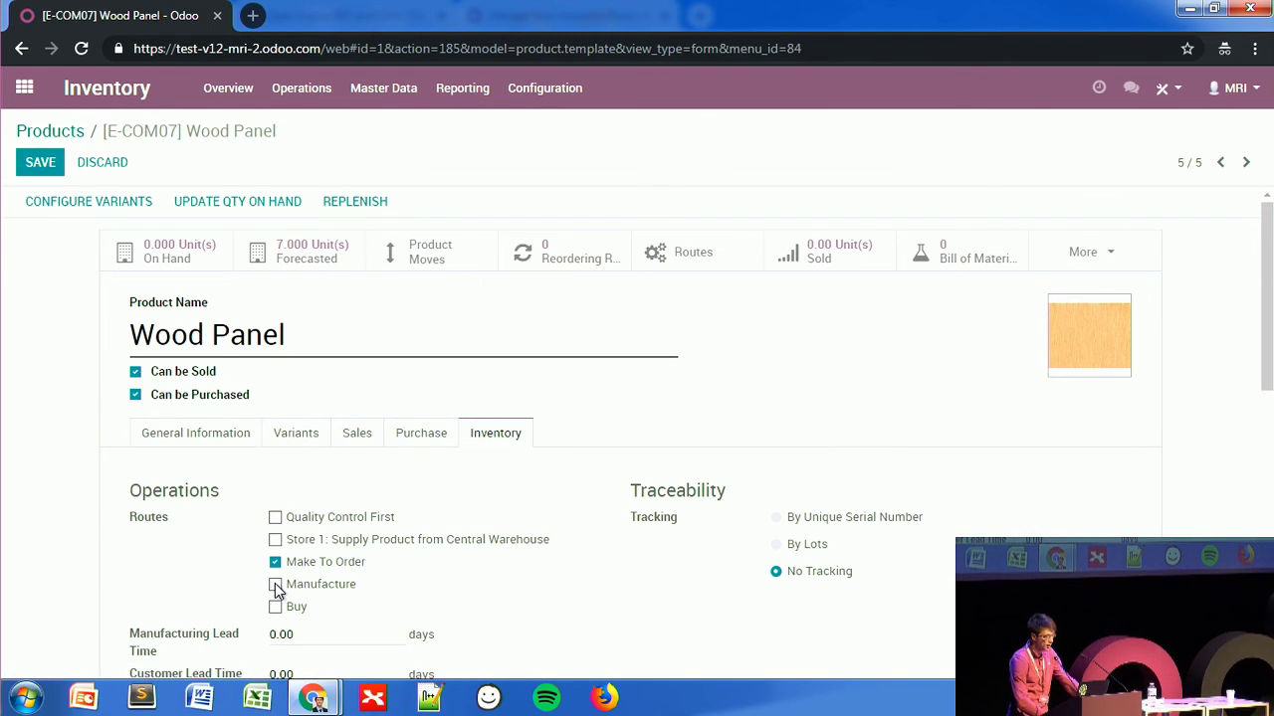
pyautogui.click(34, 165)
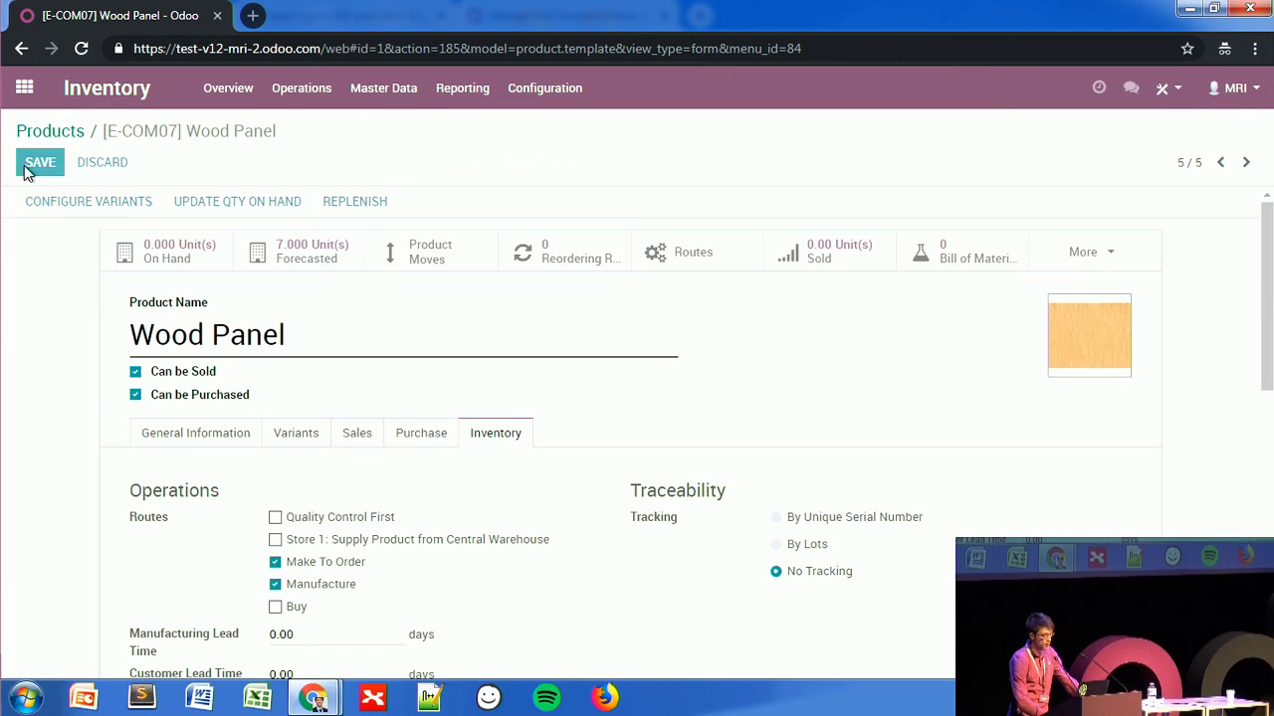
# Step: Generate the Wood Panel routes report again to review its manufacturing rule, and return to the products list
pyautogui.click(683, 253)
pyautogui.click(228, 287)
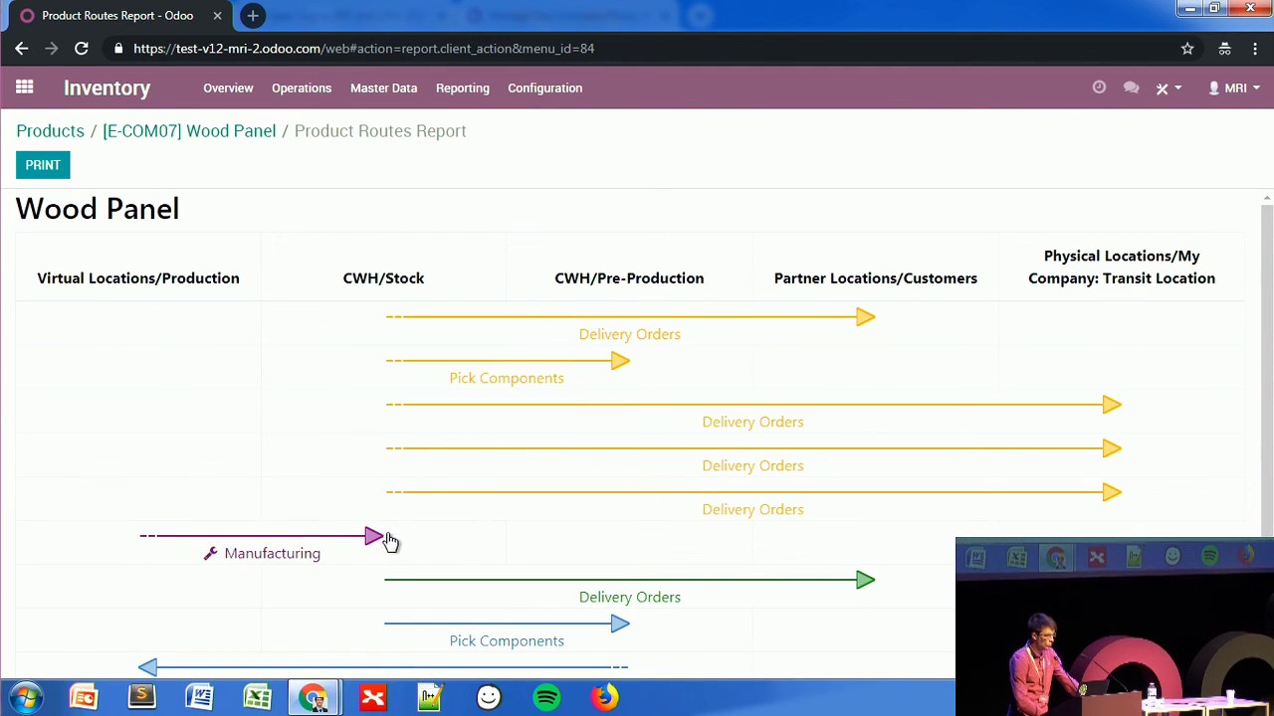
pyautogui.click(227, 141)
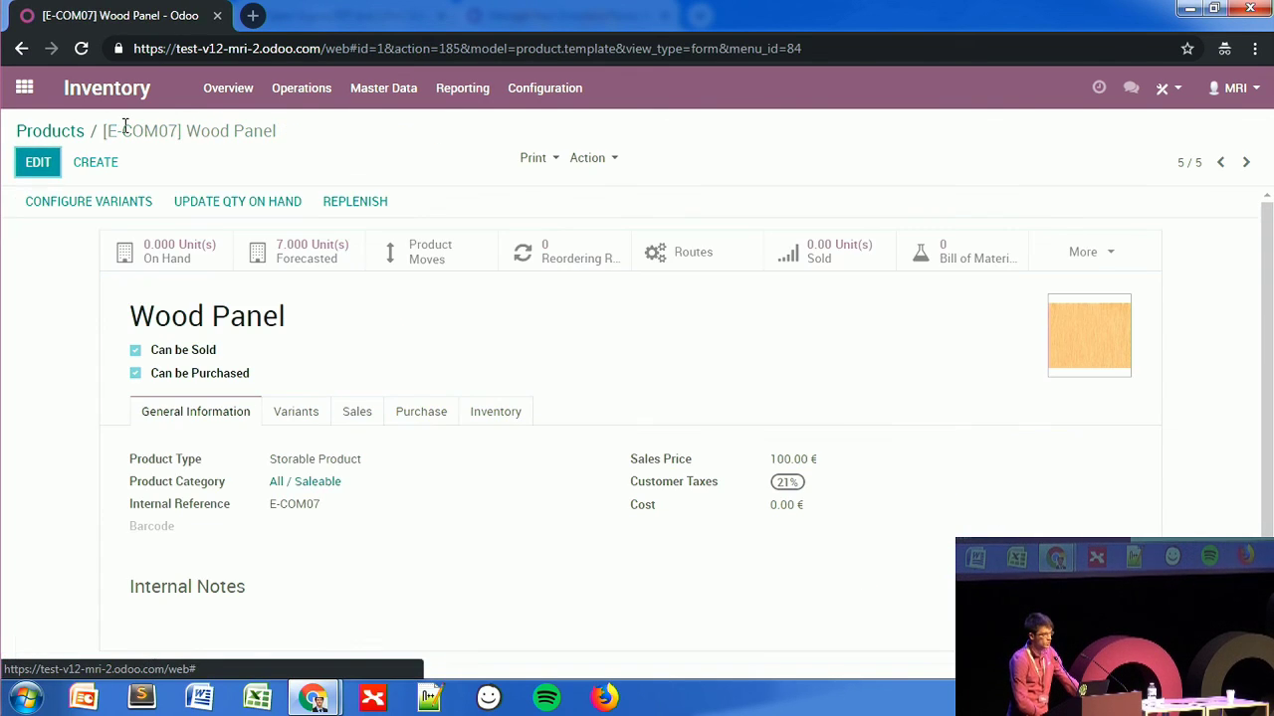
pyautogui.click(68, 134)
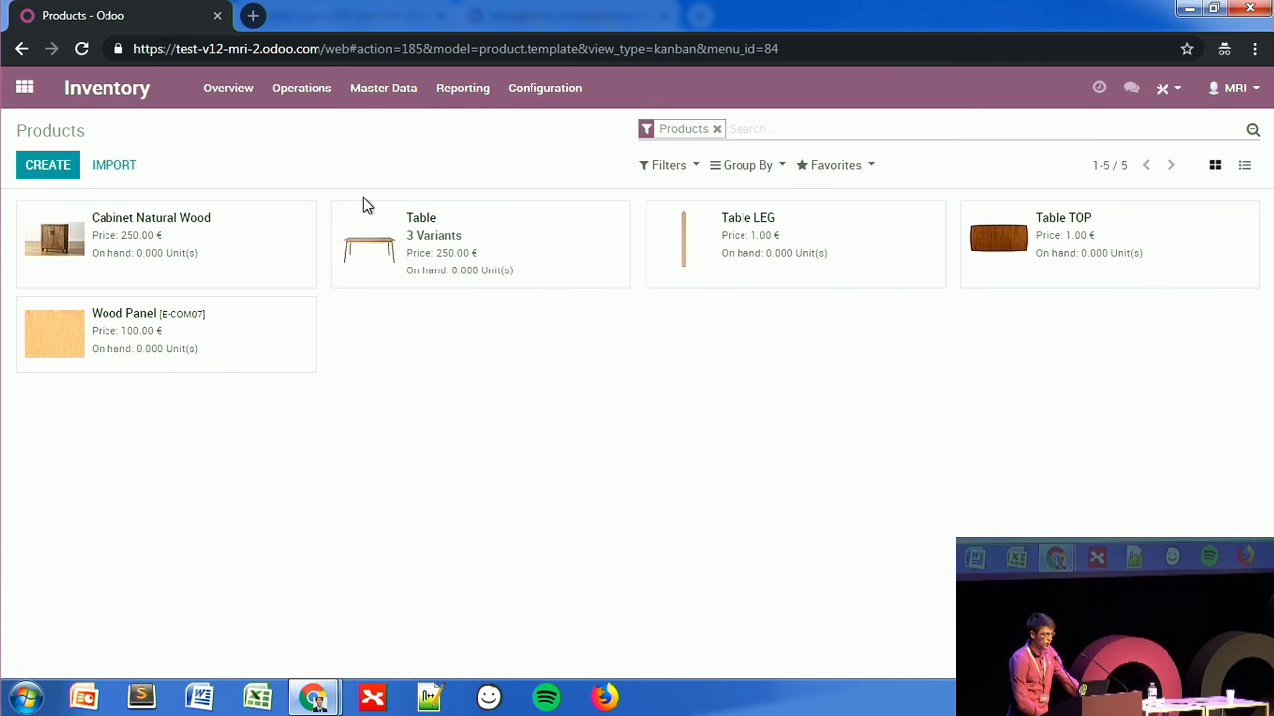